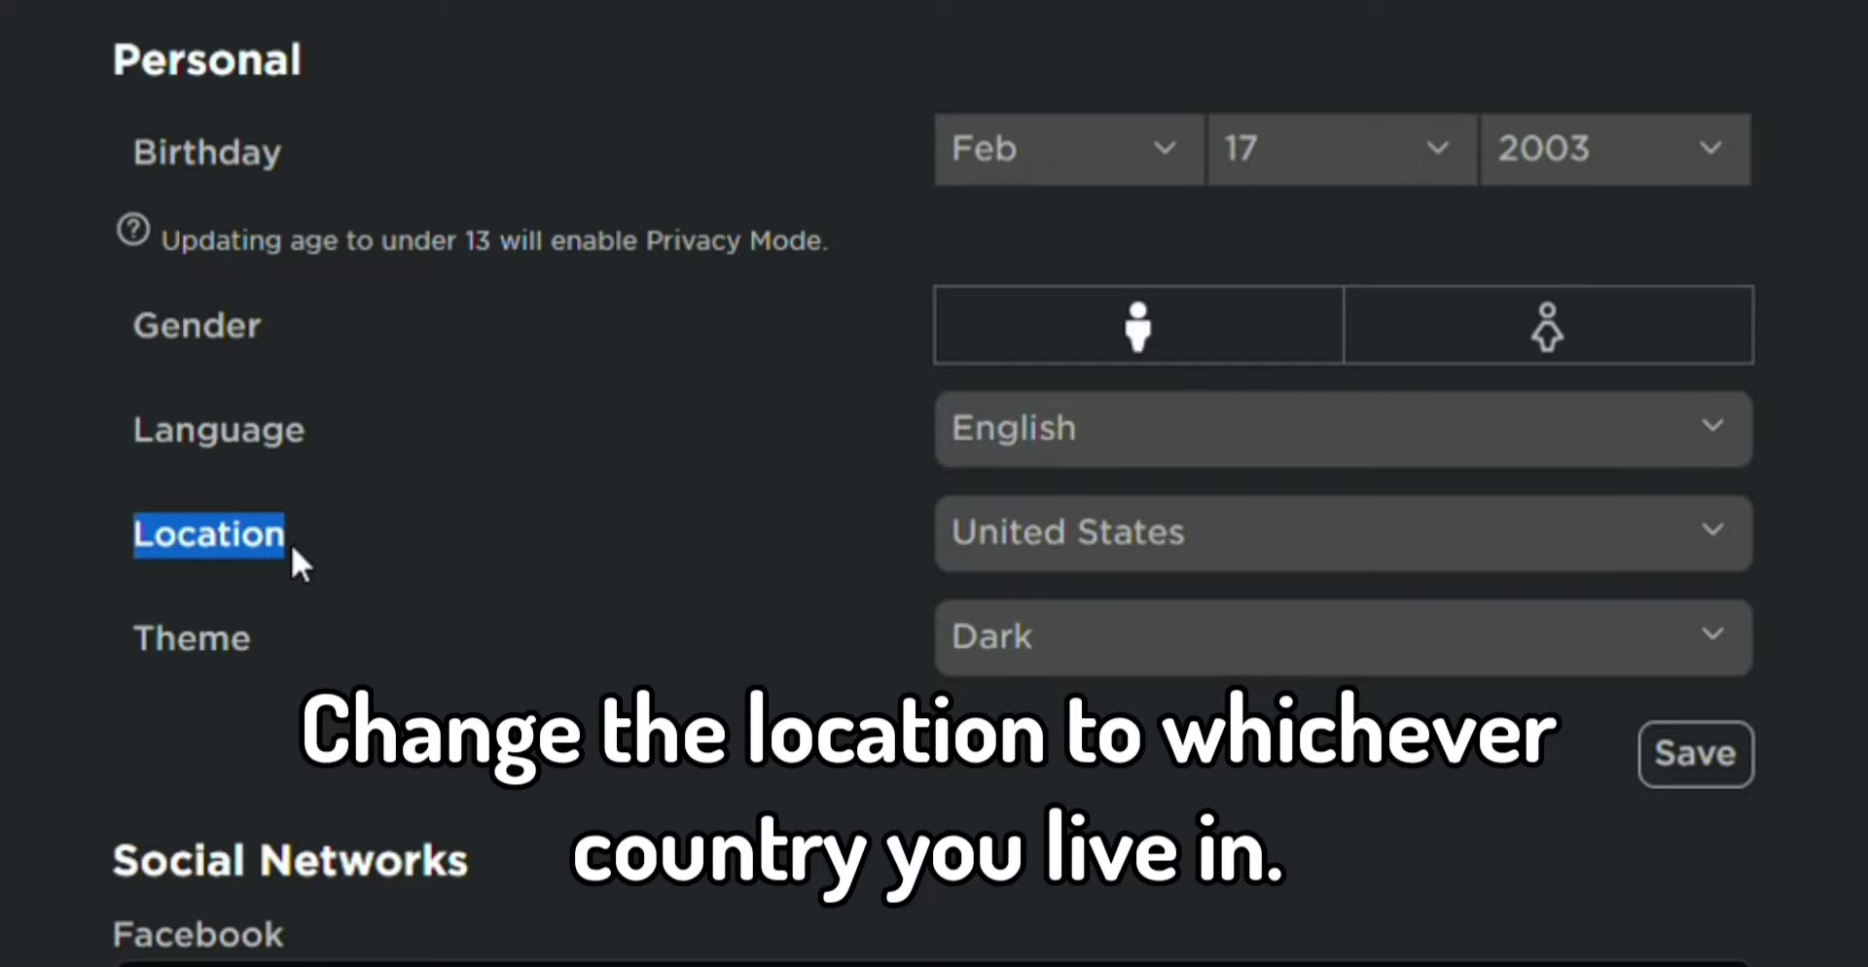
Step: Set the account's location to United Kingdom, save the personal settings and dismiss the confirmation
click(623, 550)
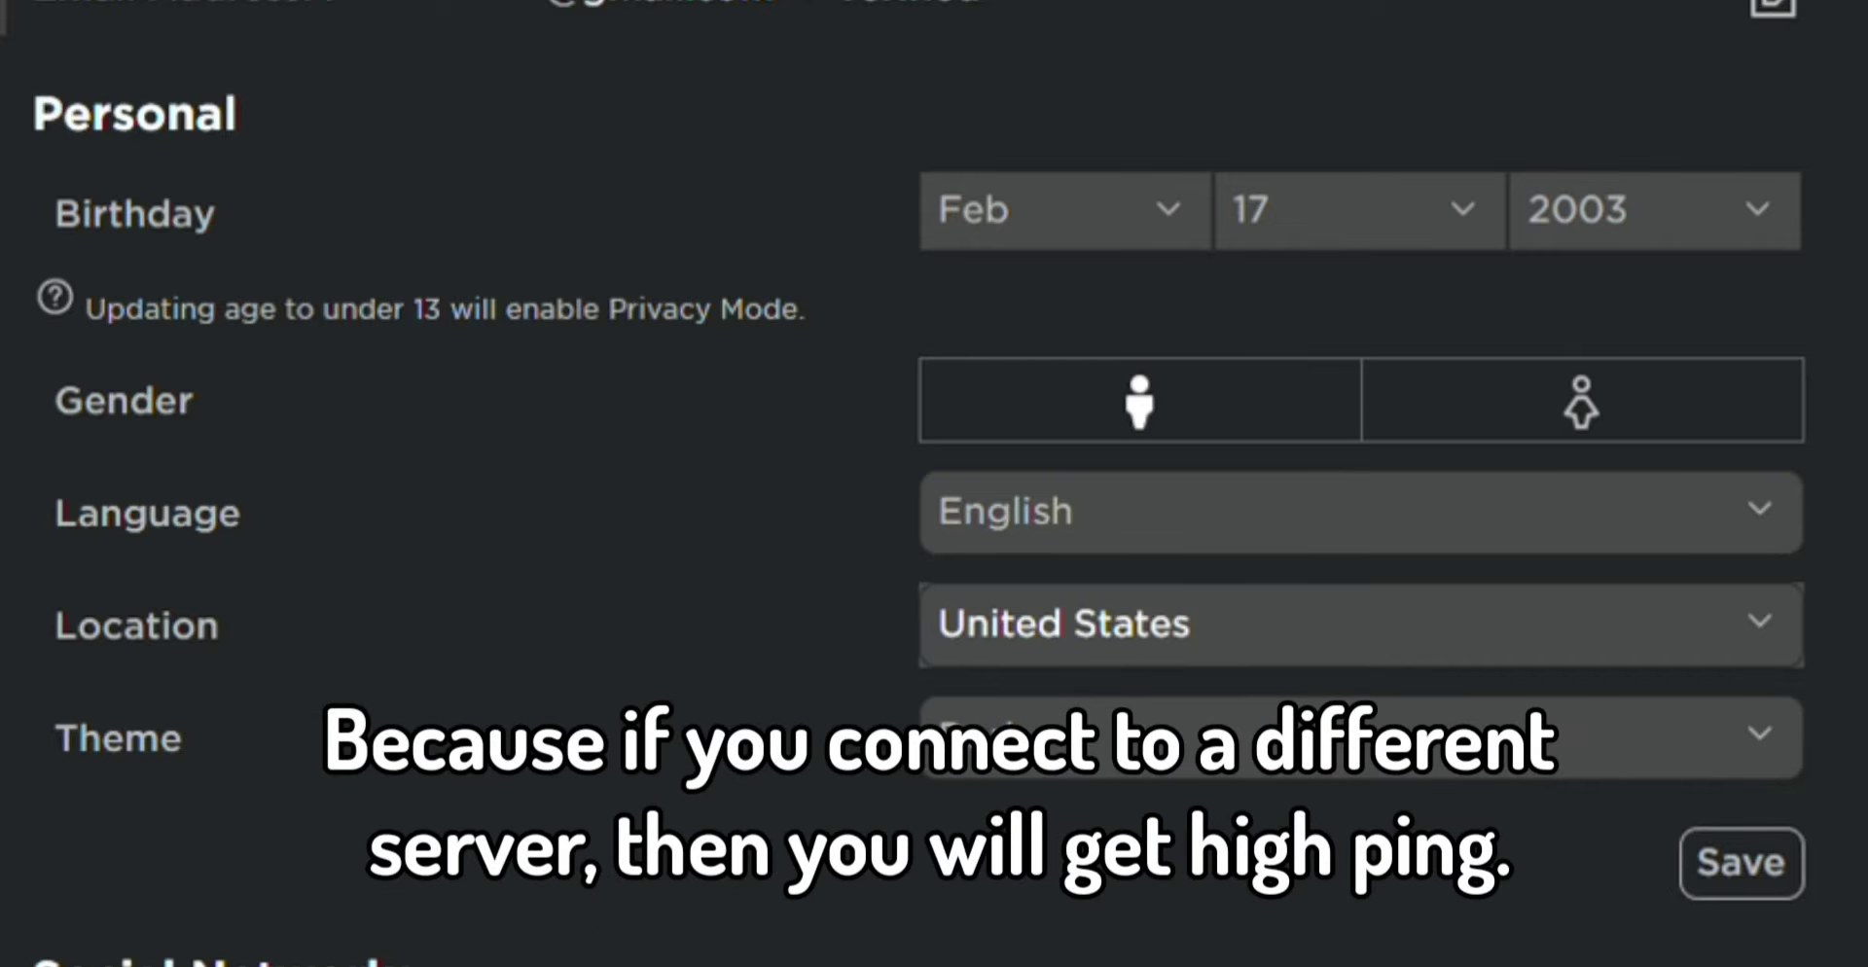
key(Up)
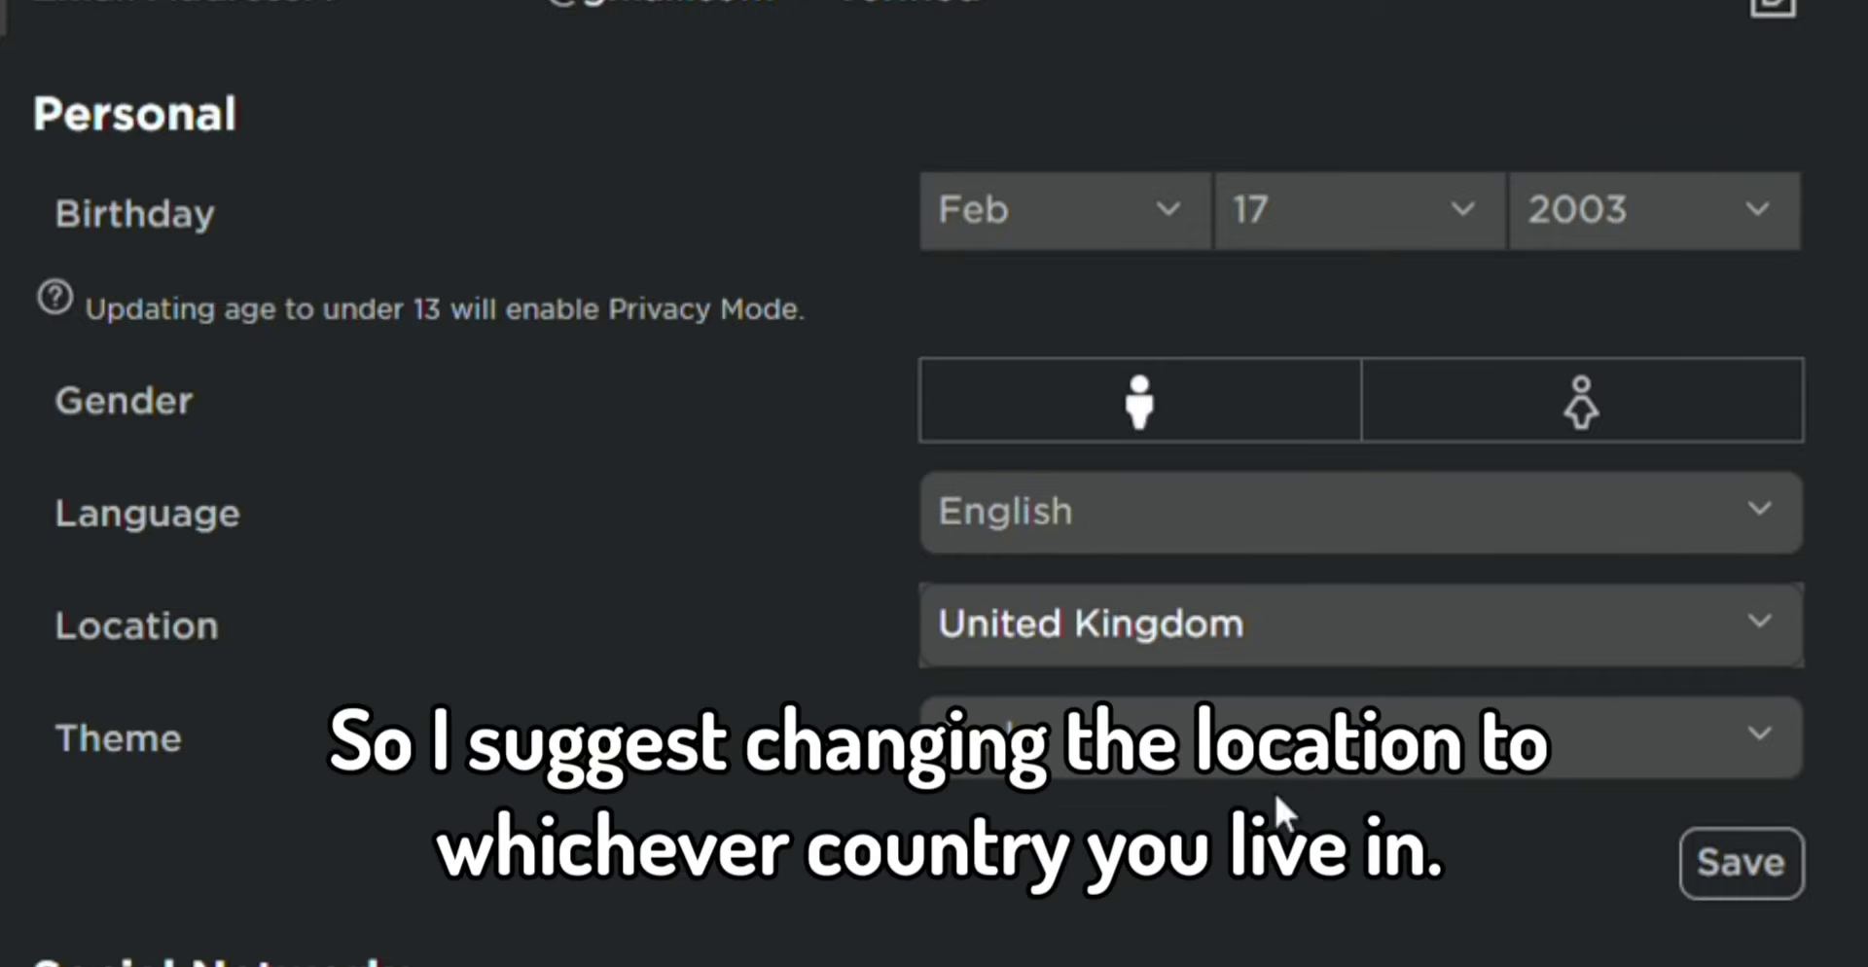
click(1756, 871)
click(735, 715)
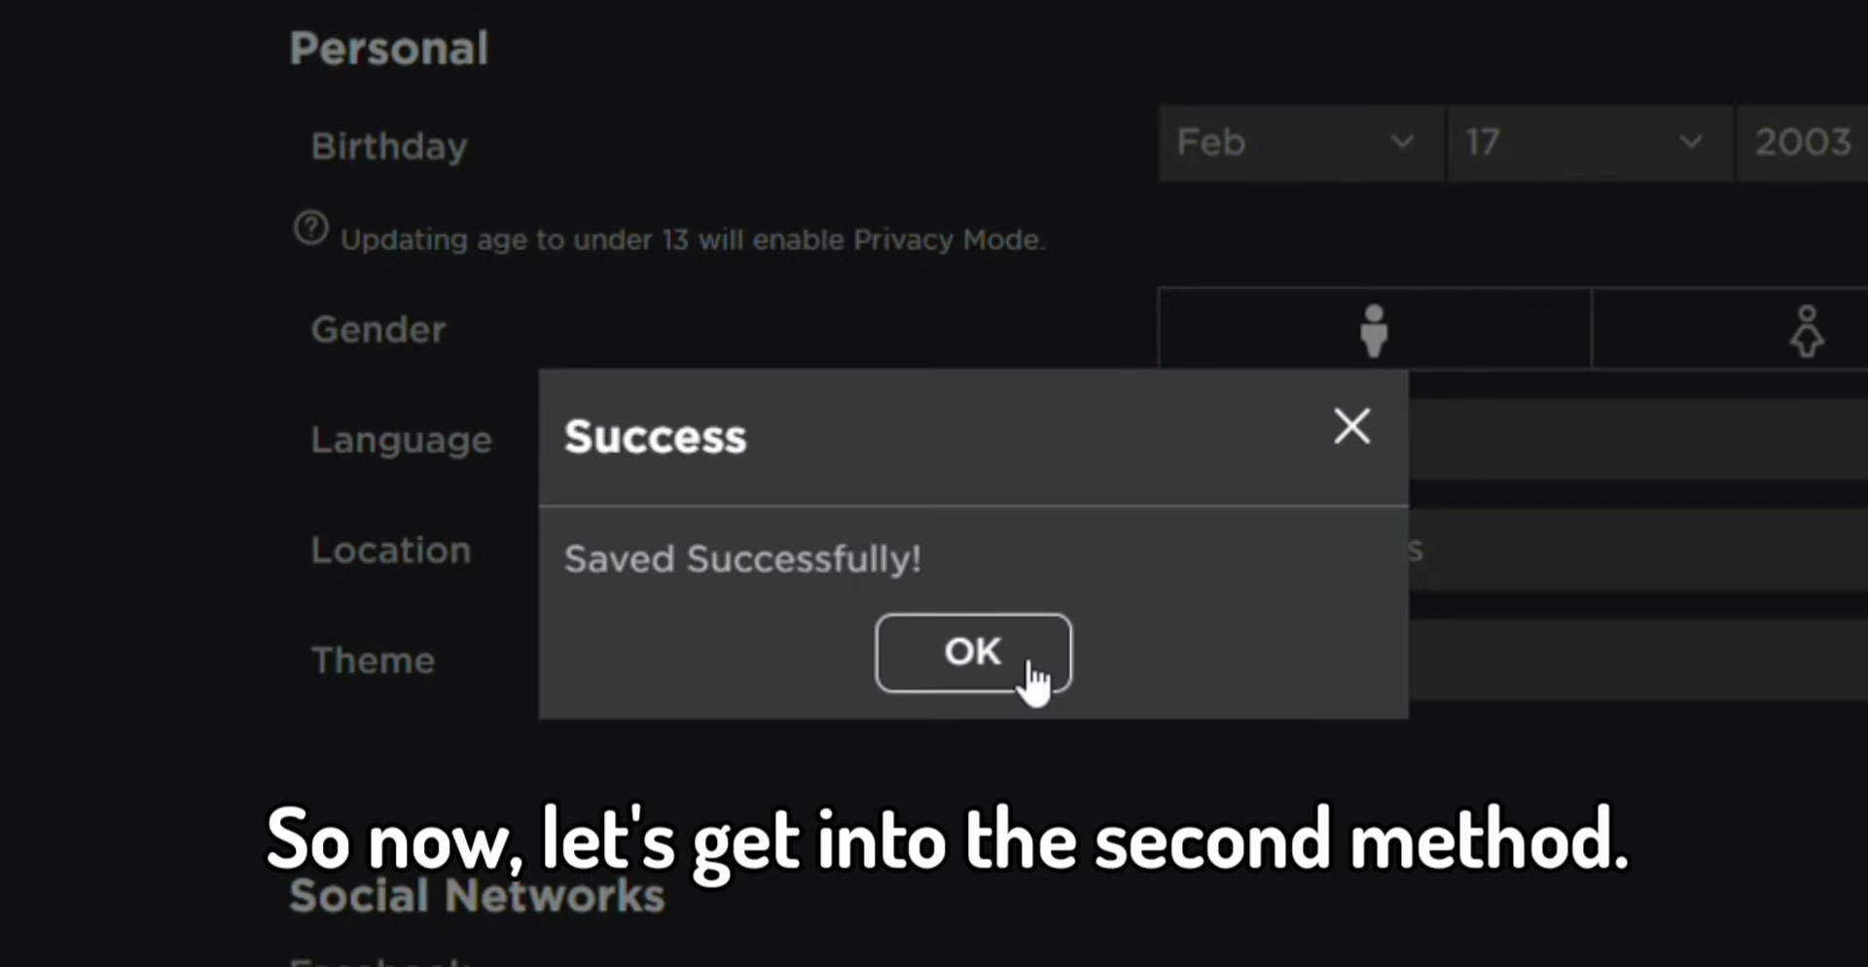
click(1033, 676)
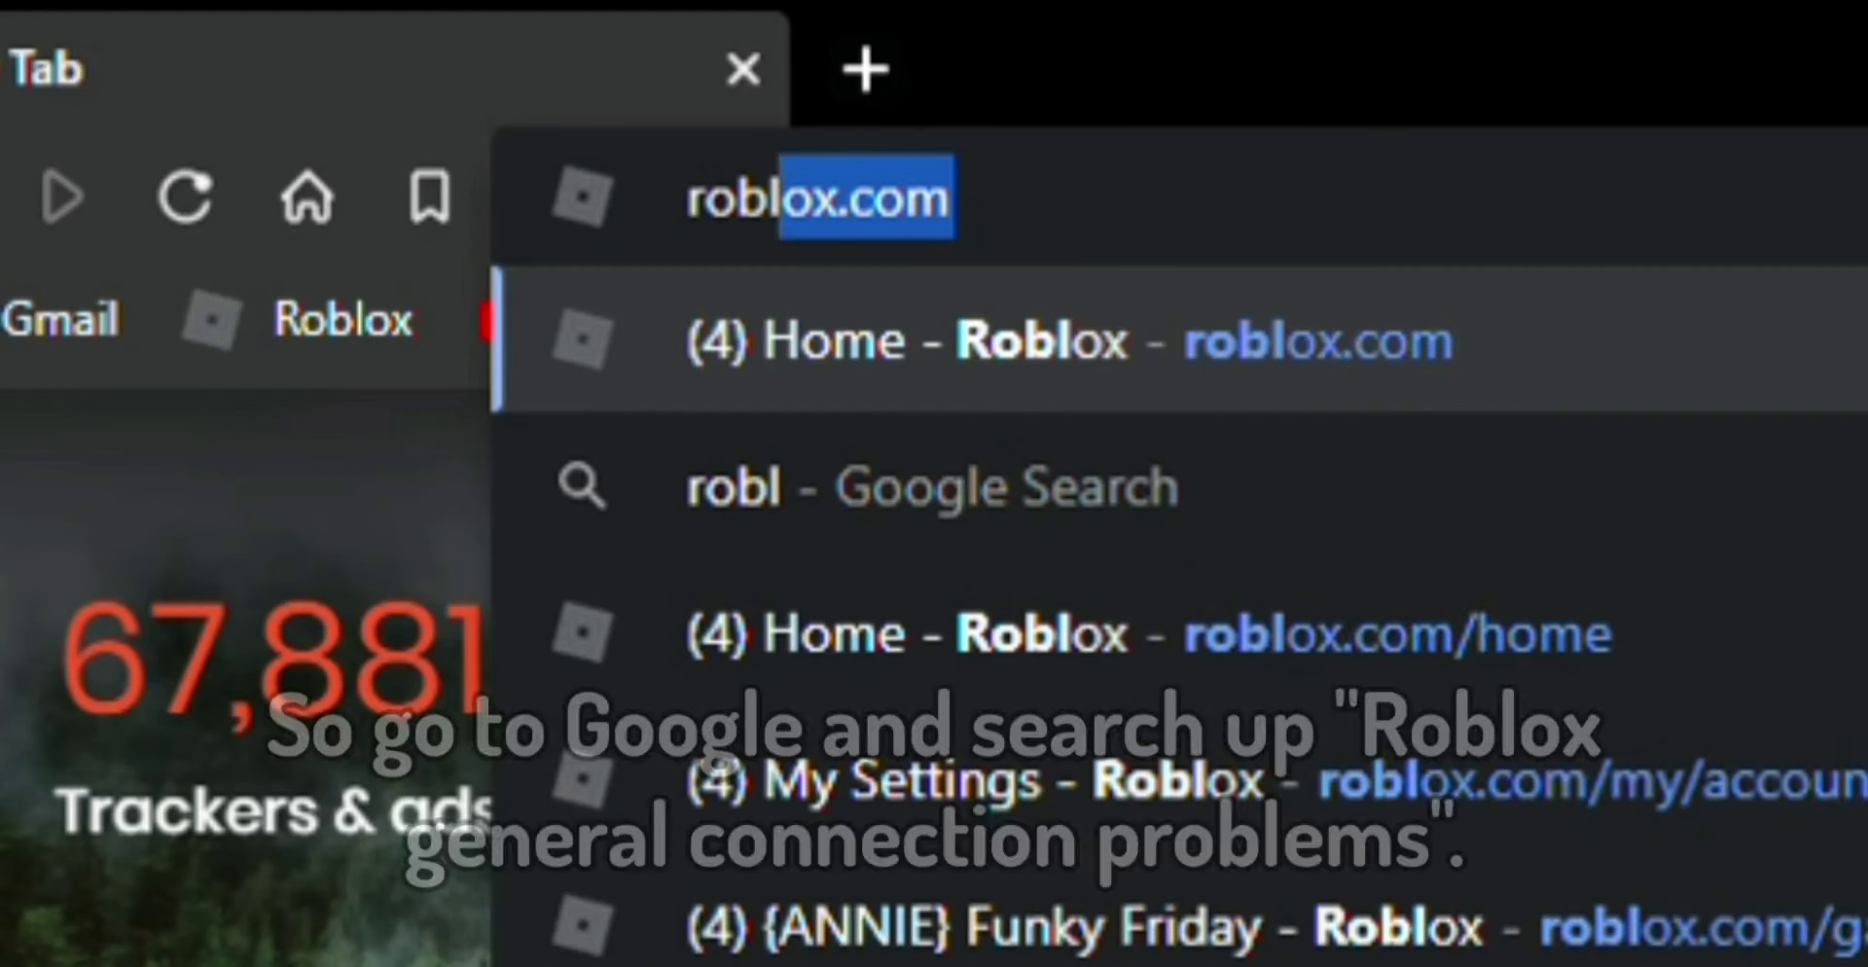
Step: Search the web for "roblox general connection problems" and open the General Connection Problems article from Roblox Support
text(ox general c)
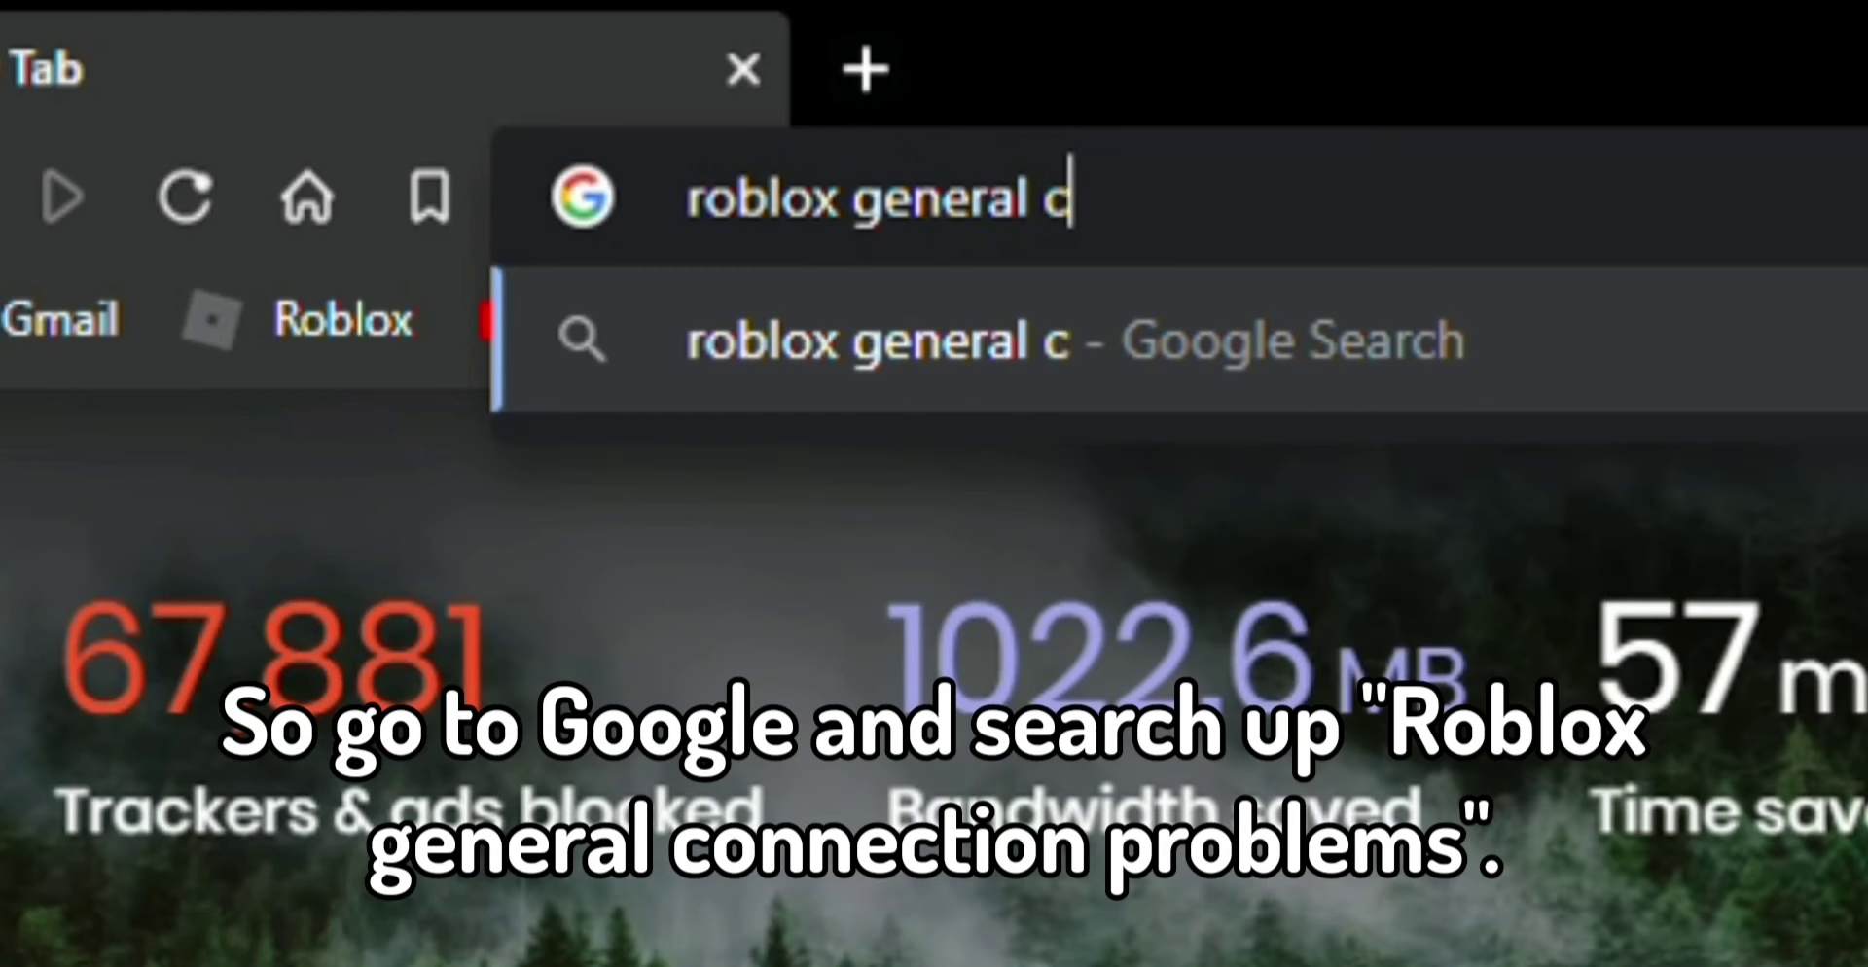
text(onnection problems)
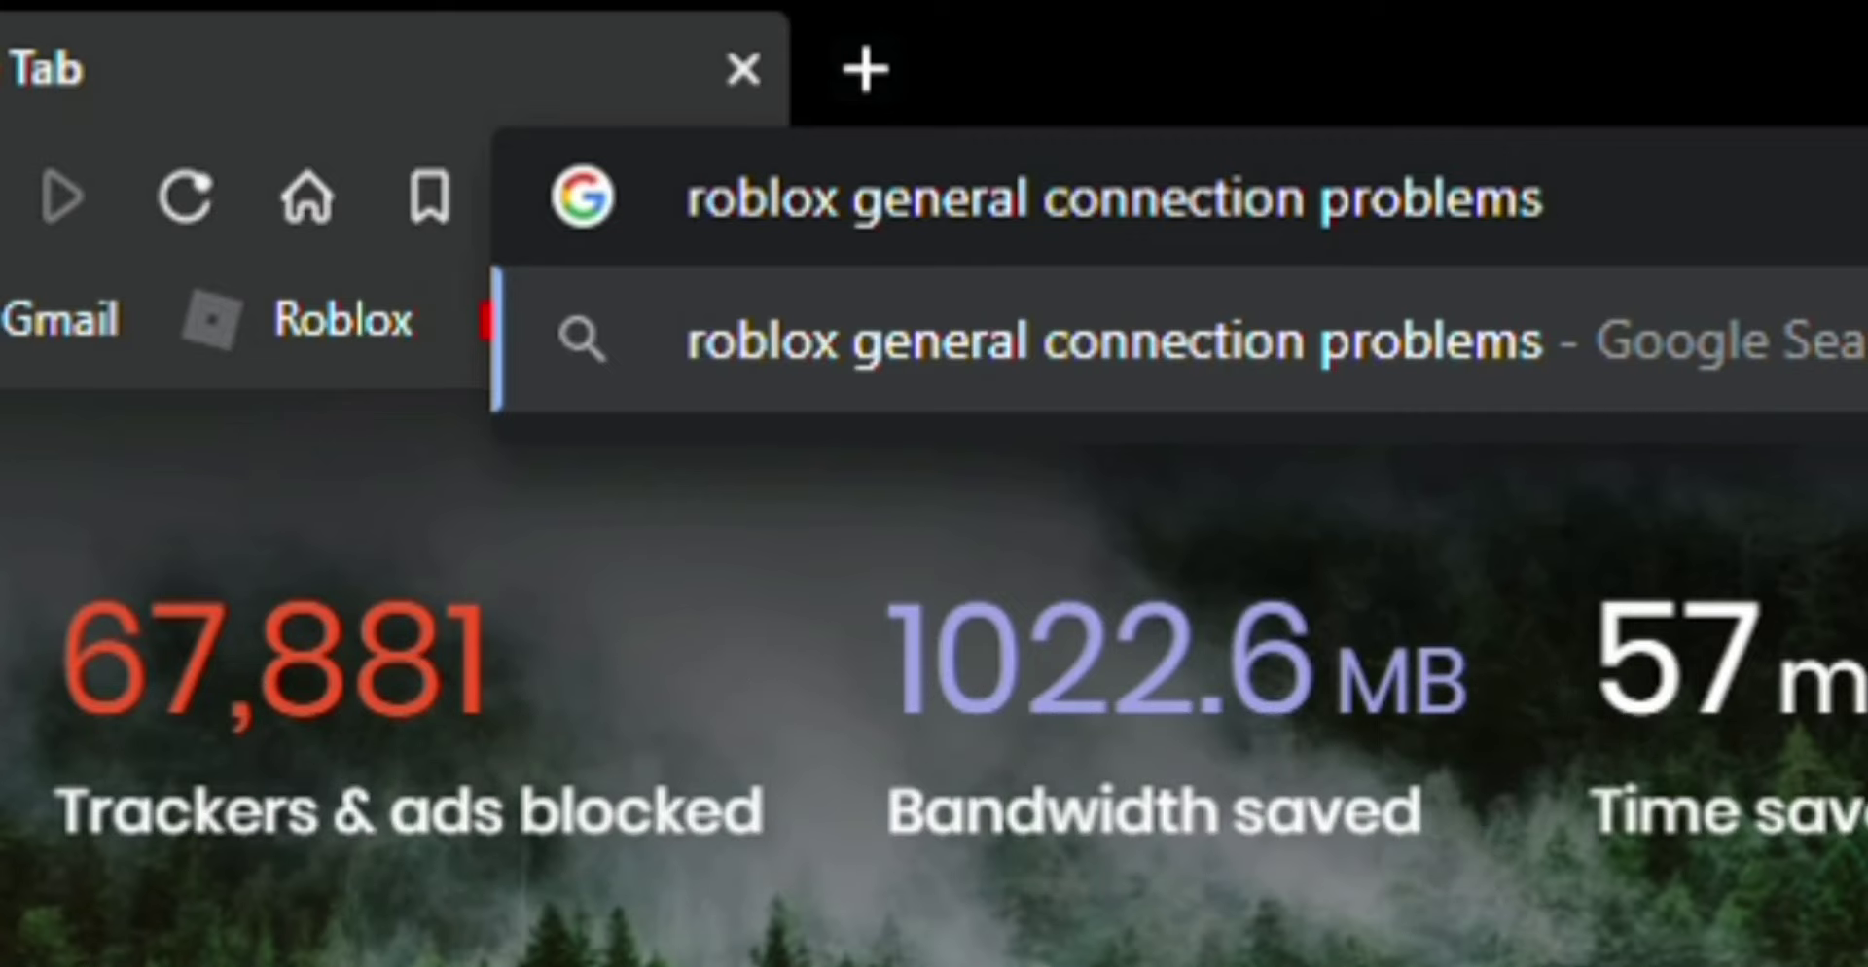
key(Return)
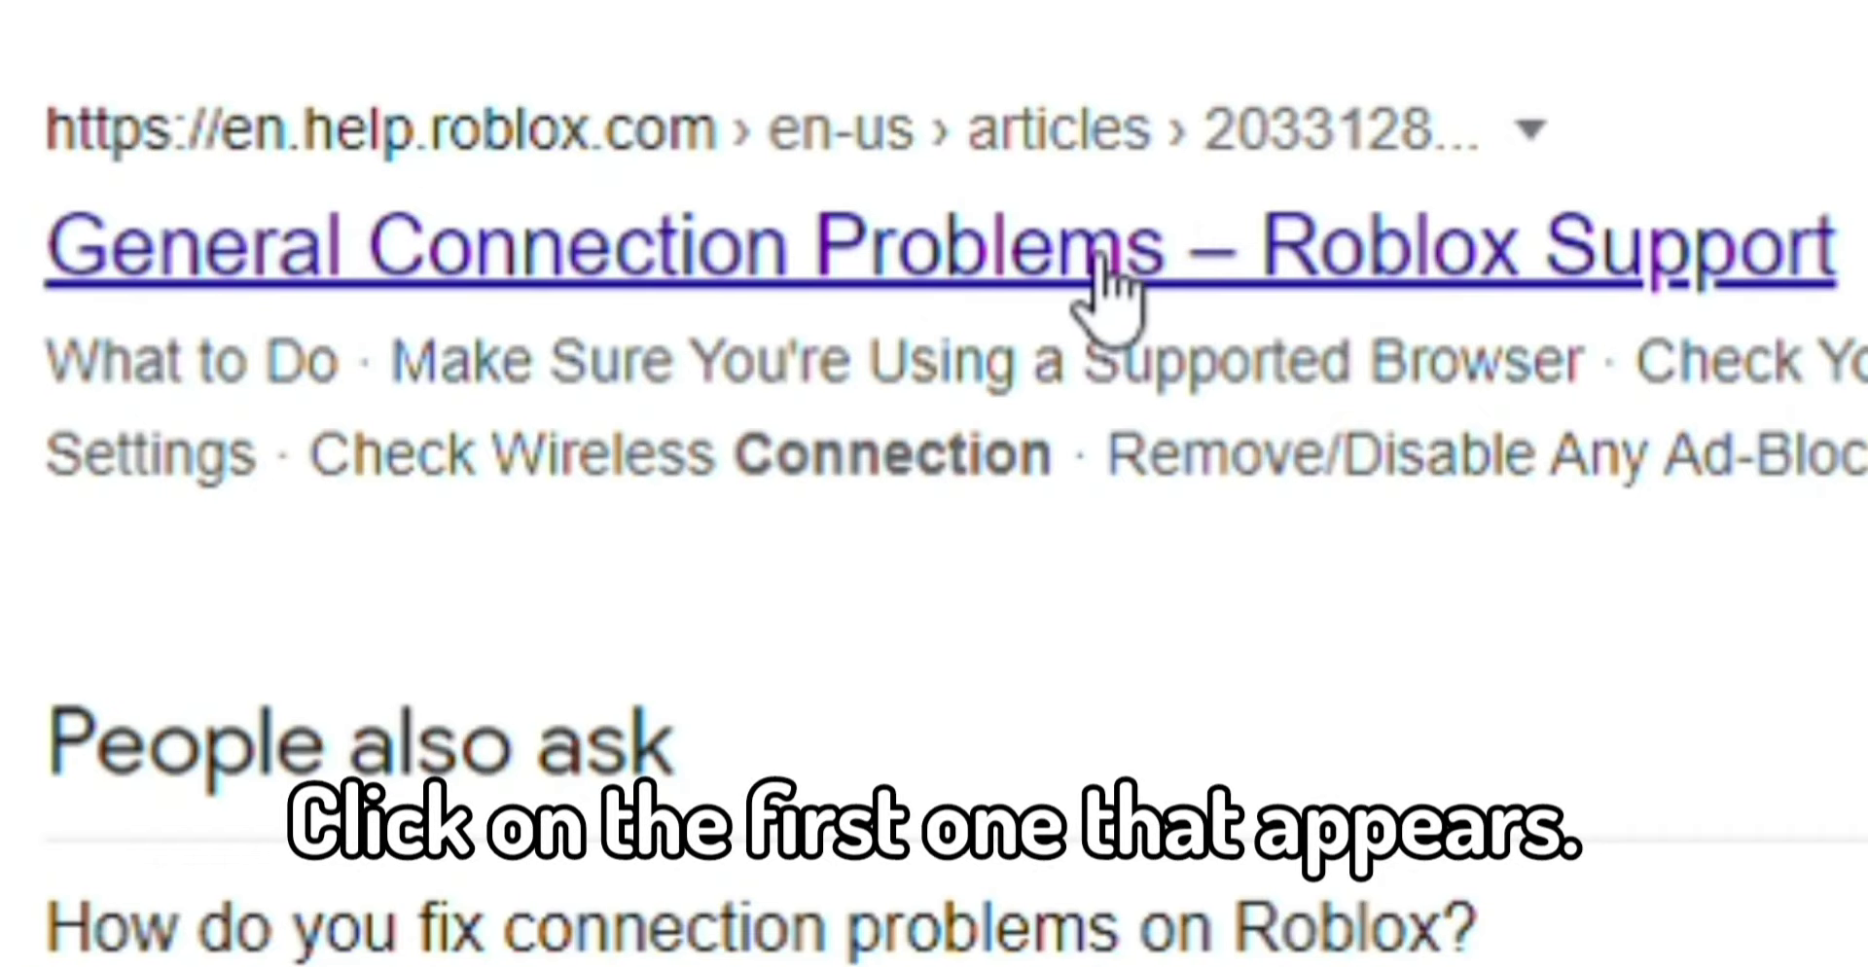
click(1136, 290)
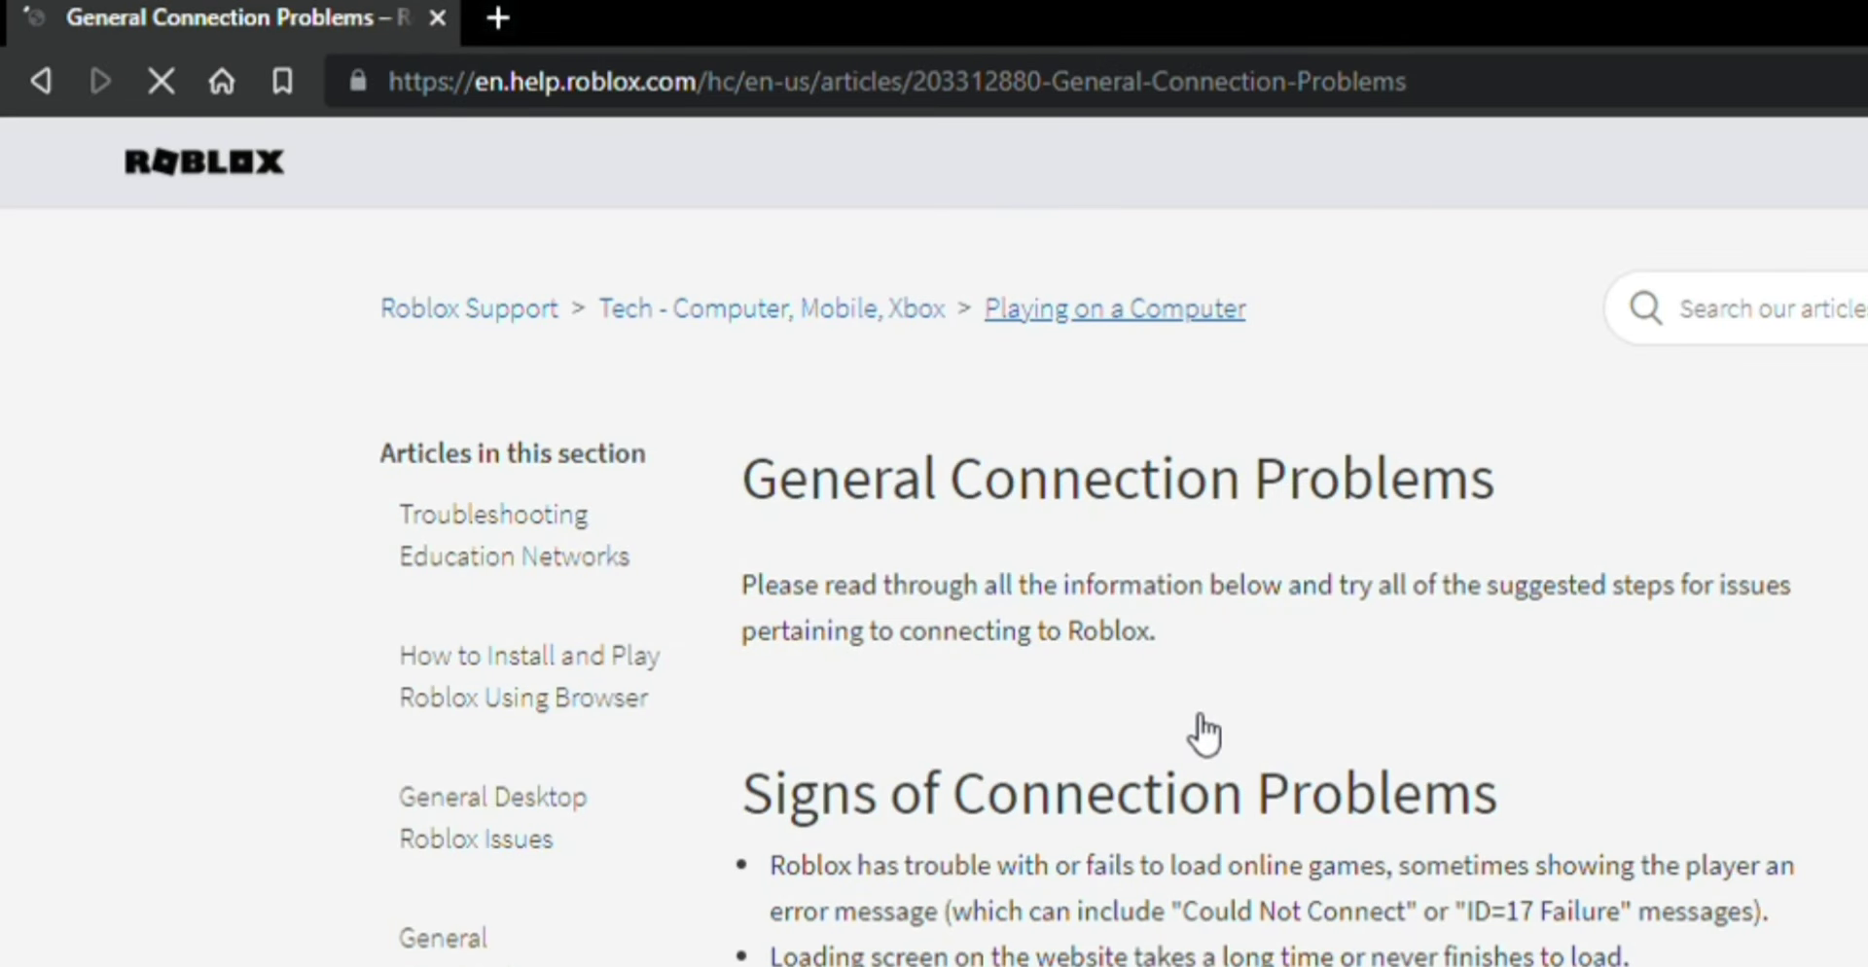
Step: Copy the UDP port range 49152 - 65535 from the article's "Make Sure the Appropriate Ports are Open" section
scroll(1205, 734, down, 15)
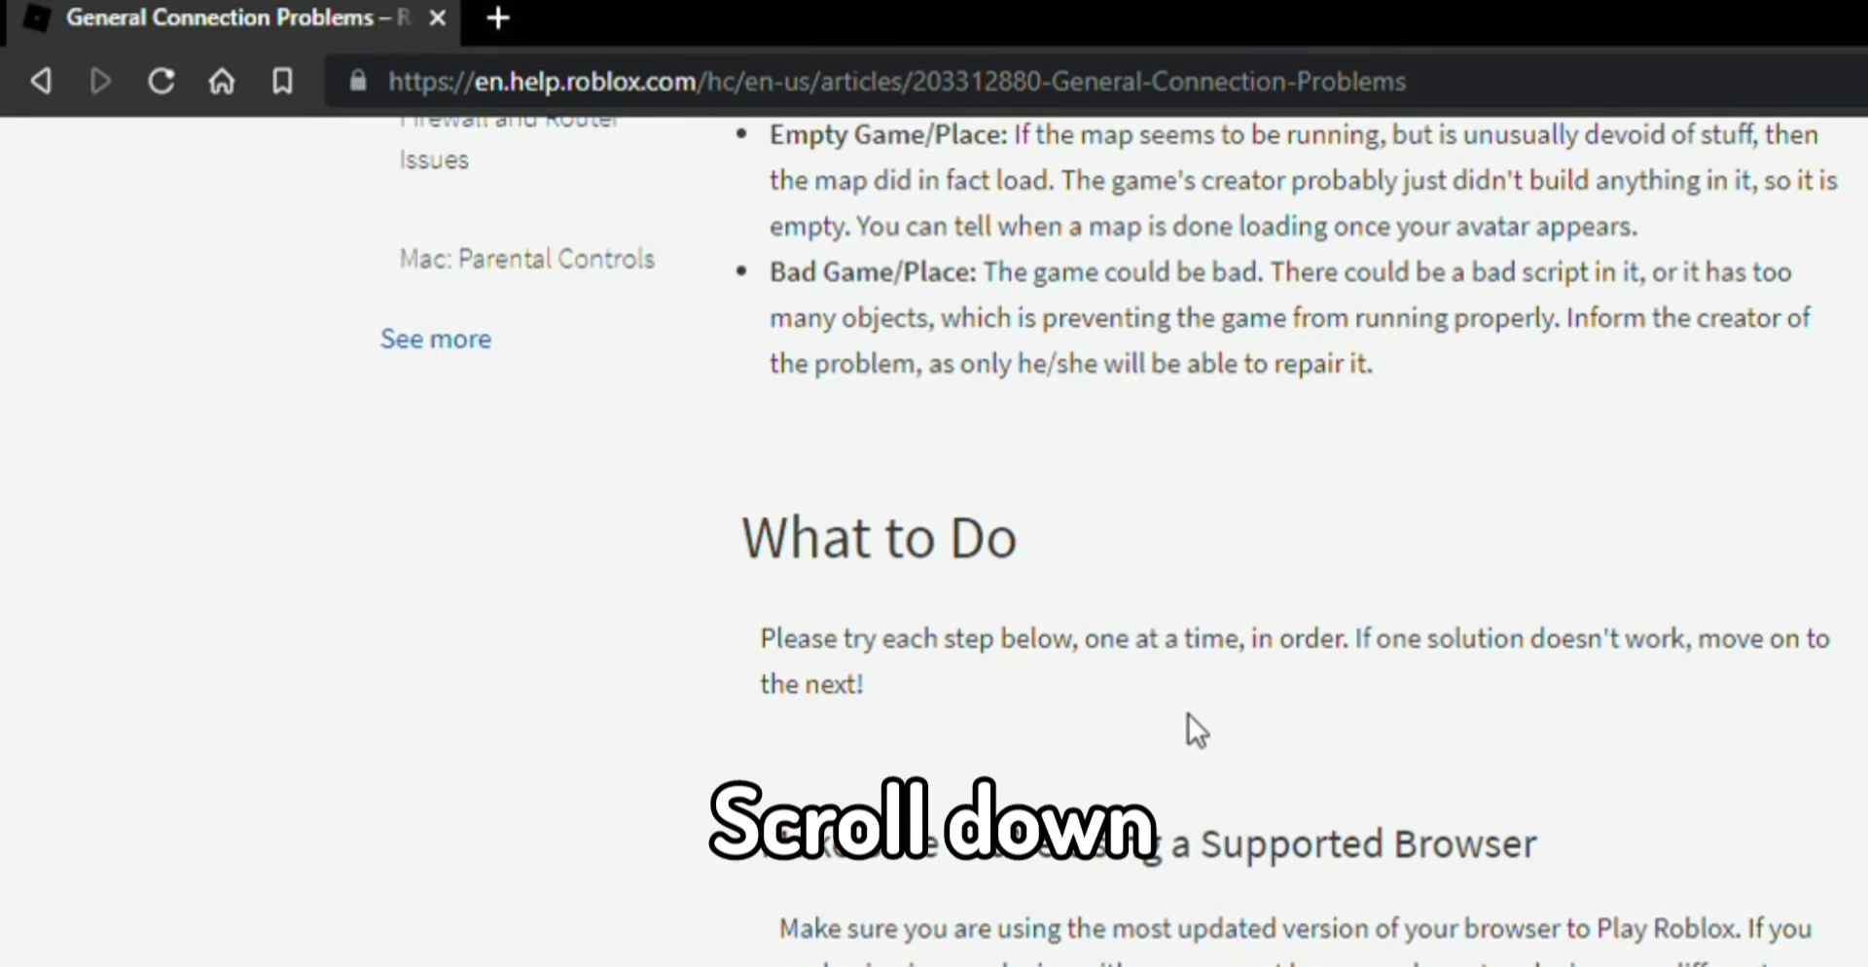
scroll(1188, 731, down, 5)
scroll(1210, 726, down, 5)
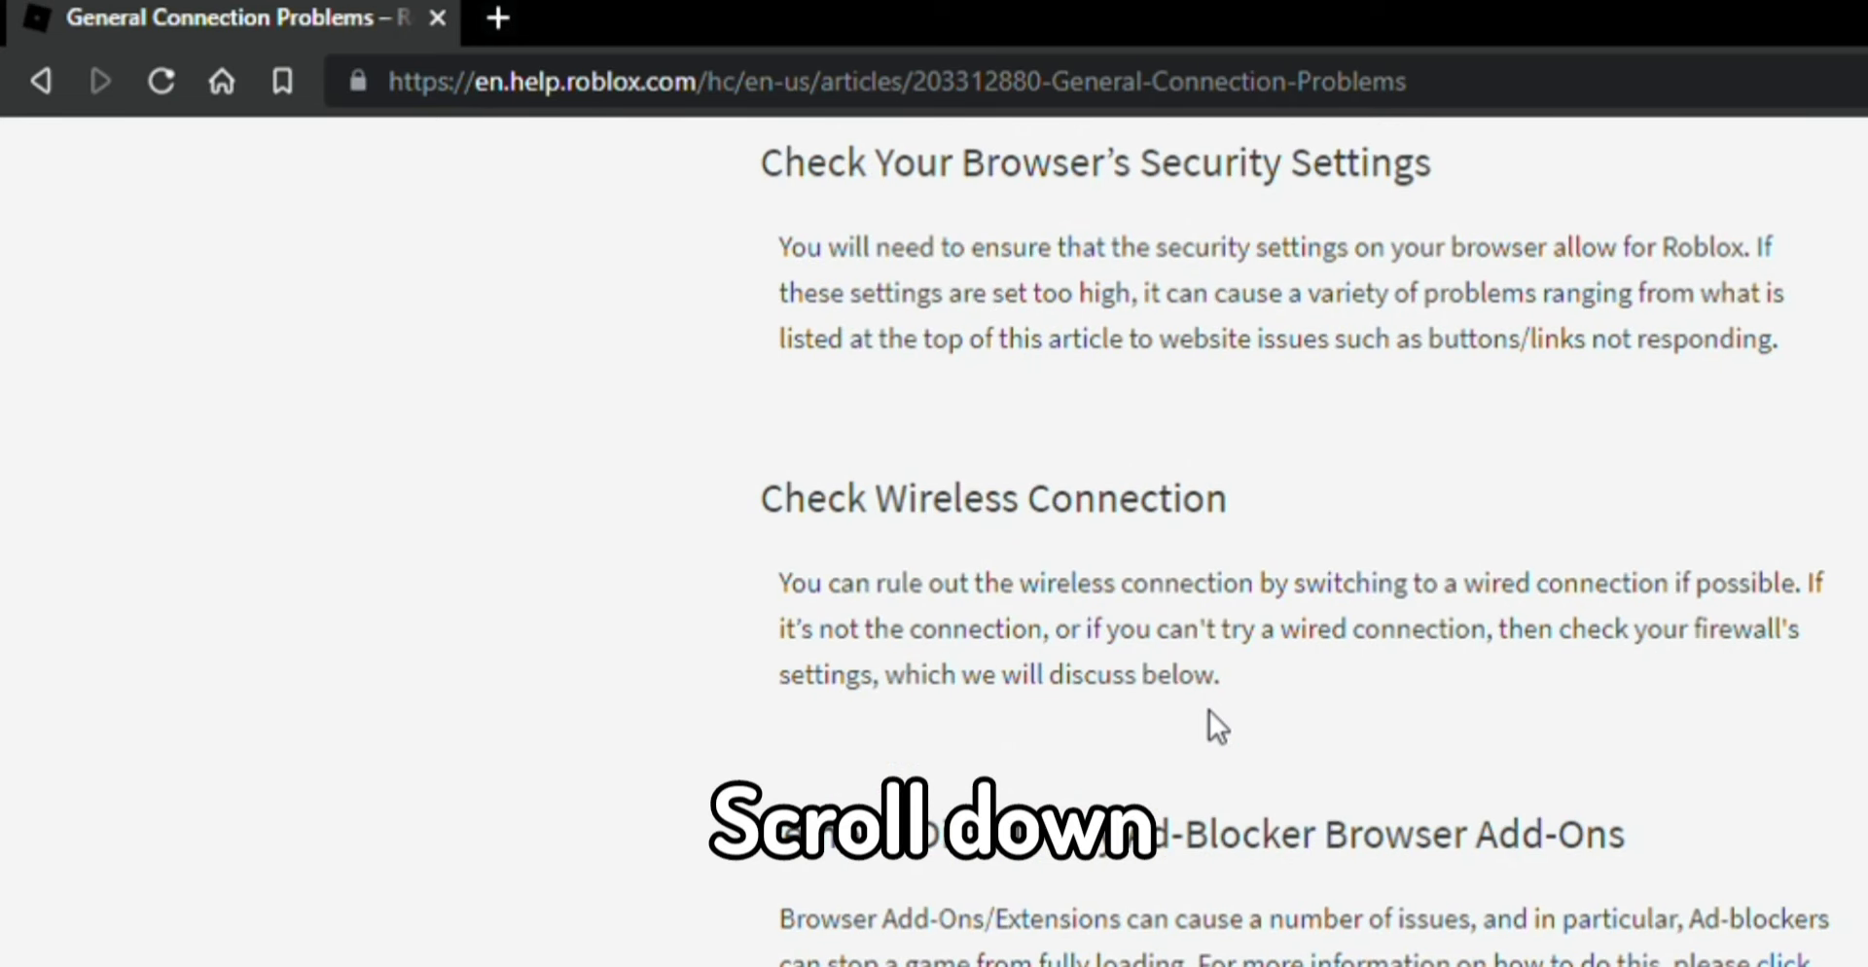
scroll(1210, 727, down, 5)
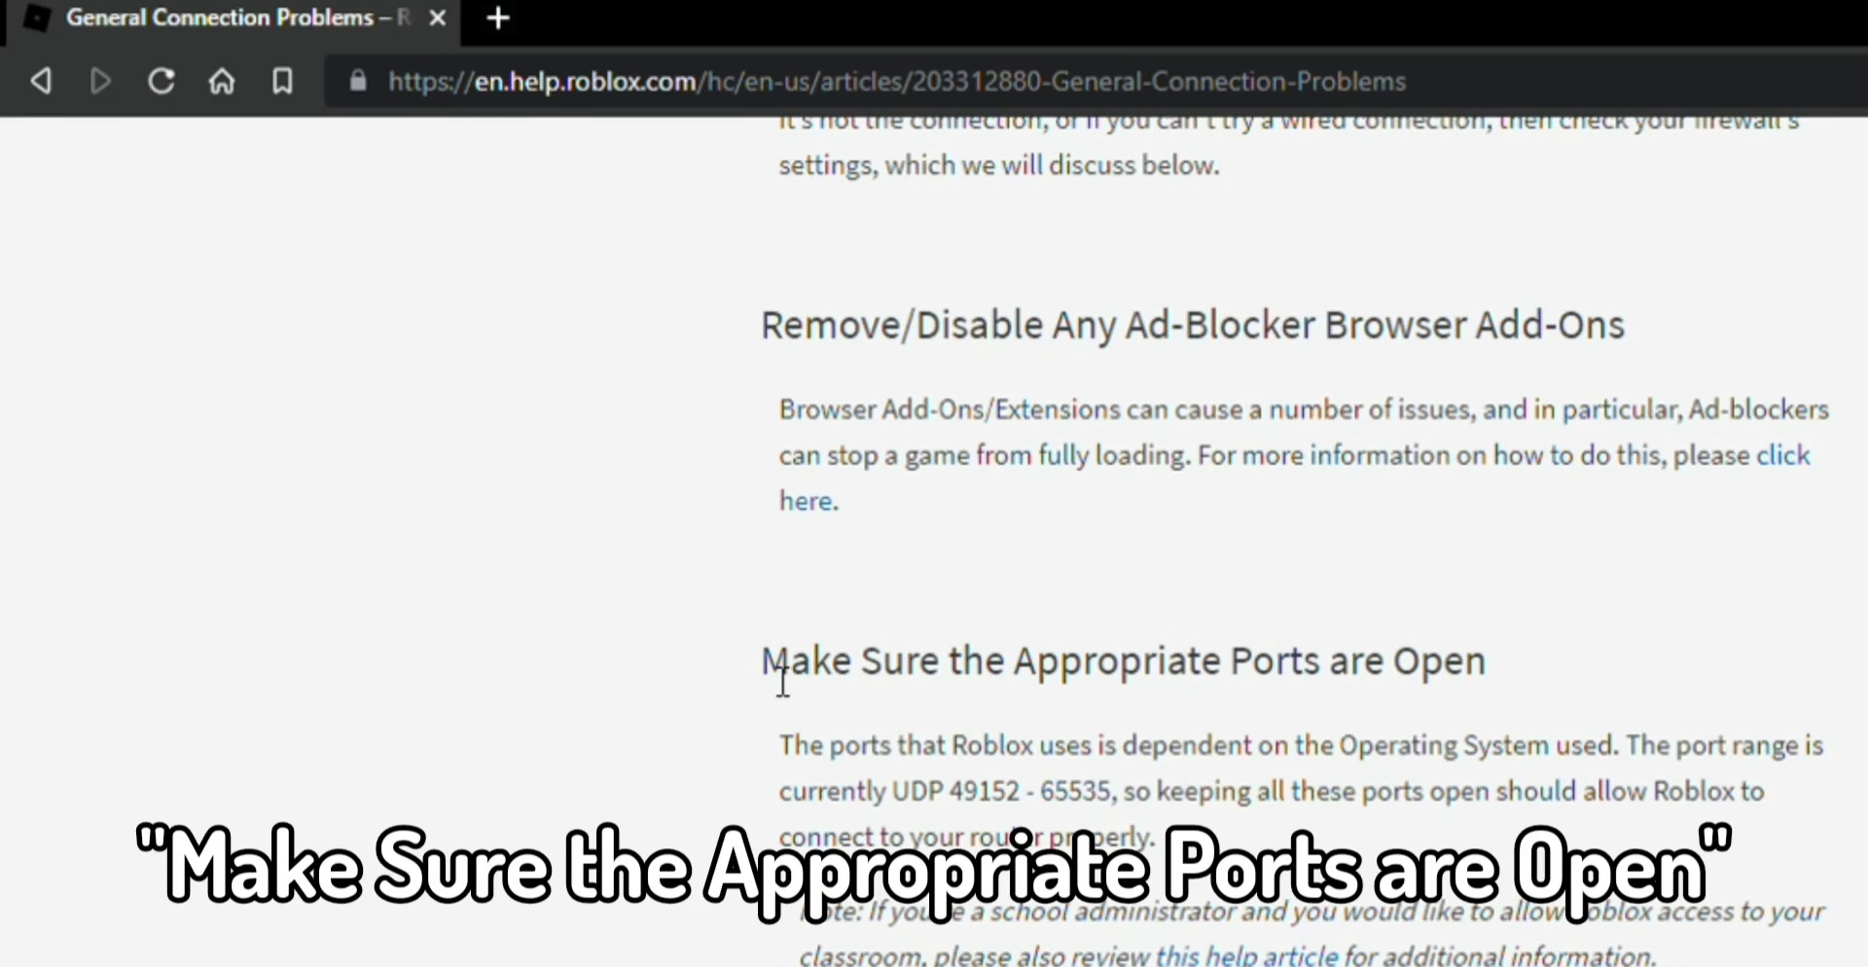
drag(782, 682, 1487, 662)
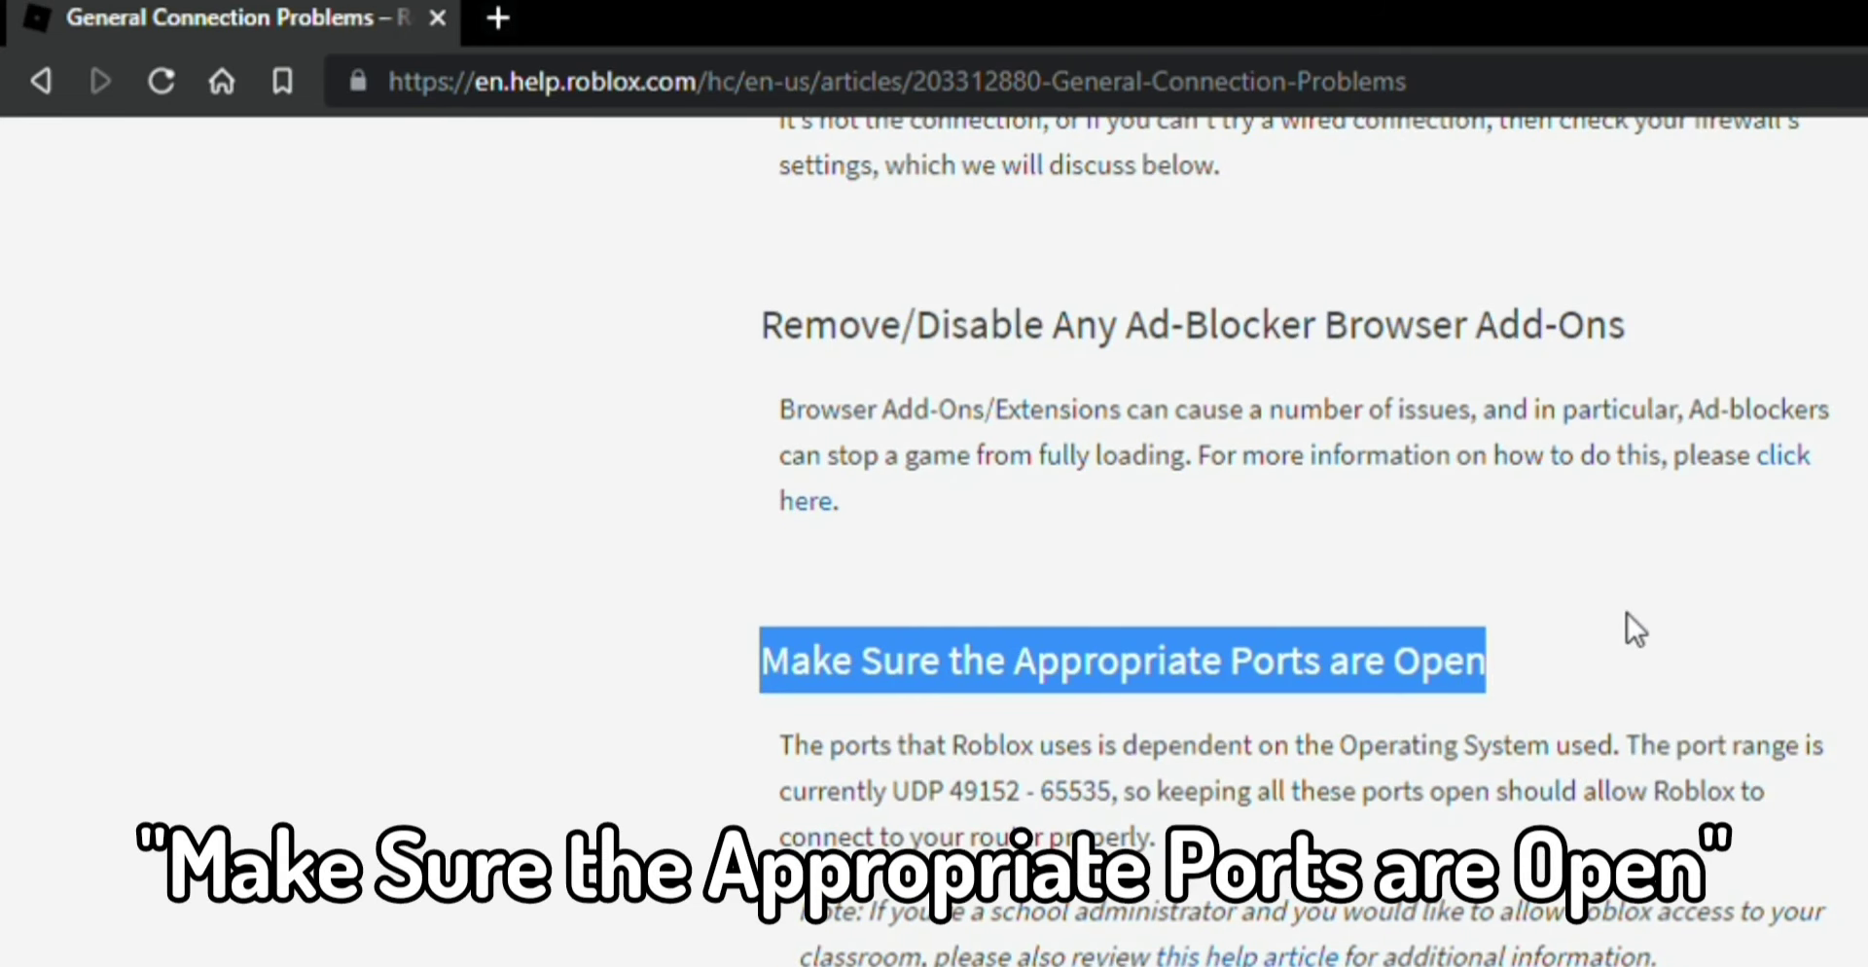
click(1563, 644)
drag(778, 745, 720, 663)
click(1676, 549)
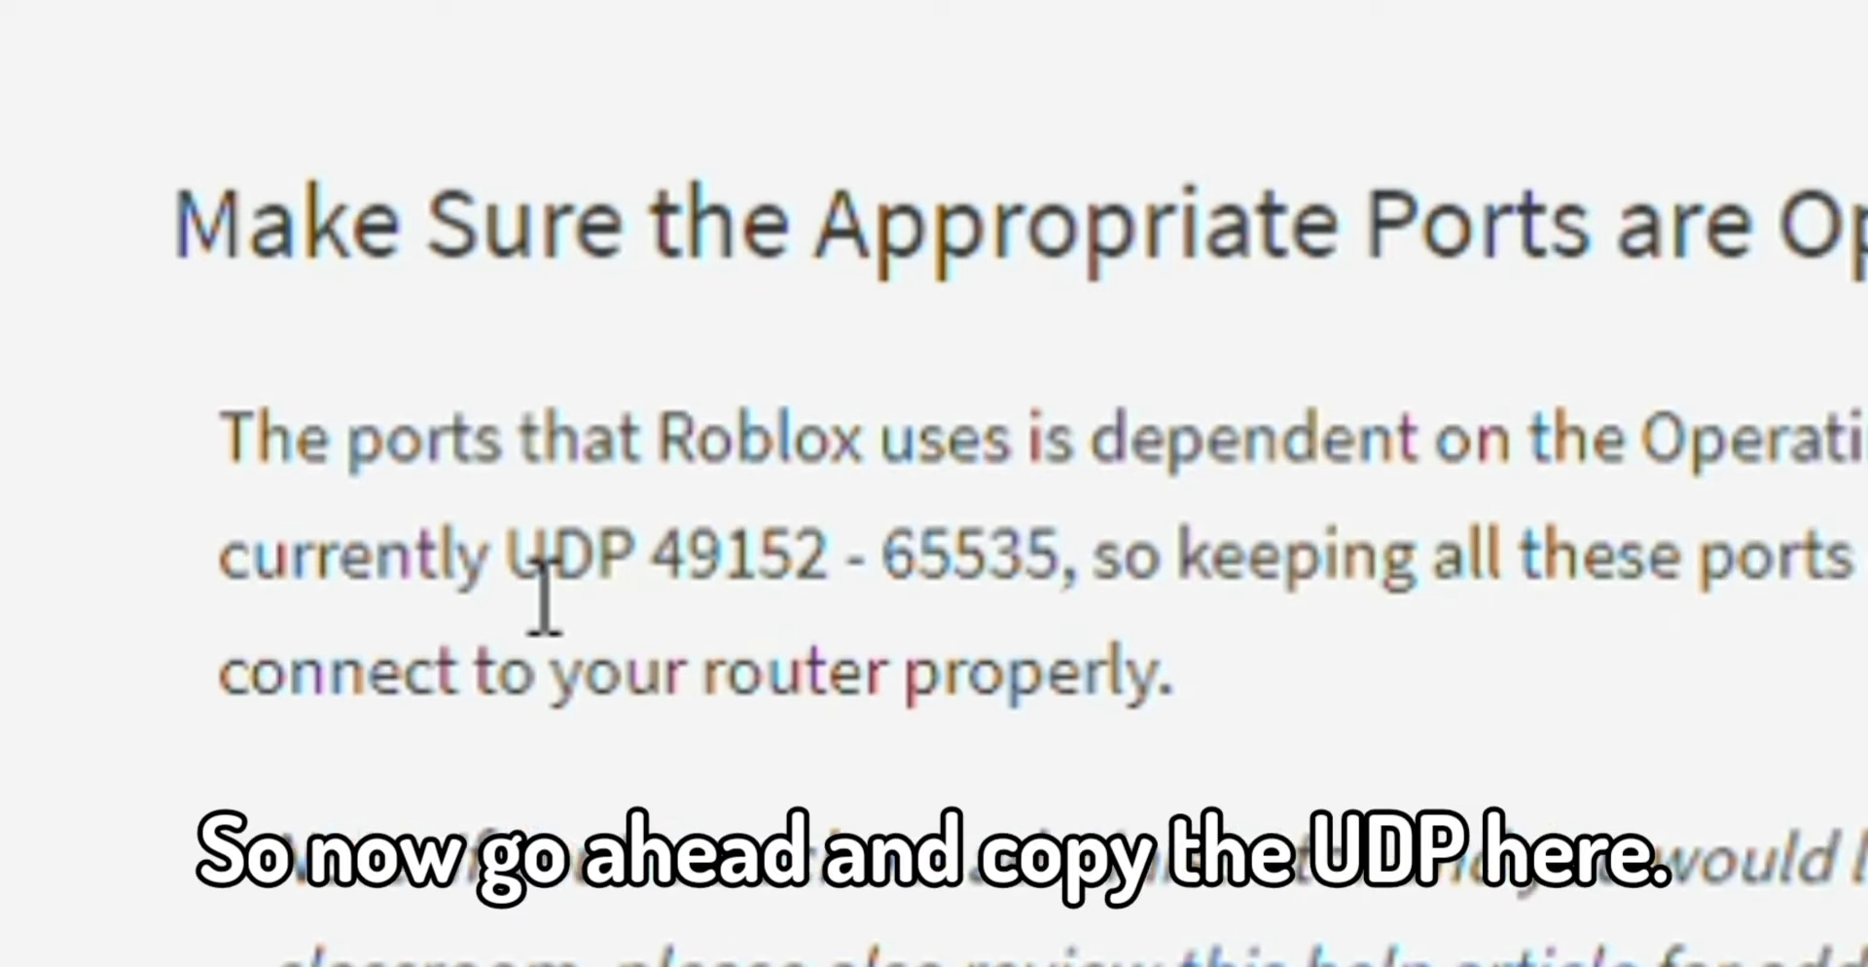
drag(656, 569, 1068, 615)
key(ctrl+c)
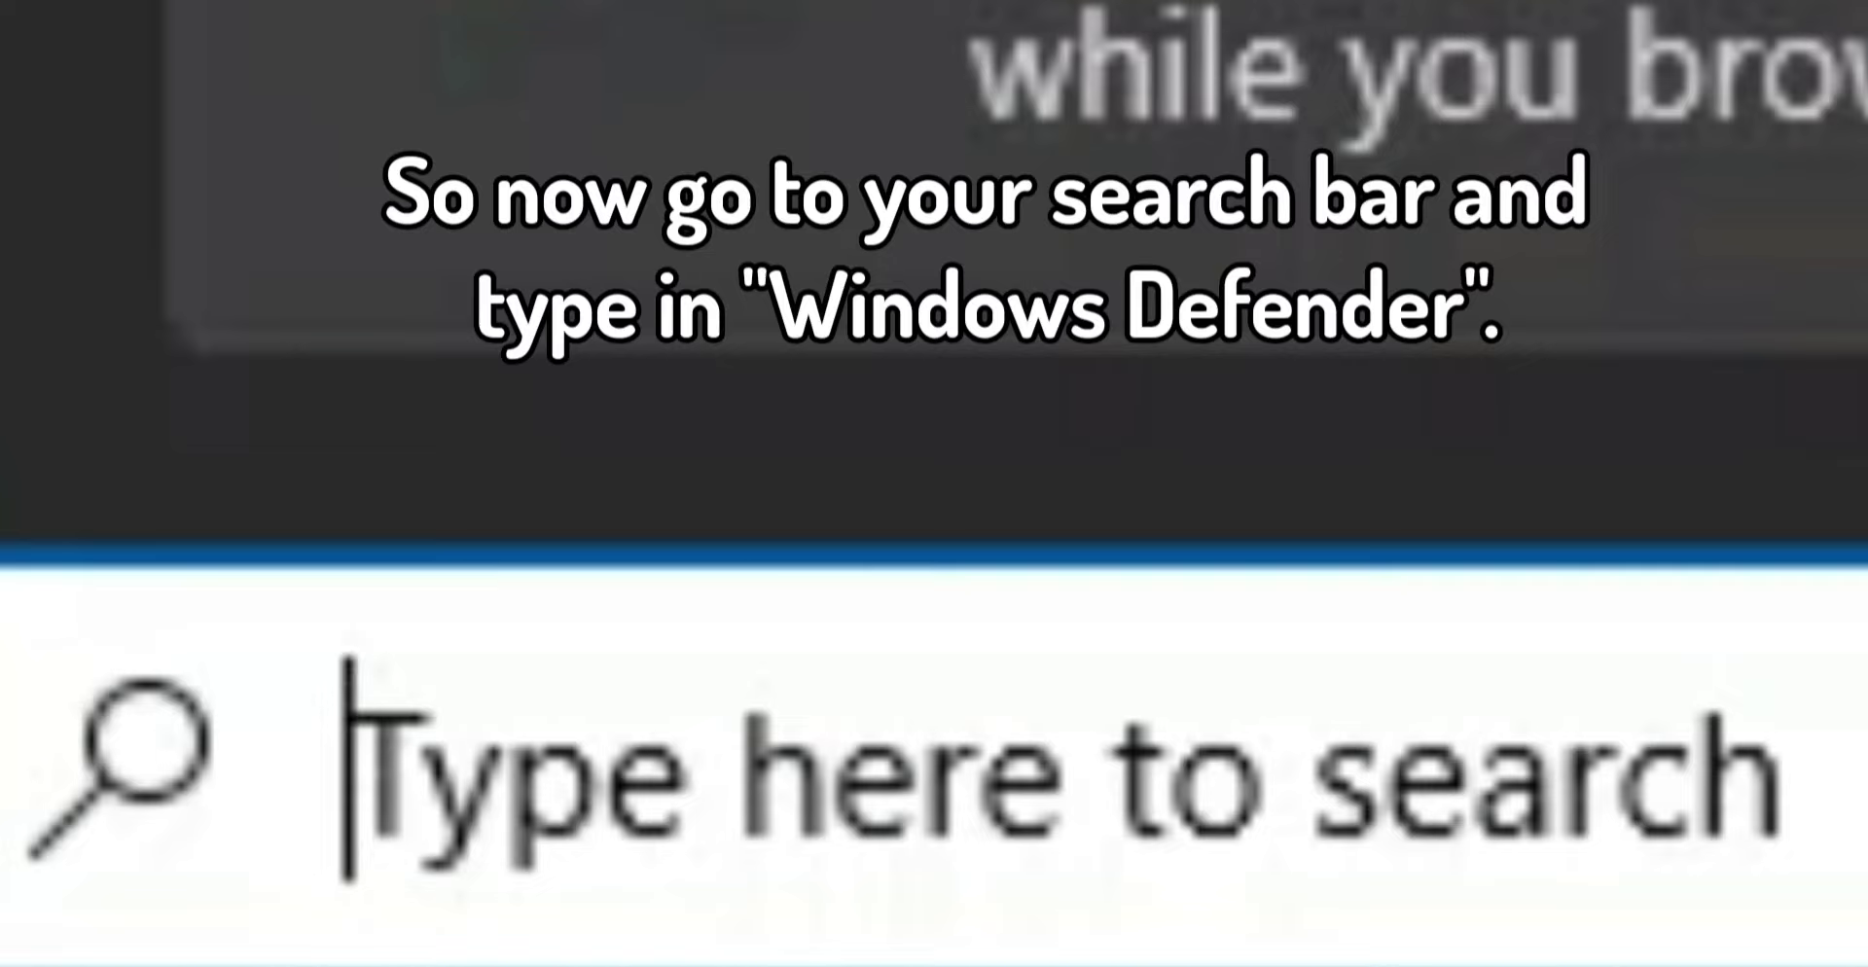
Step: Search Windows for "windows defender" and open Windows Defender Firewall with Advanced Security
text(windows defend)
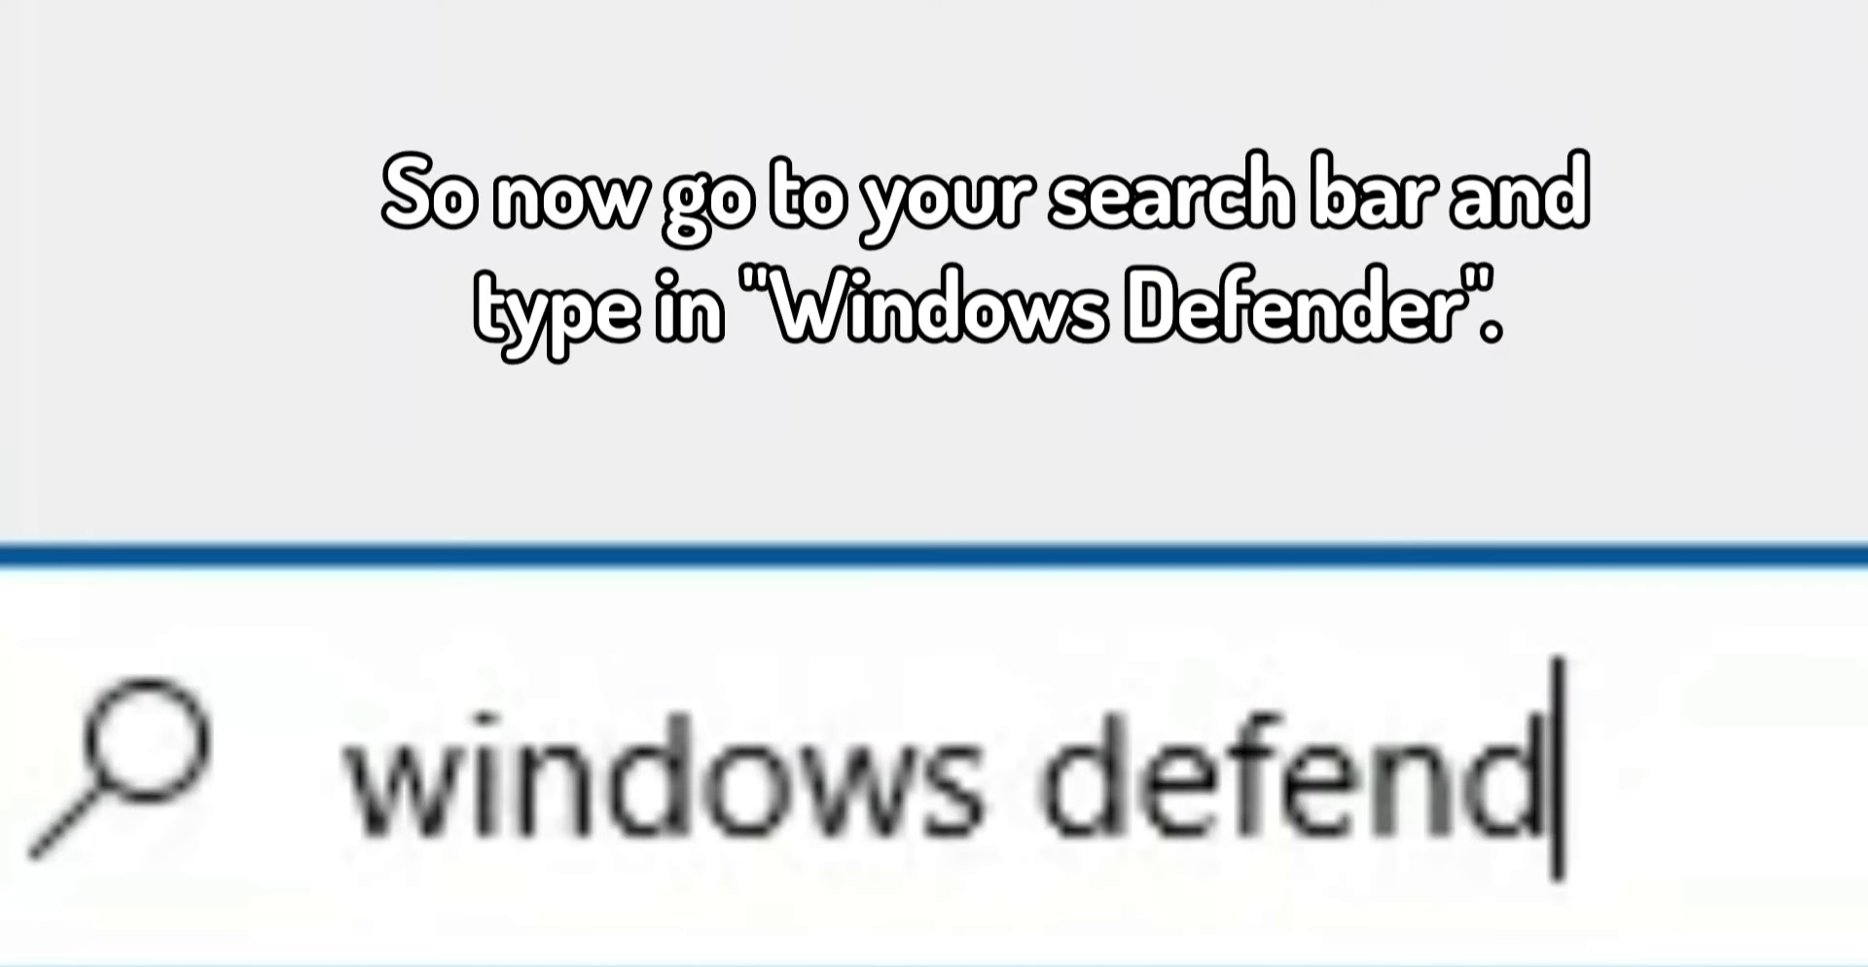
text(er)
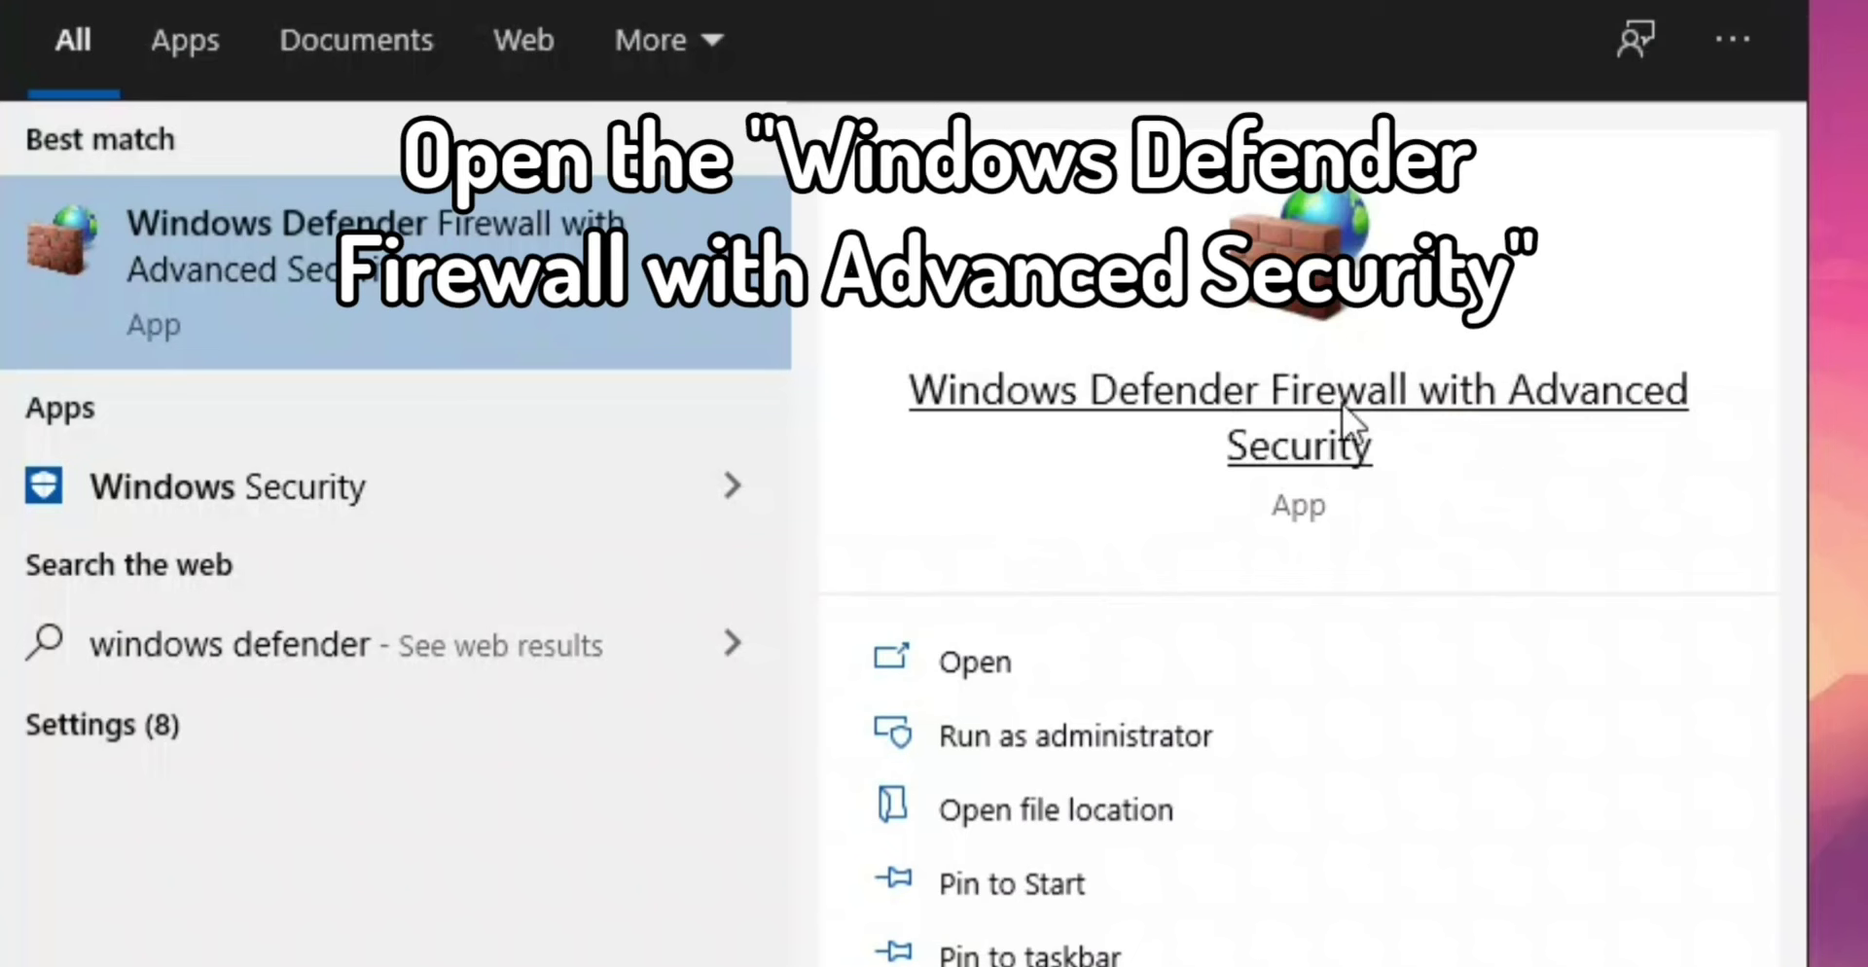
click(1034, 677)
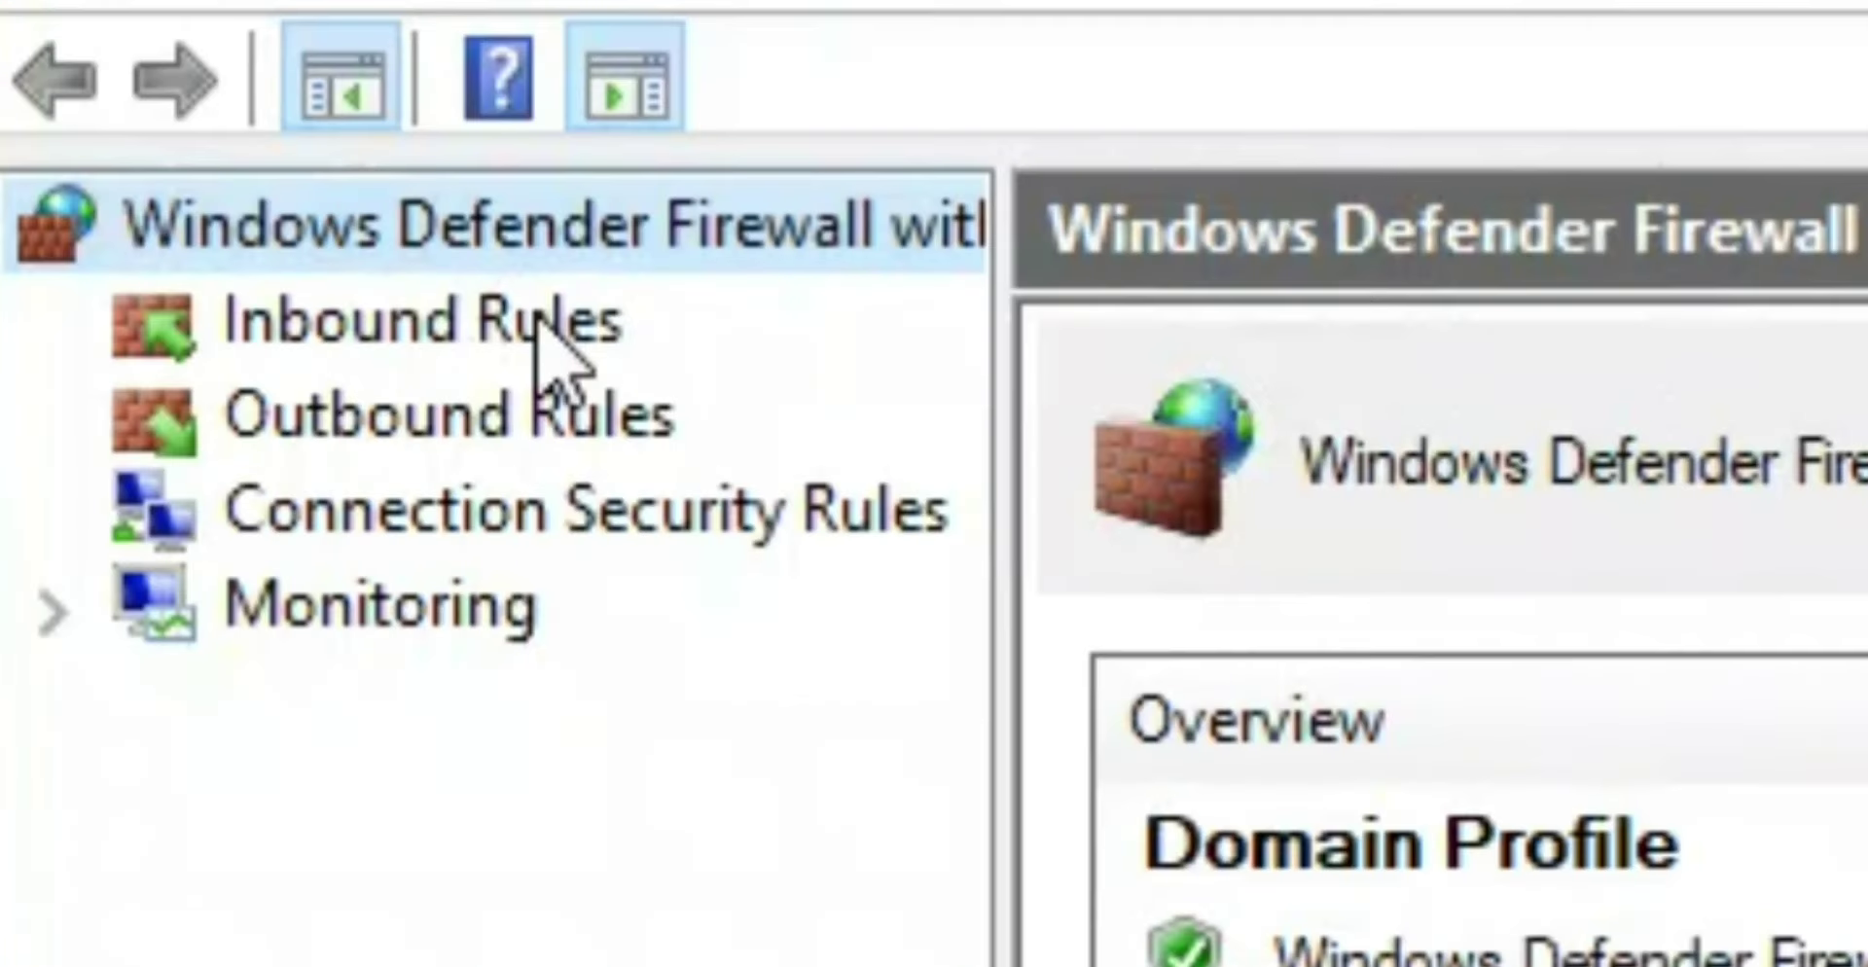
Step: Start a new inbound firewall rule with Port as the rule type and continue to its protocol settings
click(187, 150)
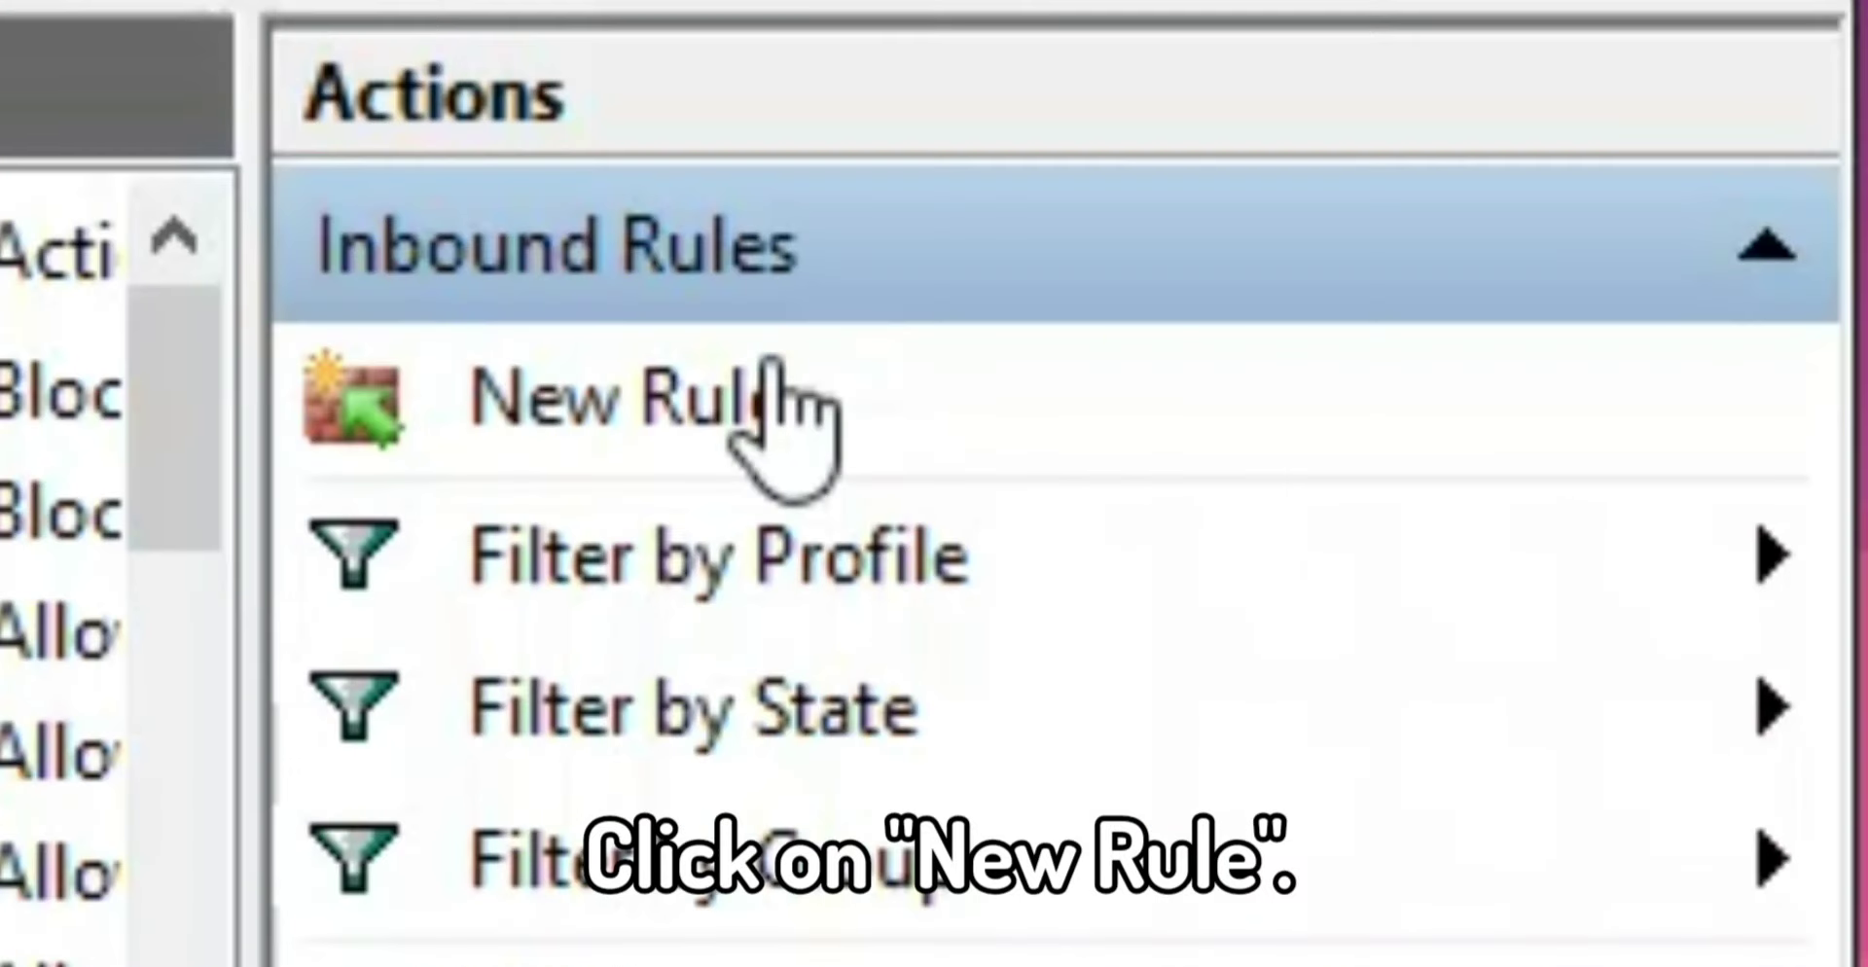
click(772, 420)
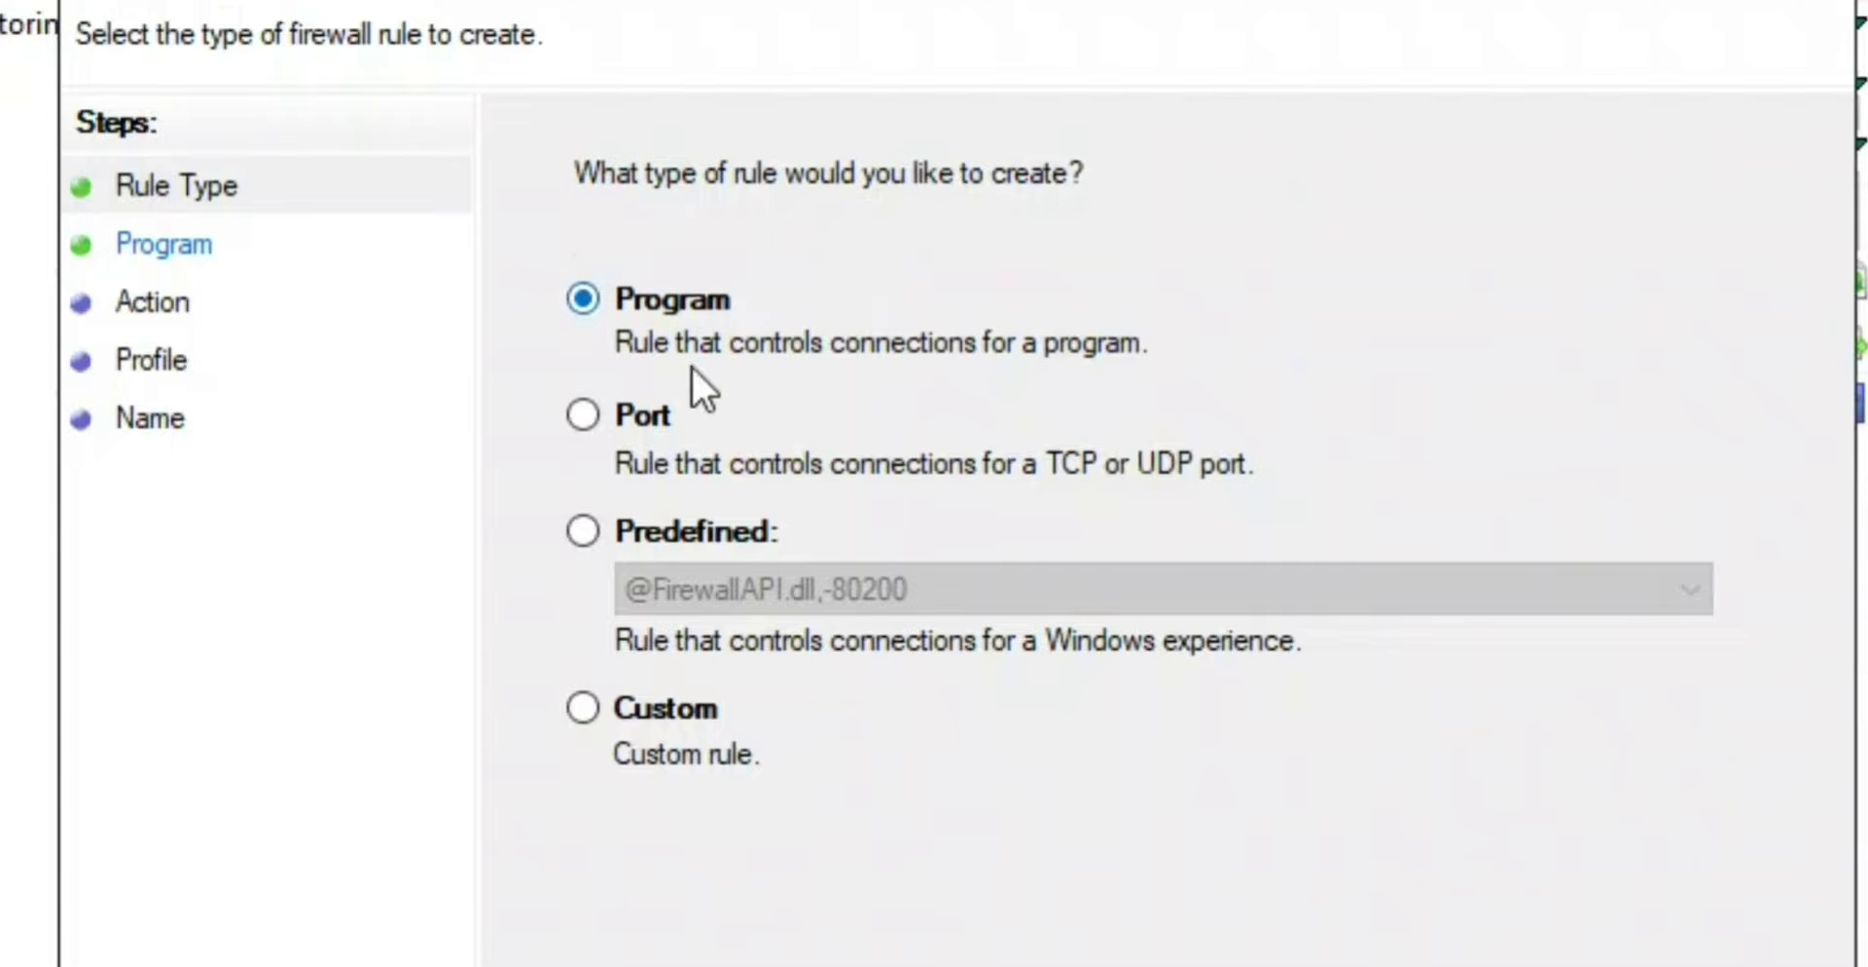
click(634, 422)
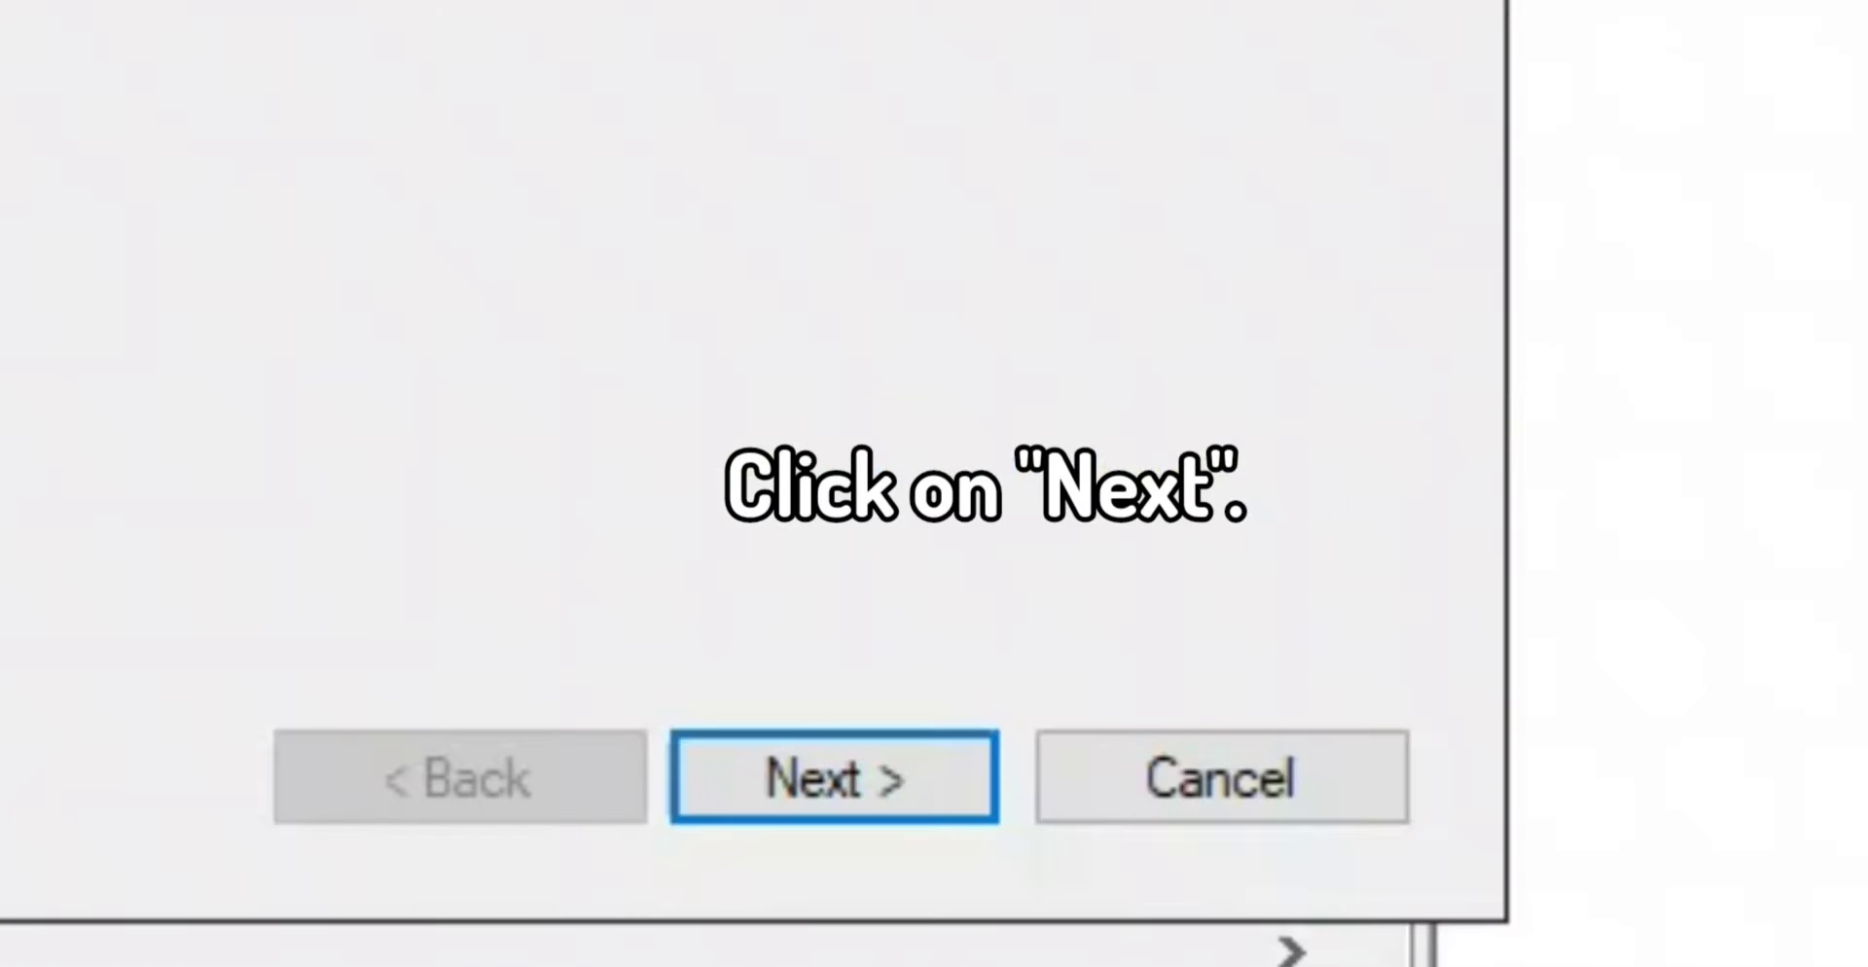
click(778, 769)
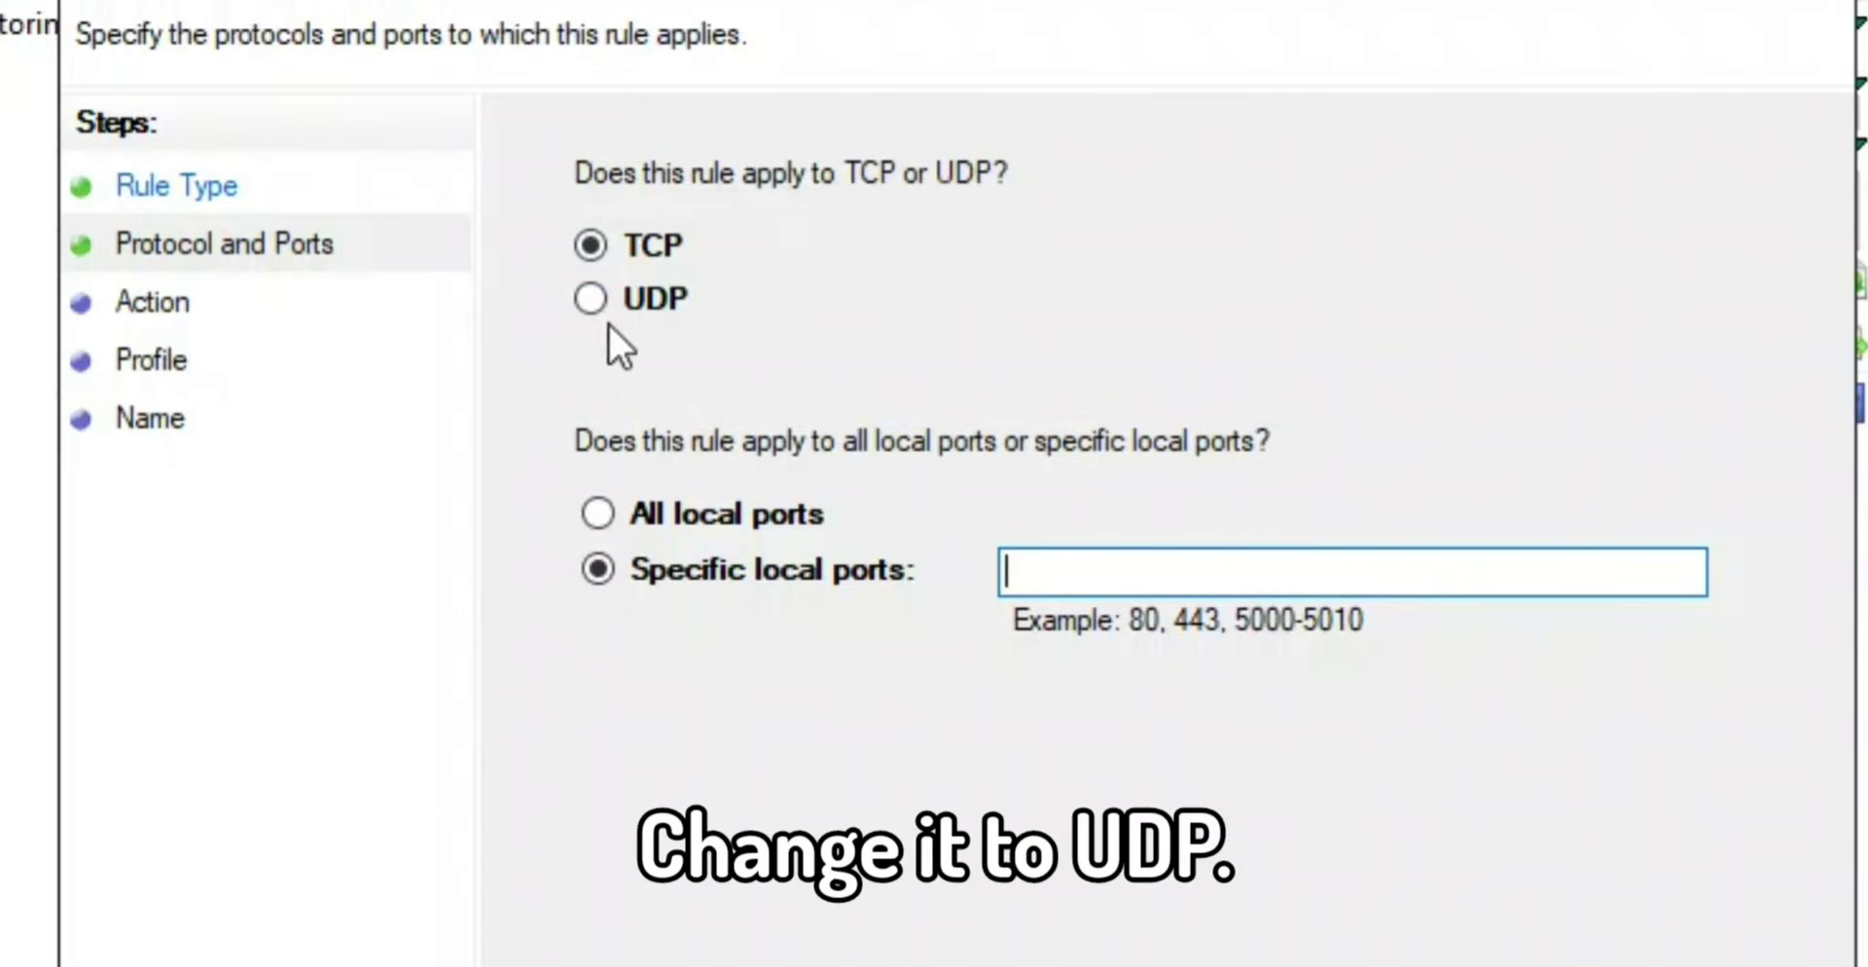
click(615, 296)
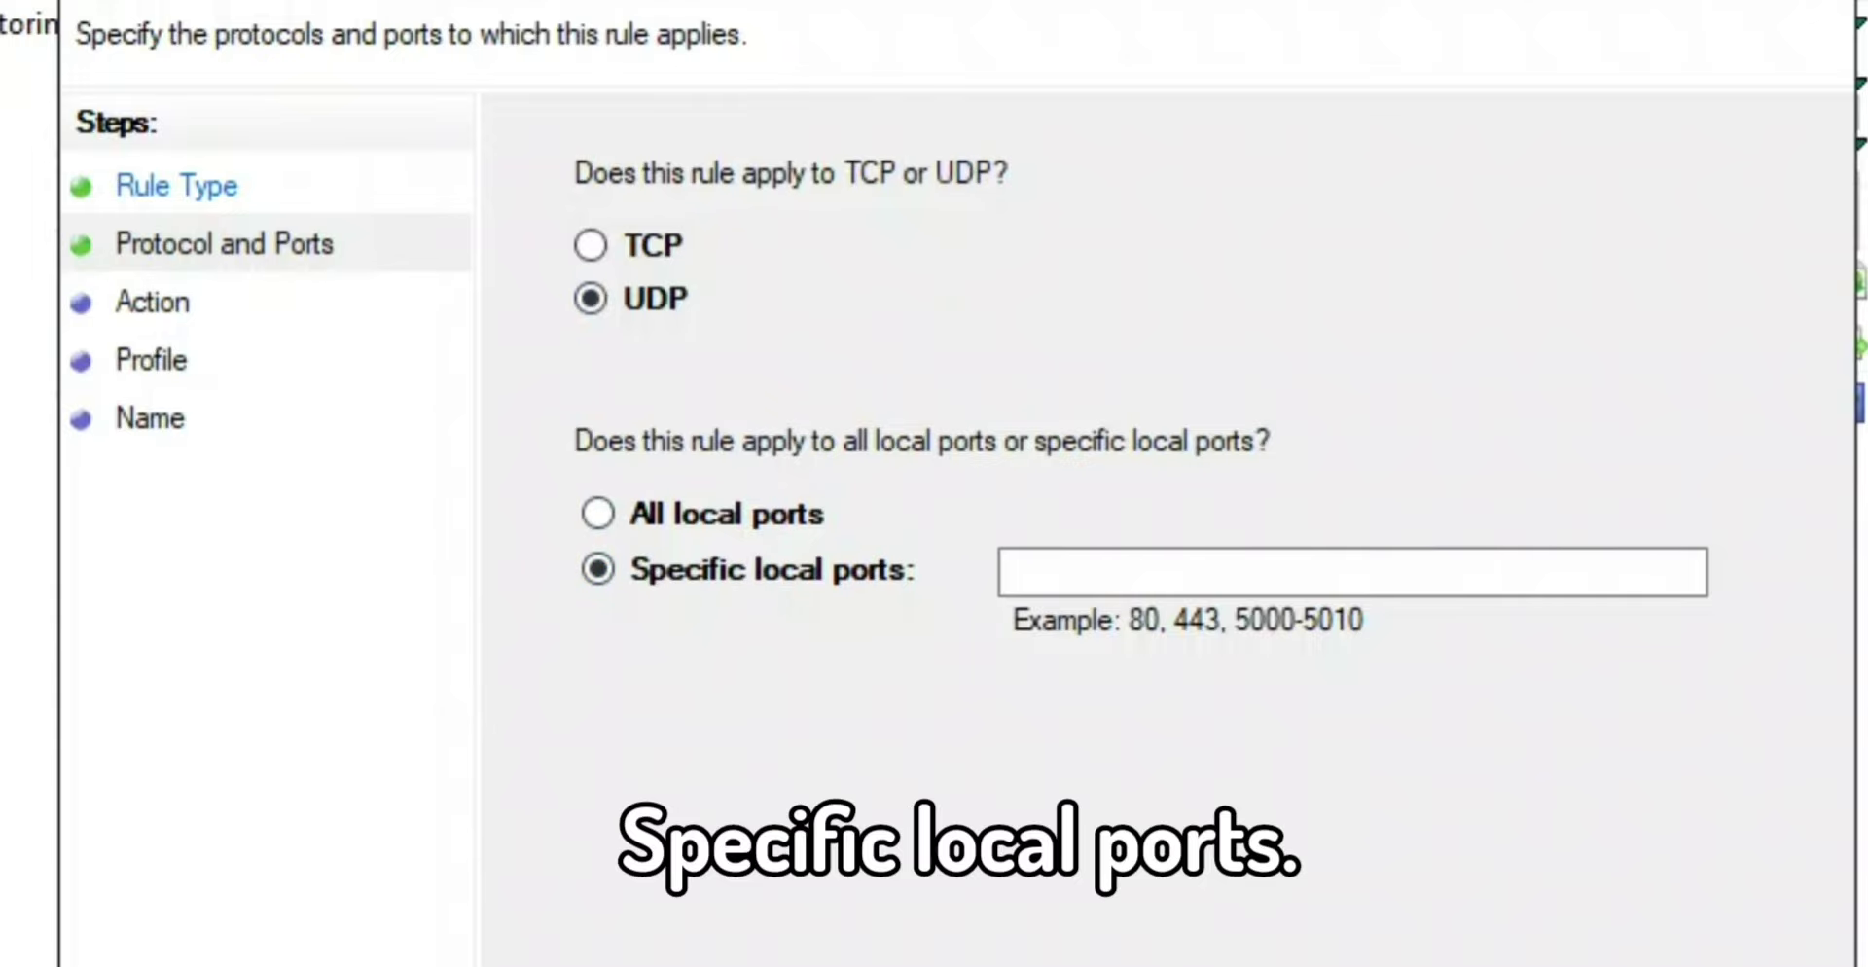
click(1063, 572)
key(ctrl+v)
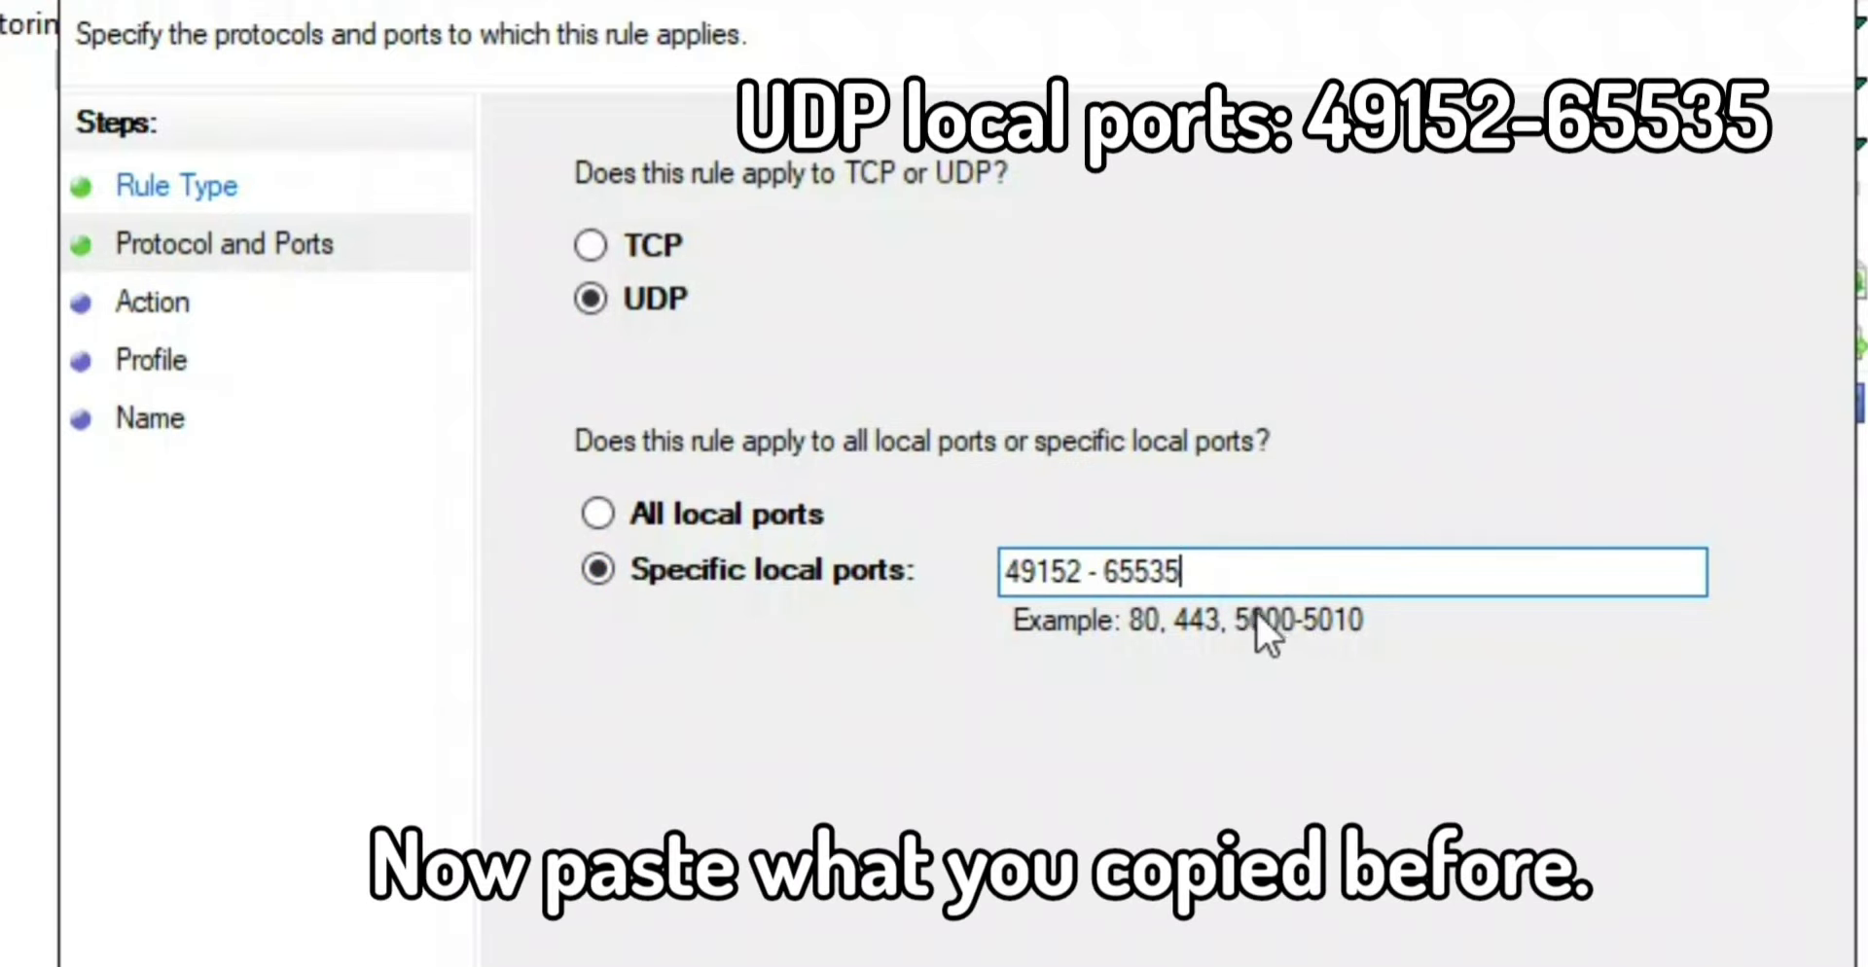
click(1105, 574)
key(BackSpace)
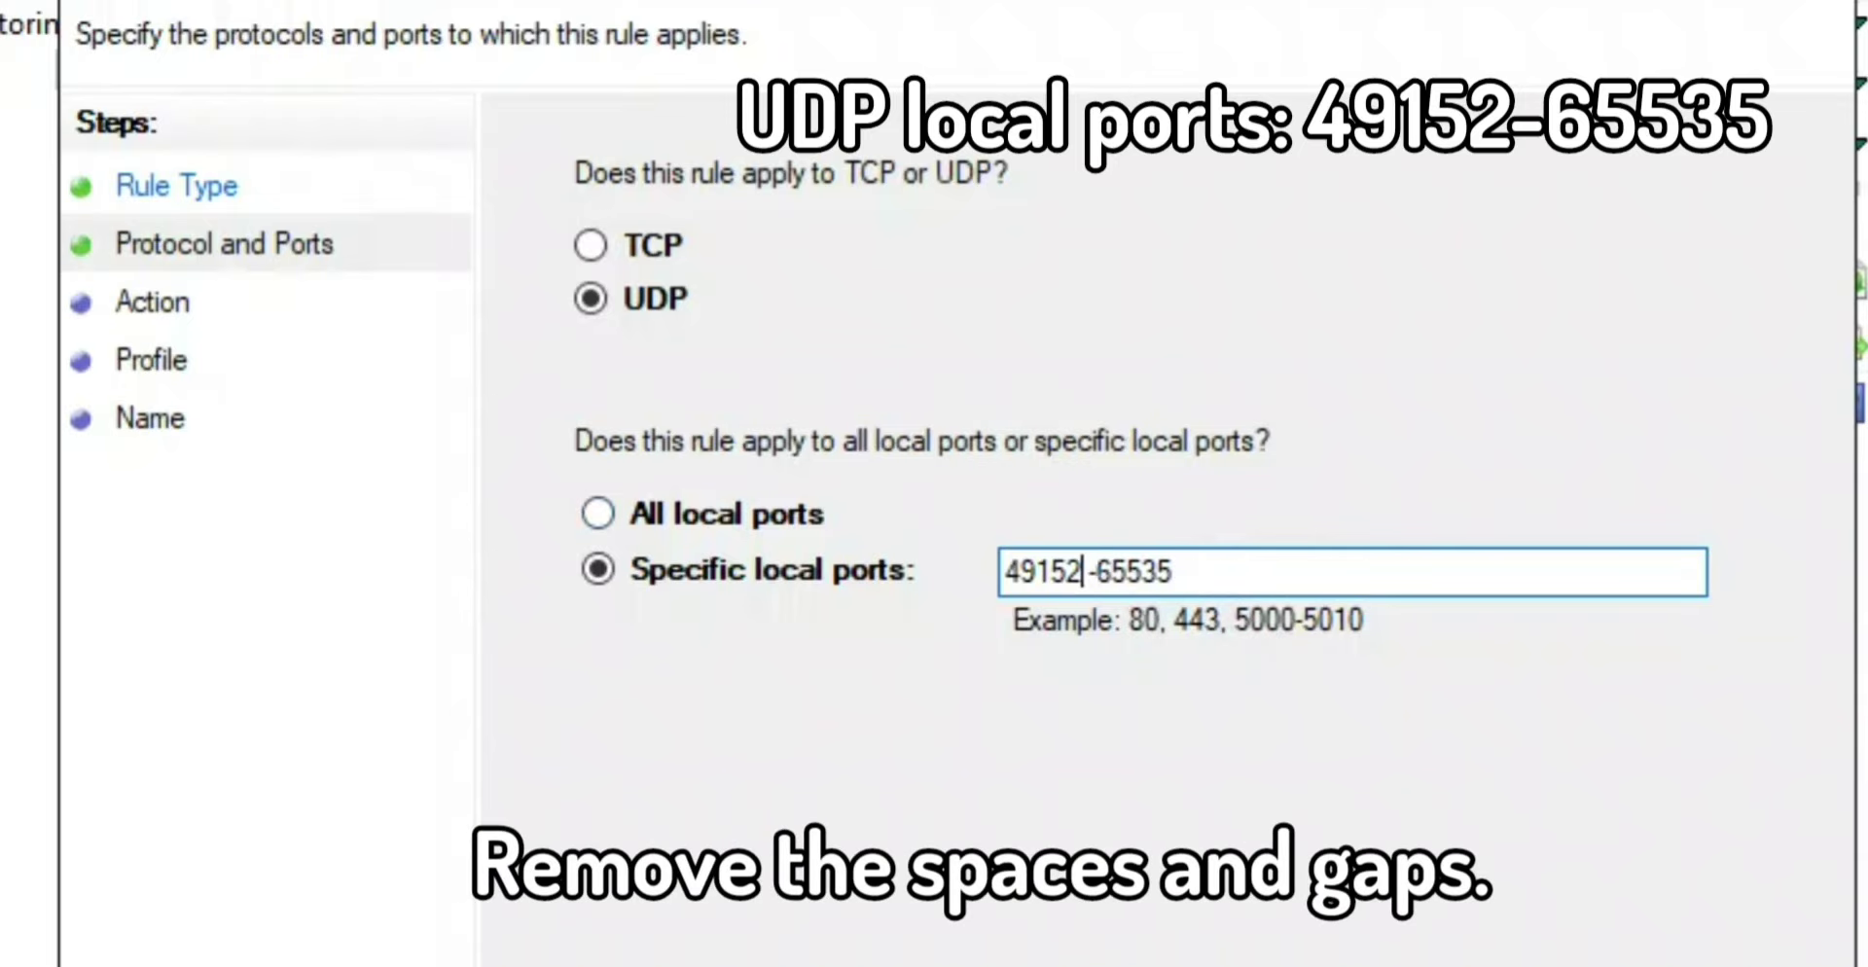
key(BackSpace)
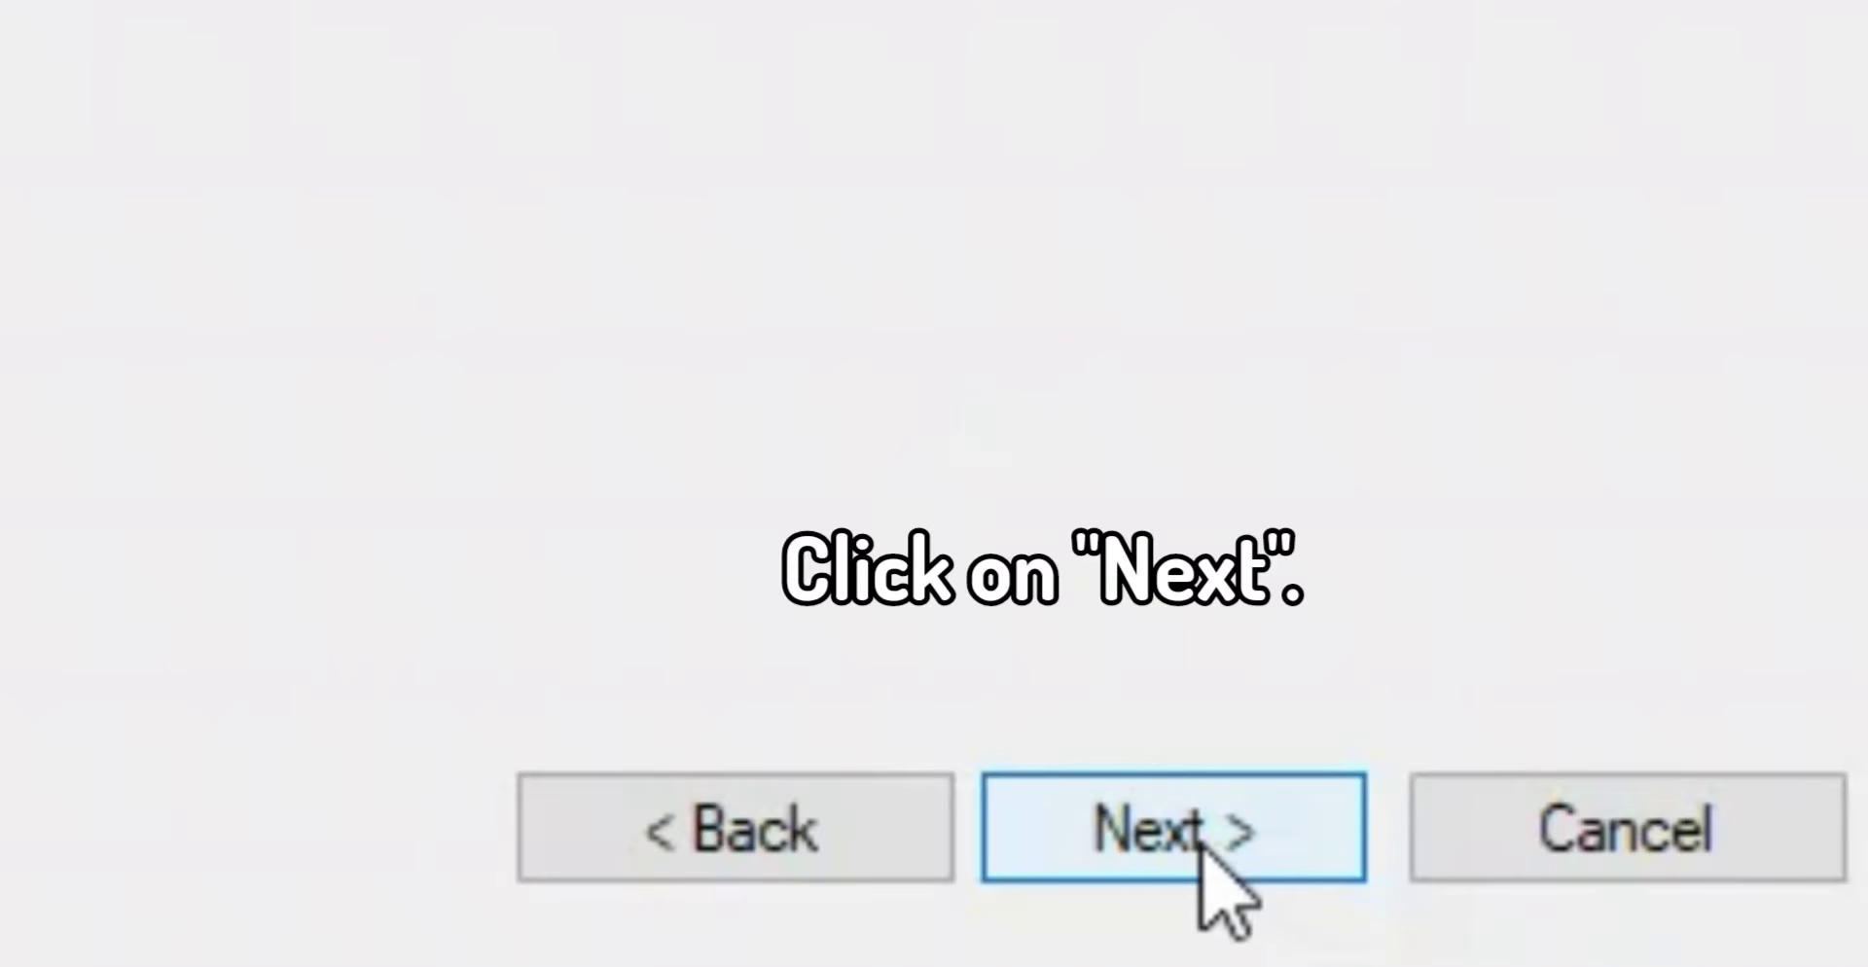
click(1204, 842)
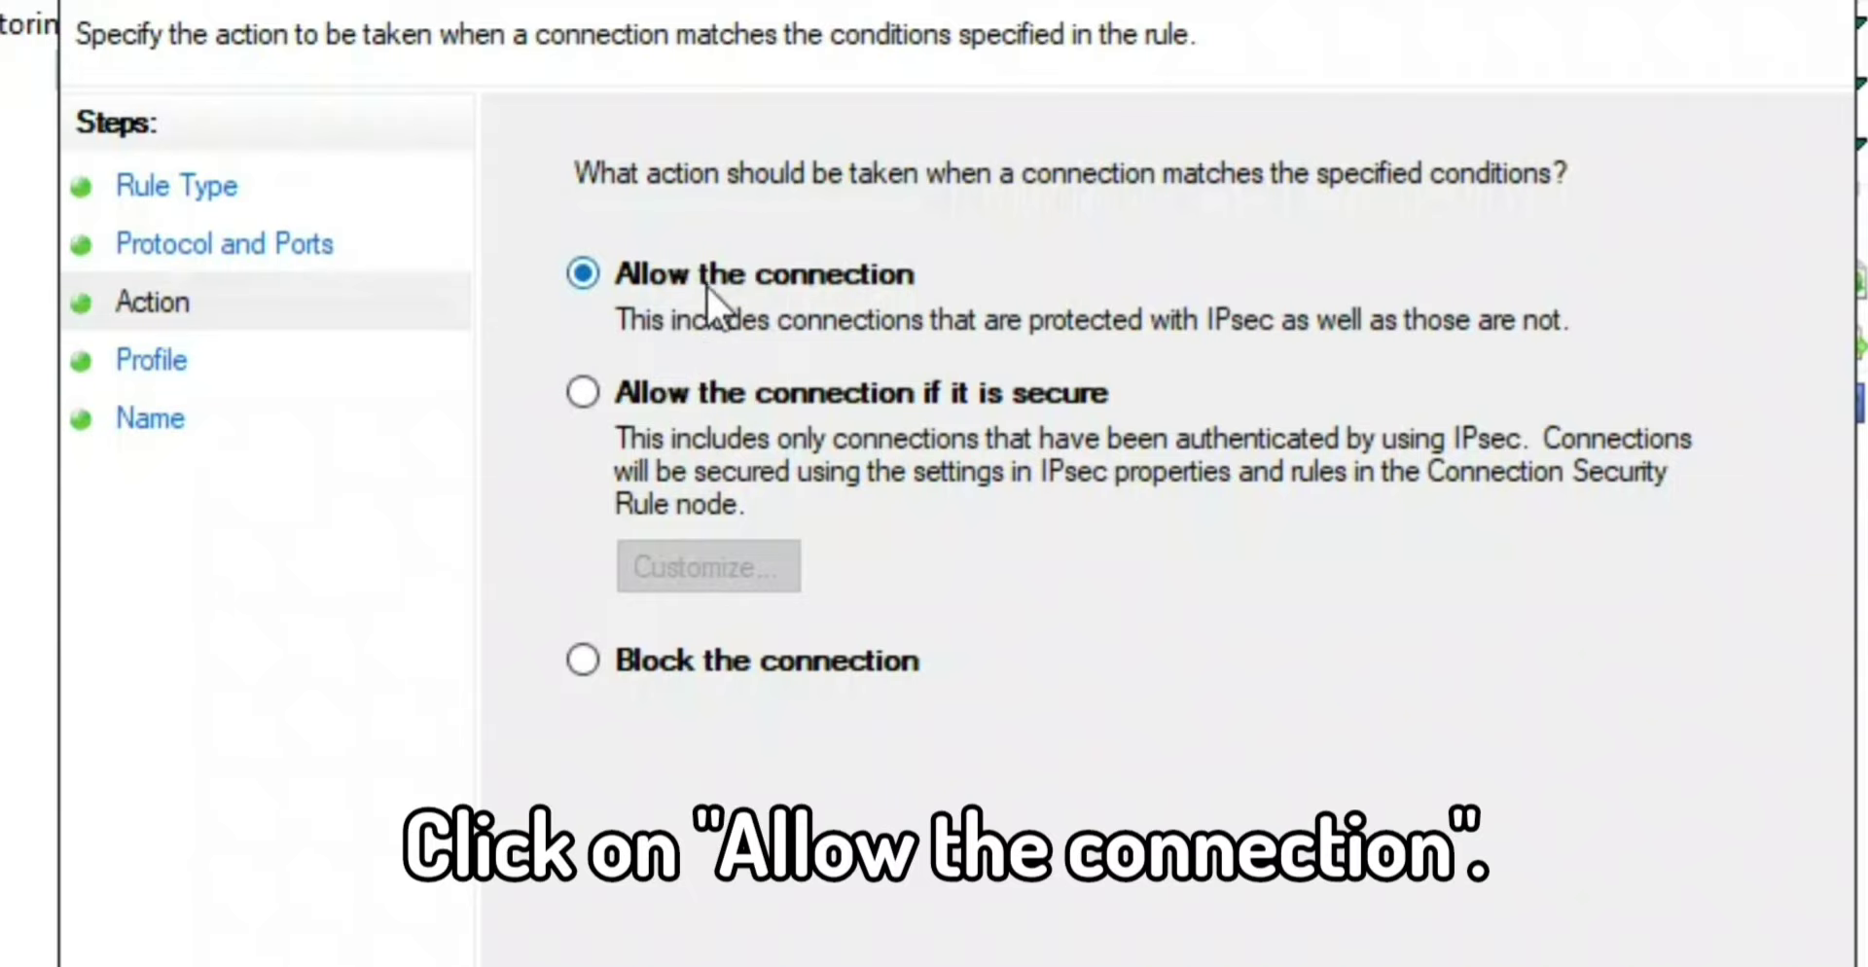
Step: Choose Allow the connection as the rule's action and accept the profile settings as they are
click(765, 267)
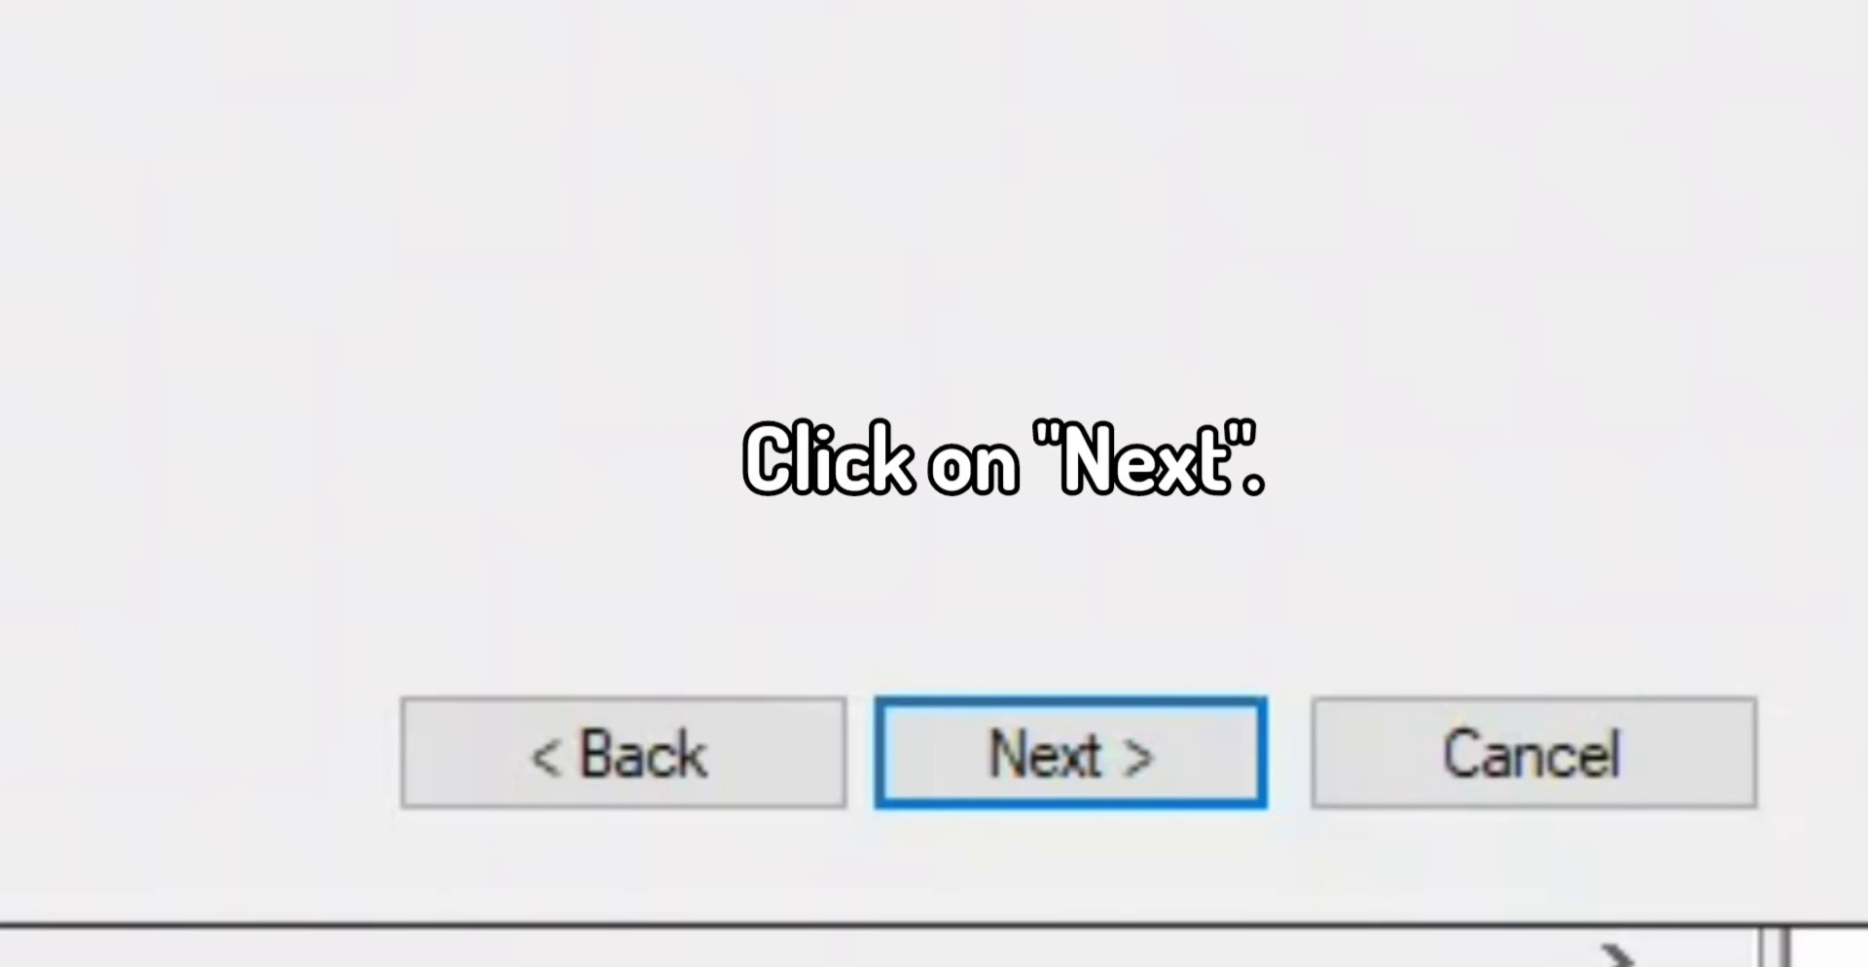
key(Return)
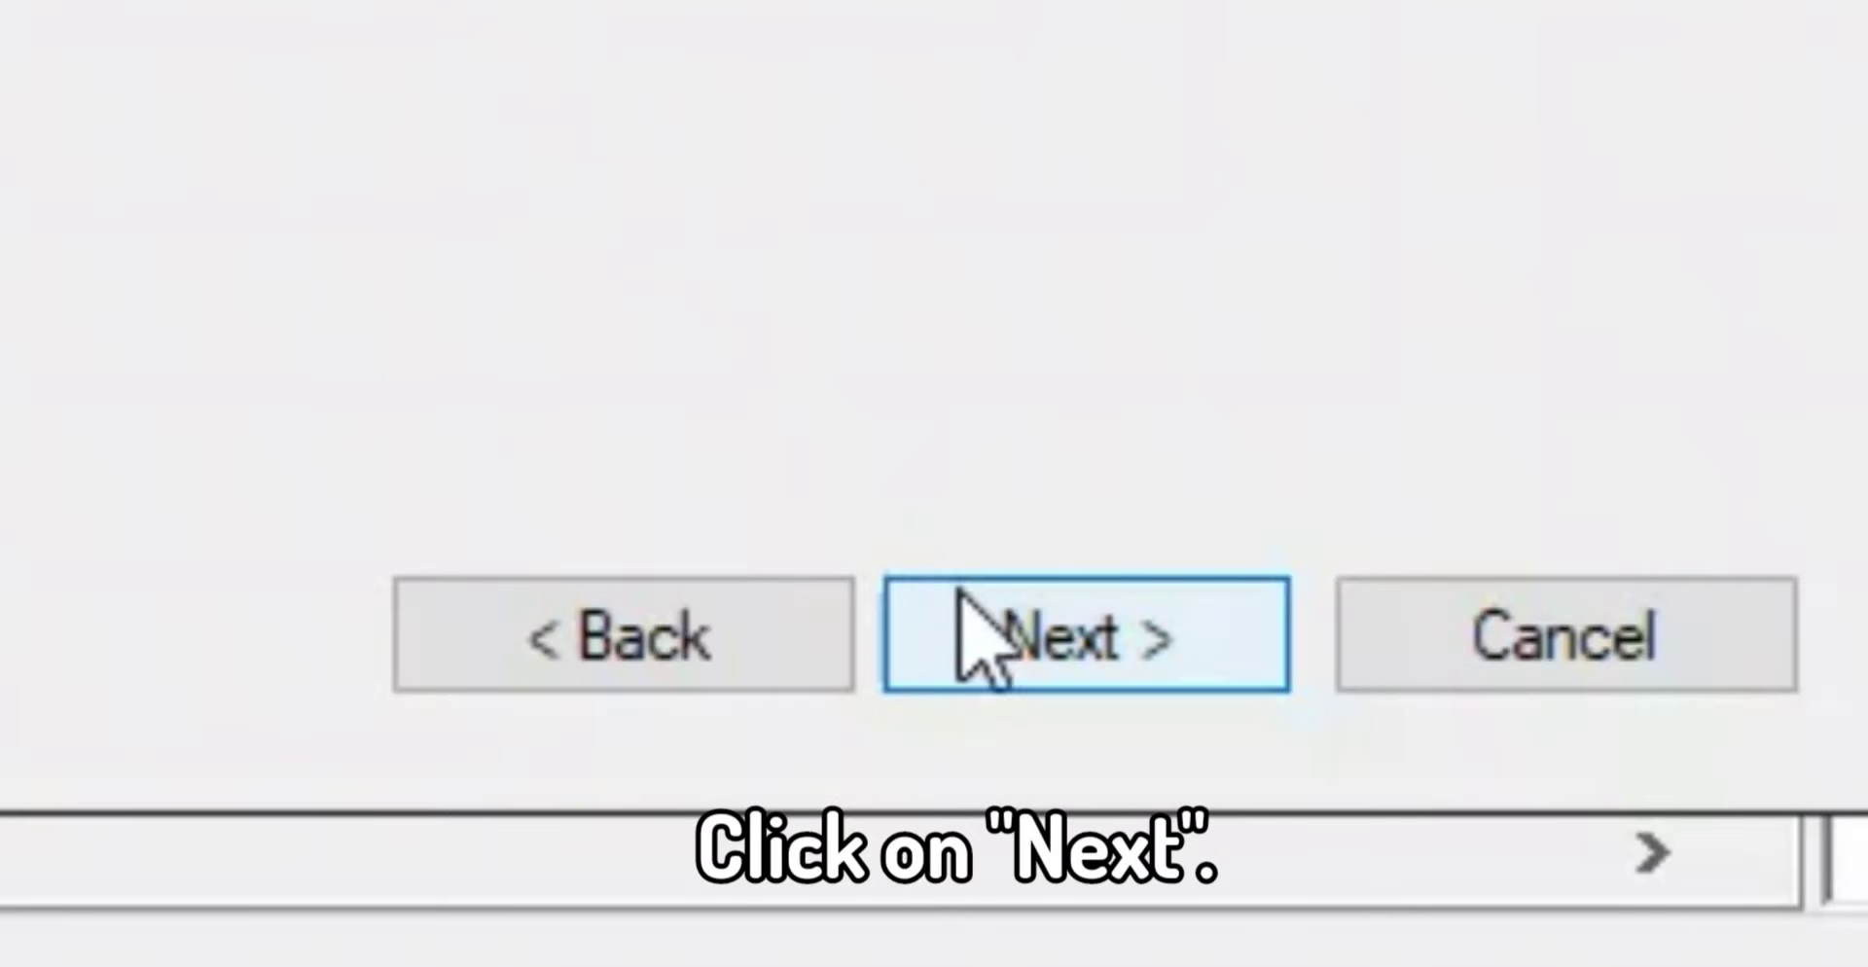
click(996, 654)
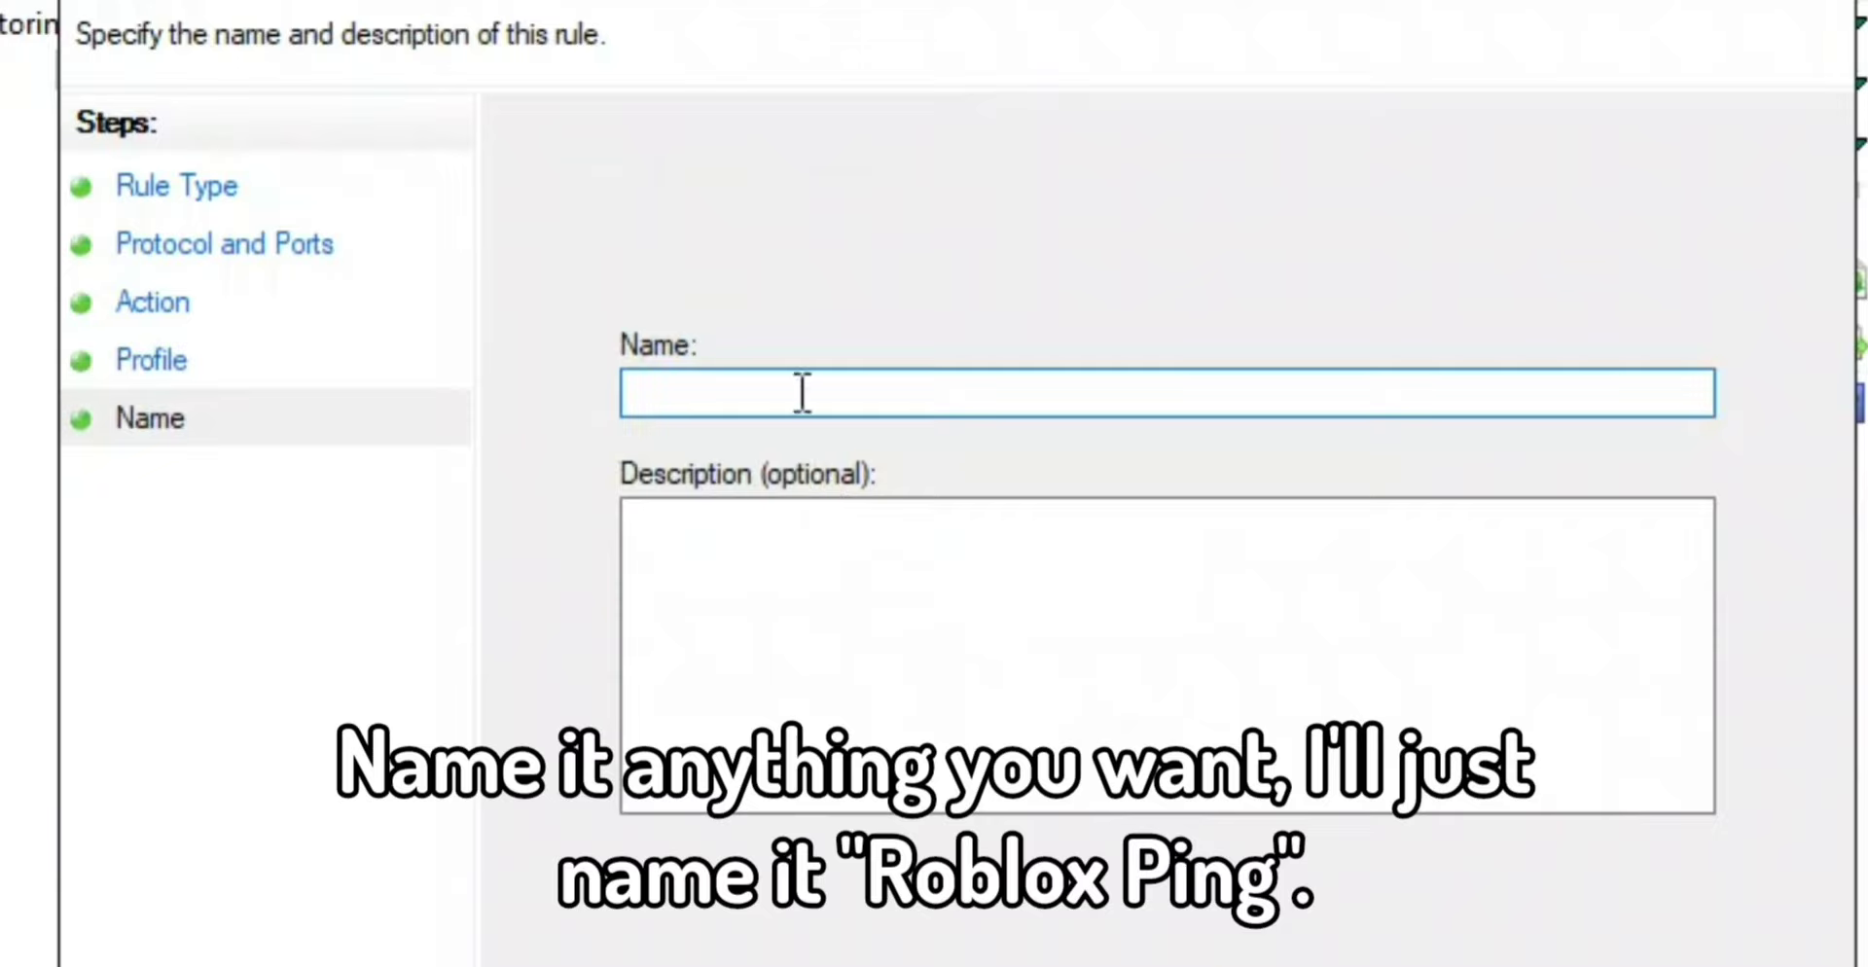
Step: Name the inbound rule "Roblox Ping" and enter "subscribe or u noob" as its description
text(Roblox Pinv)
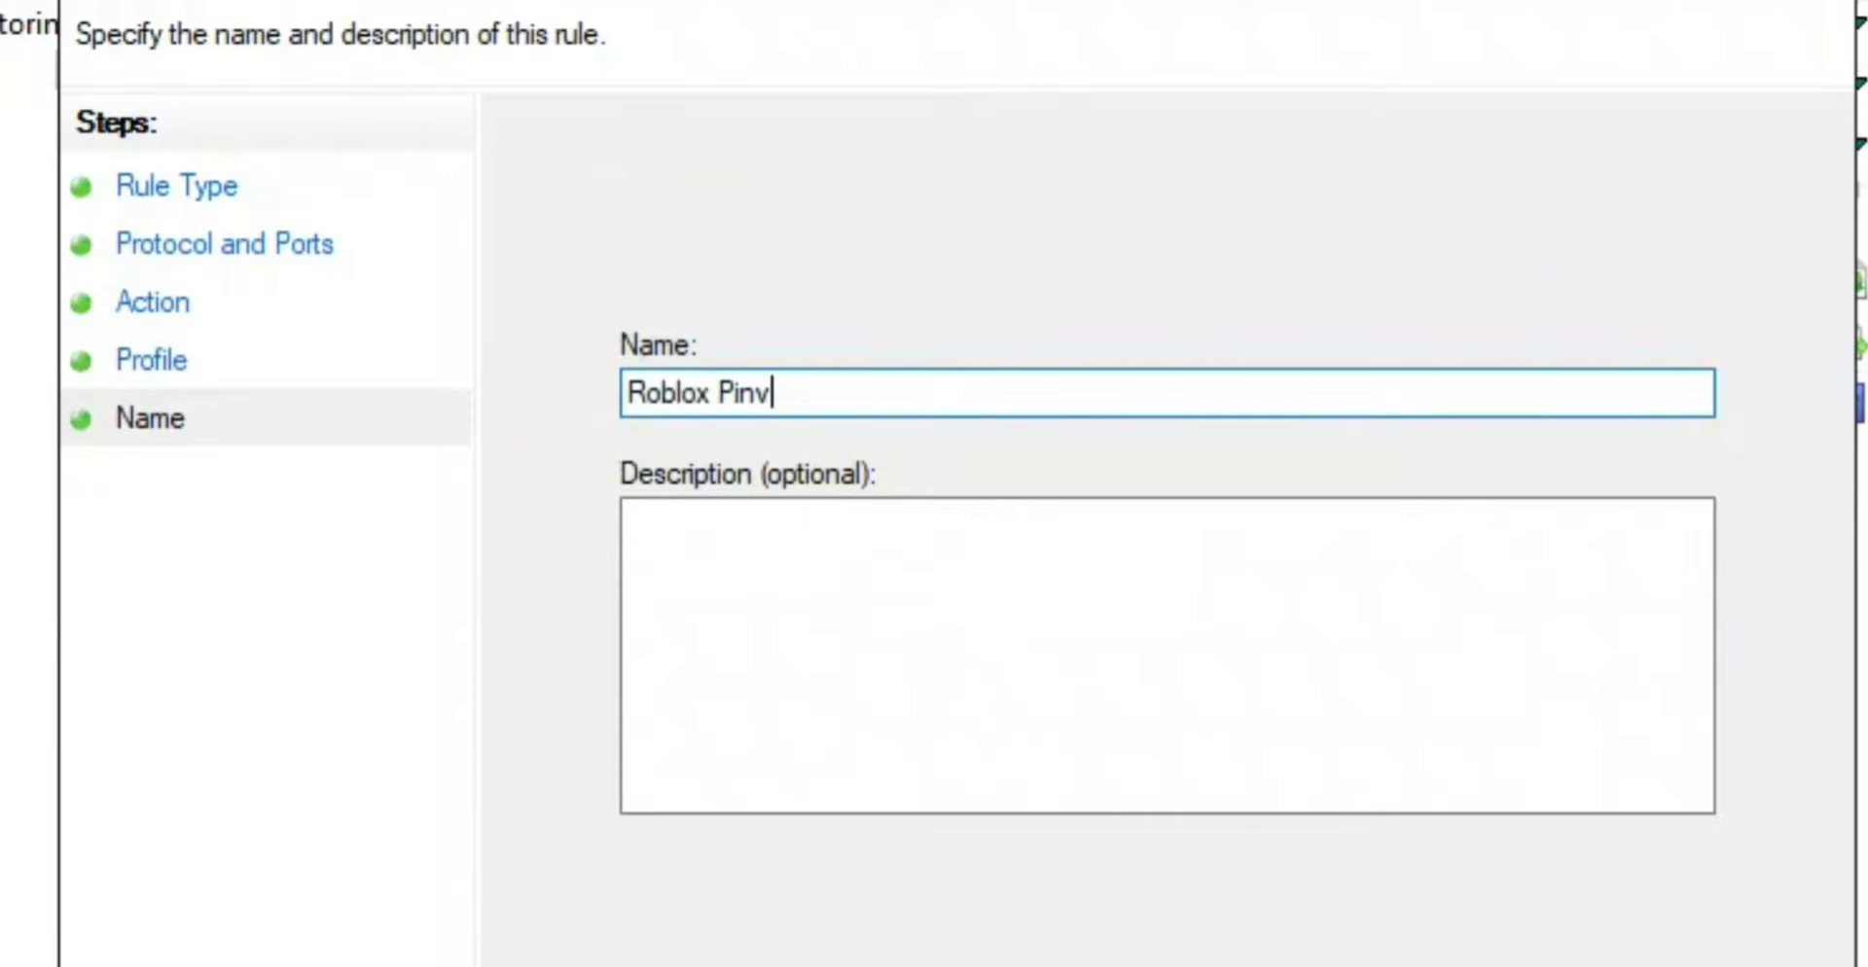
key(BackSpace)
text(g)
click(1158, 572)
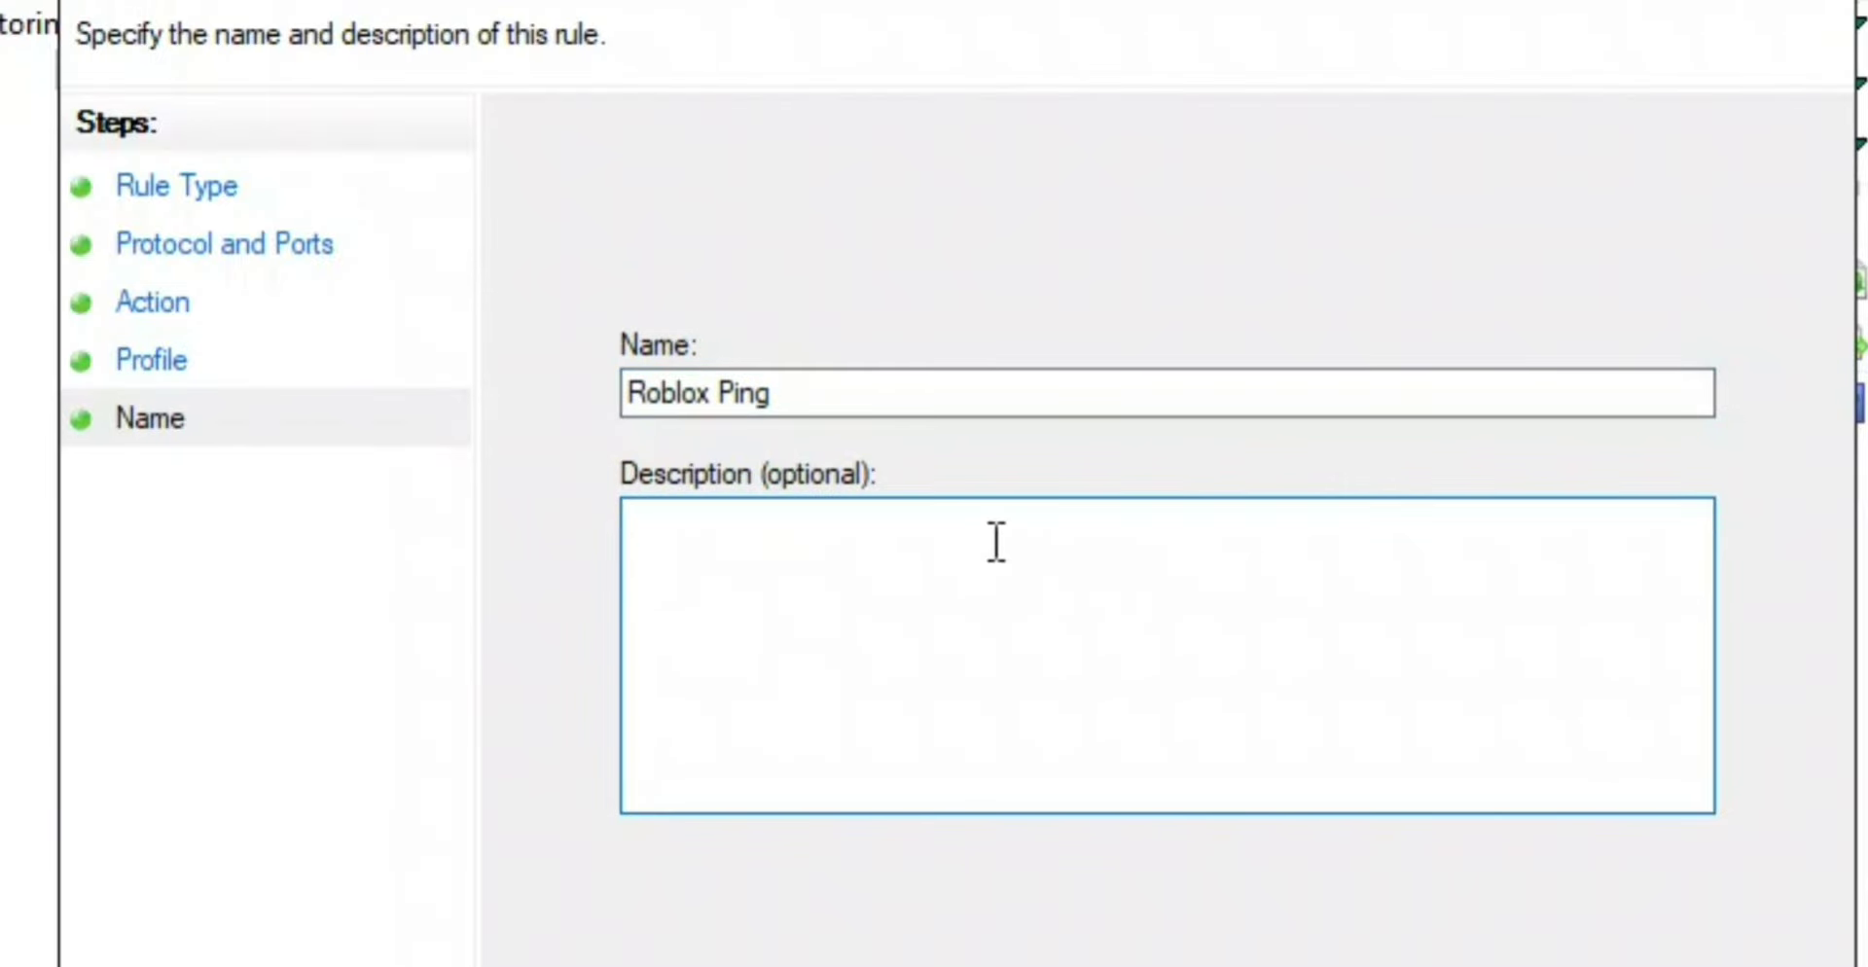
text(subscribe or u noo)
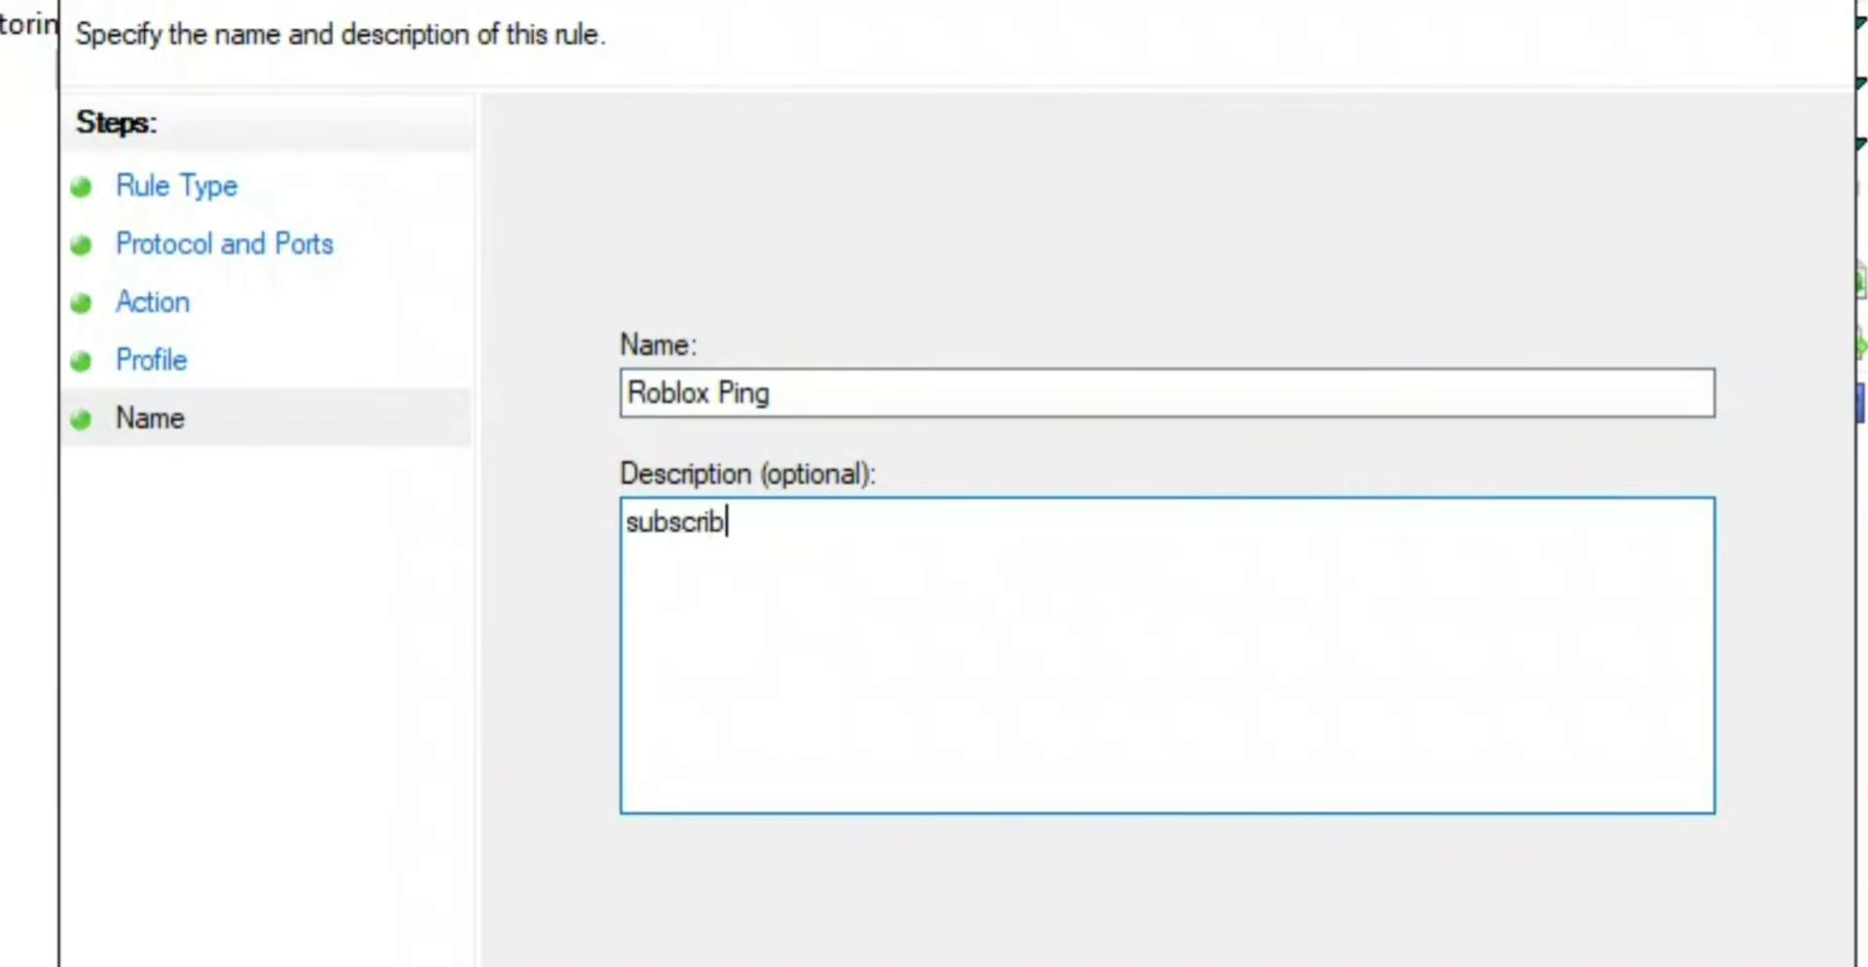
text(b)
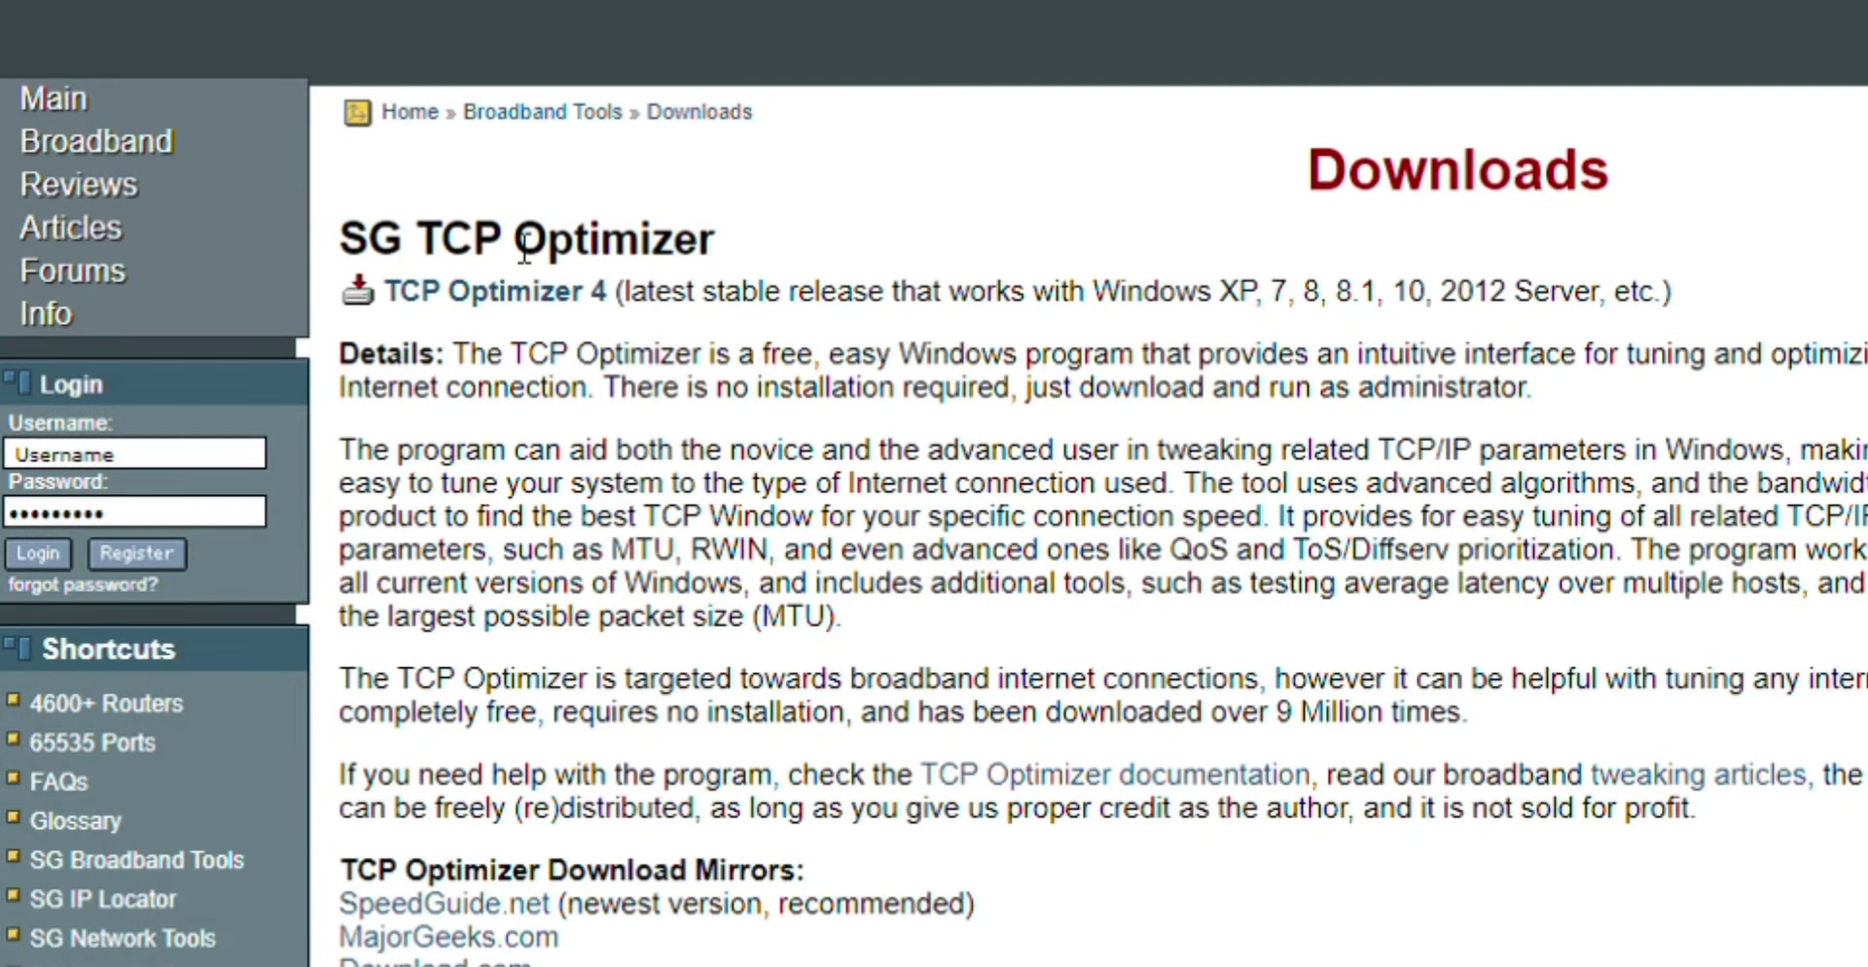
Step: Highlight the SG TCP Optimizer heading on the downloads page, and clear the selection
drag(341, 243, 743, 243)
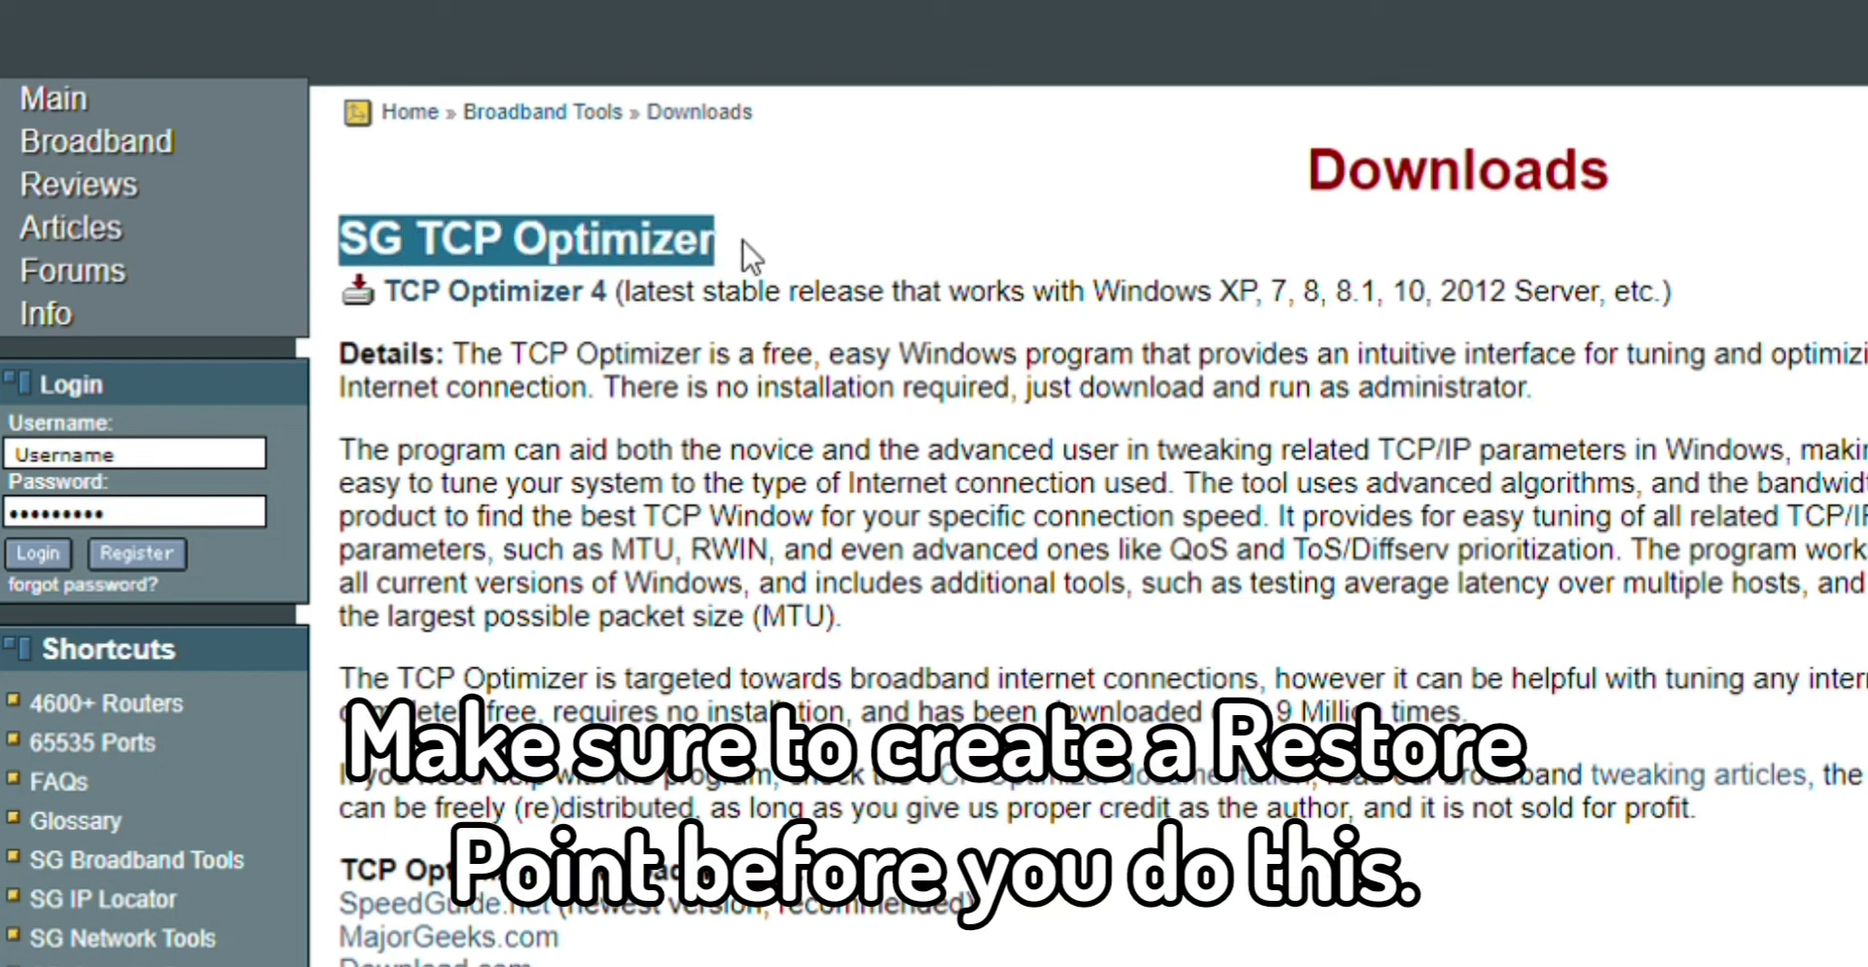
click(993, 237)
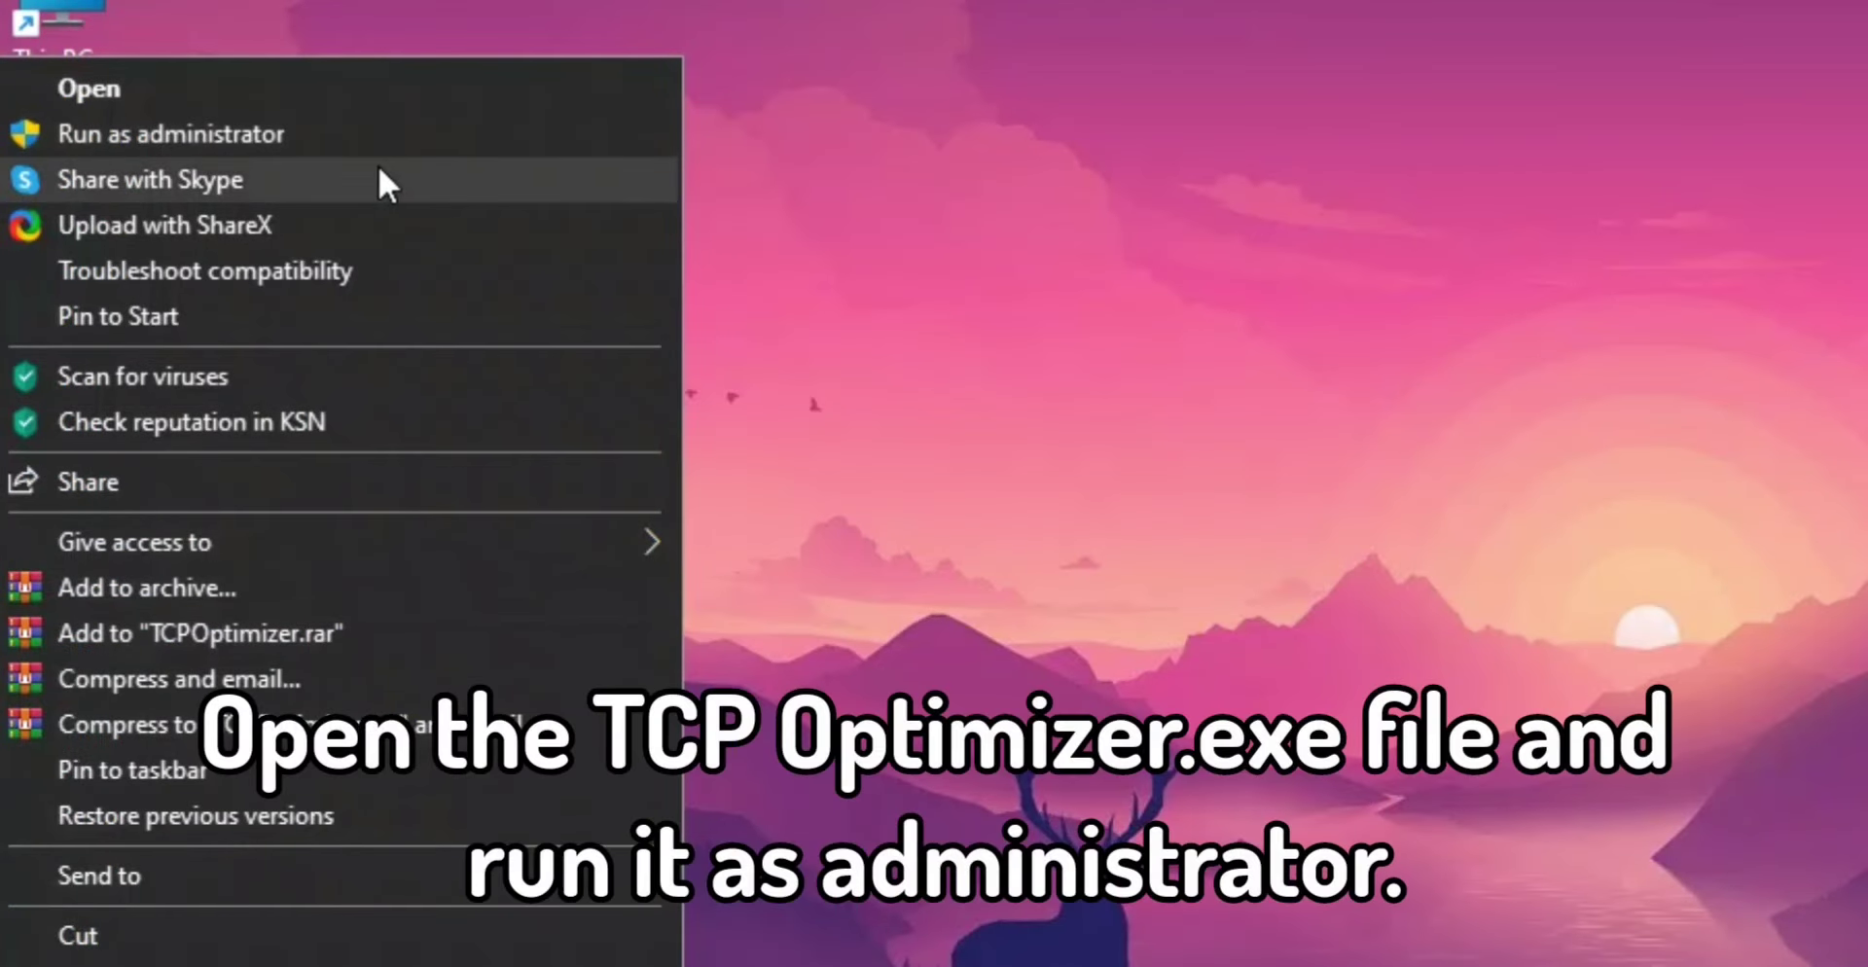
Step: Run TCPOptimizer as administrator and switch to Custom settings with the connection speed set to 100 Mbps
click(321, 156)
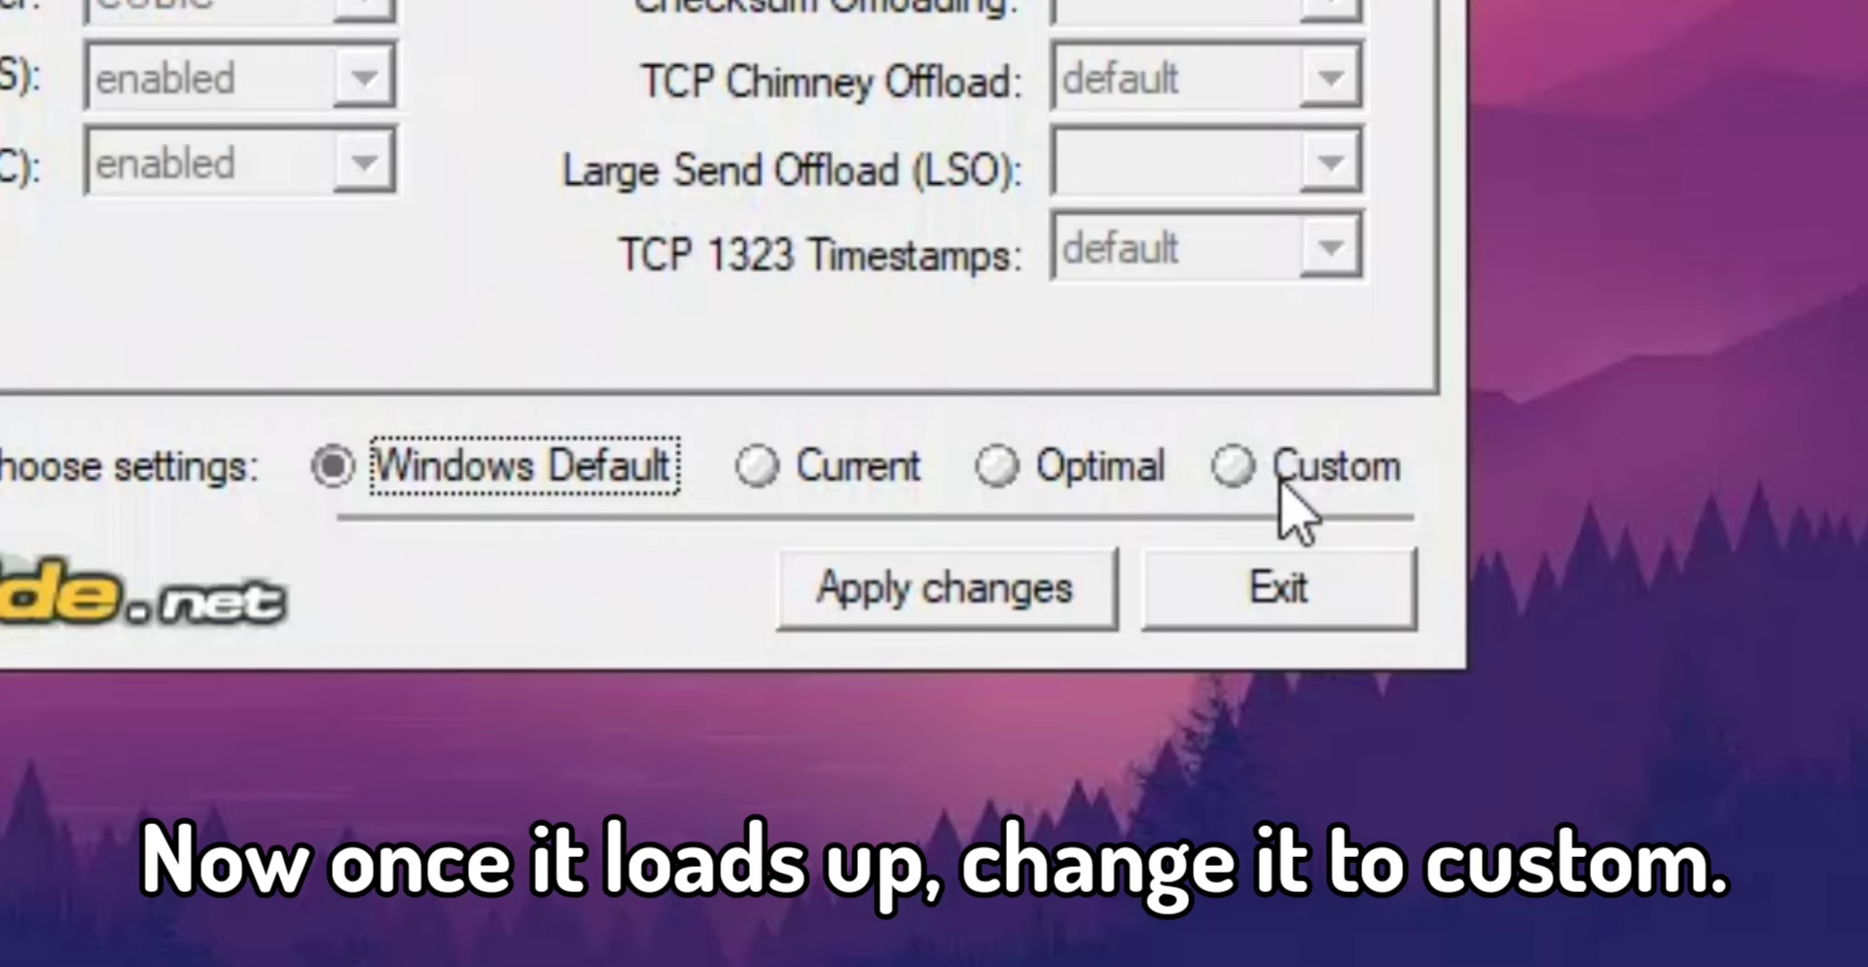
click(1338, 813)
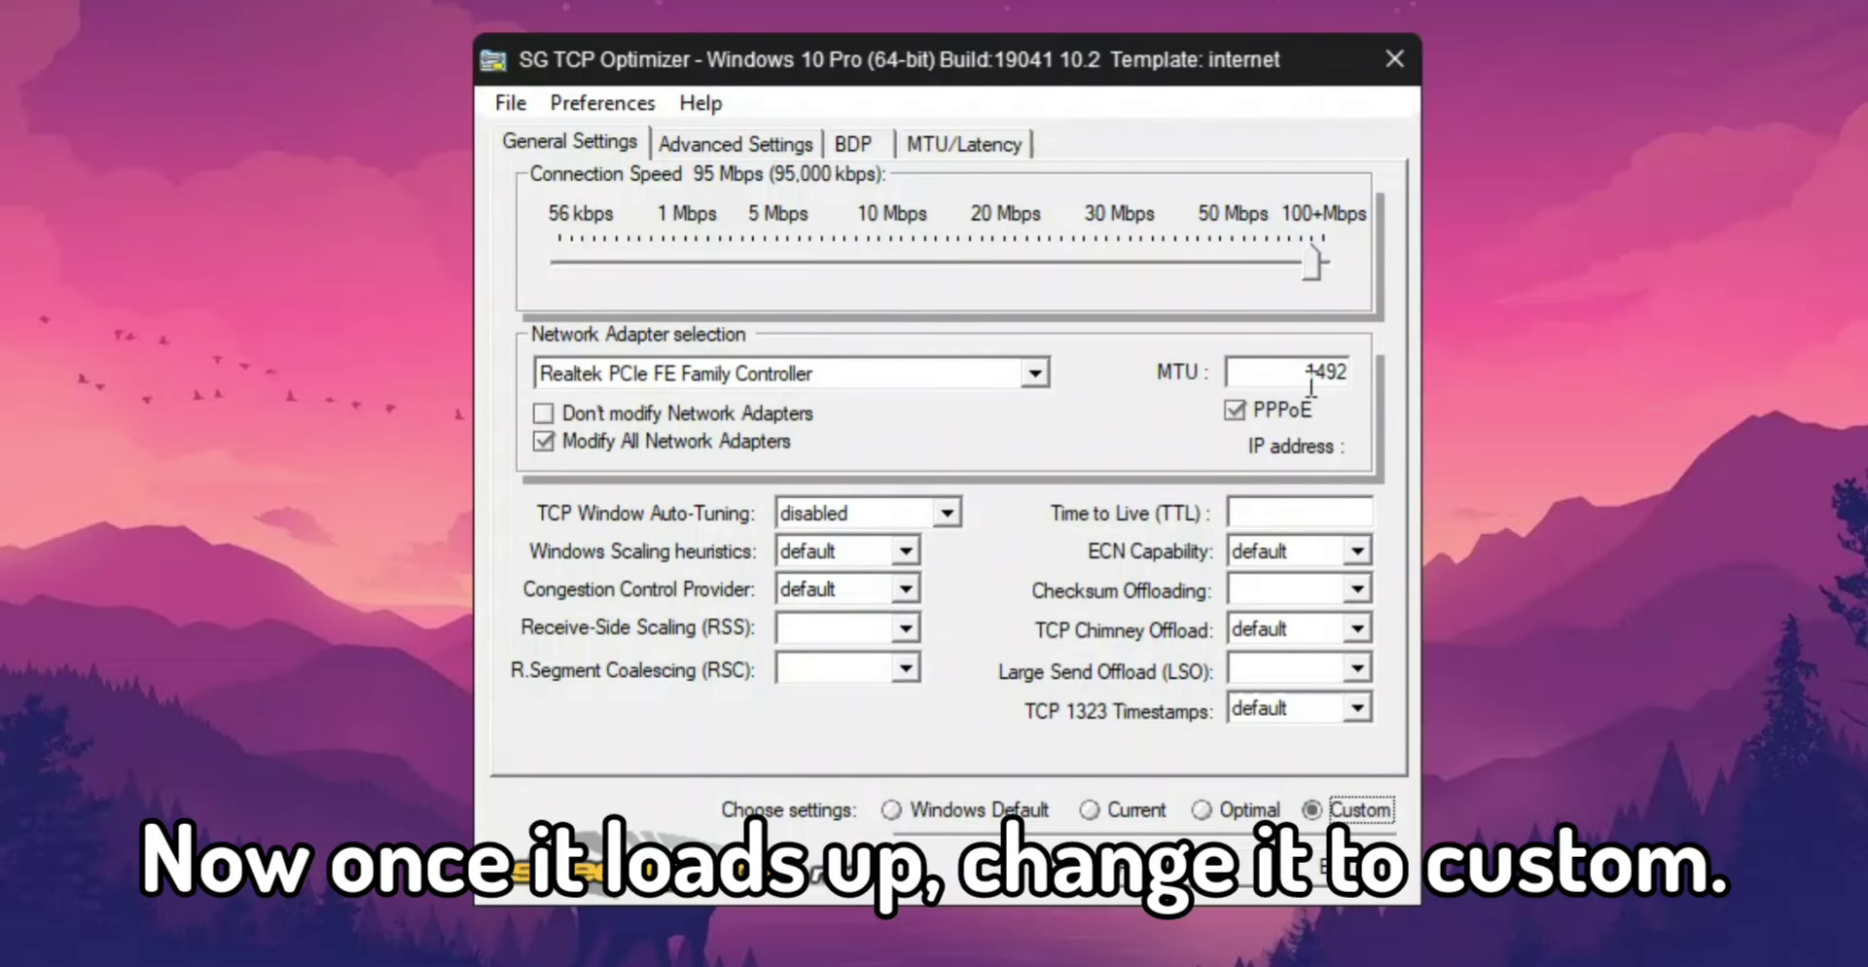
drag(1314, 260, 983, 262)
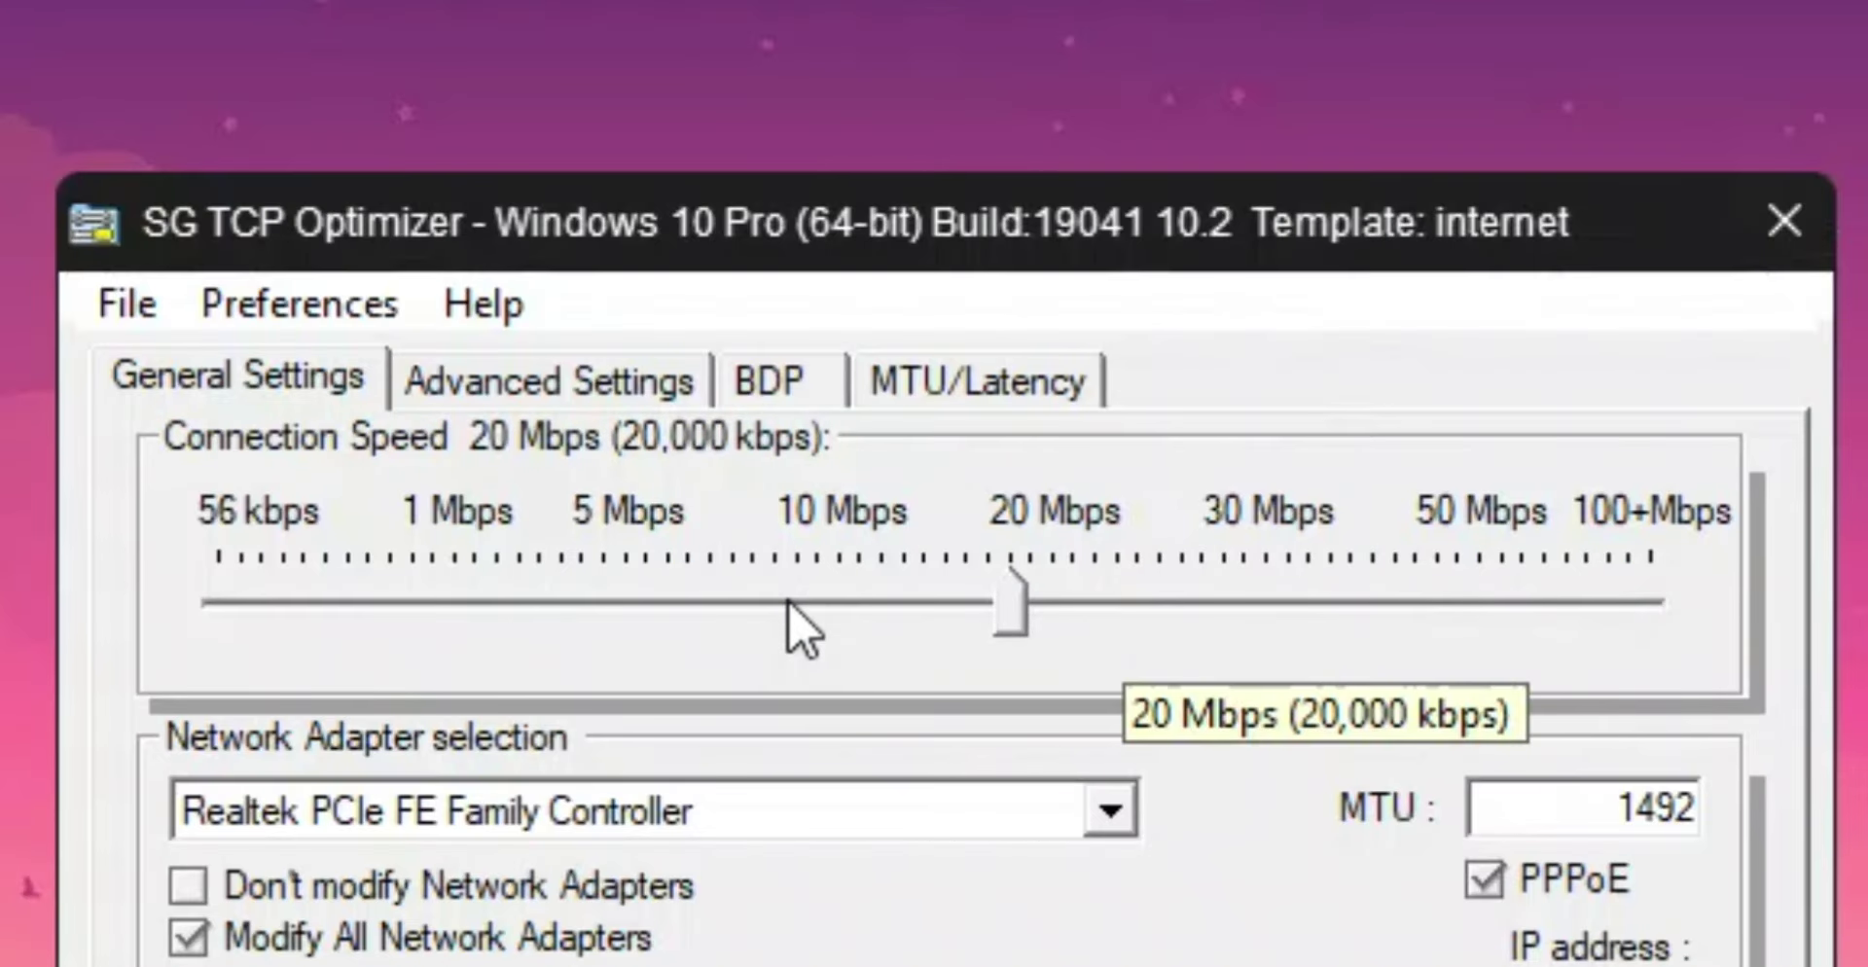
drag(788, 600, 1707, 698)
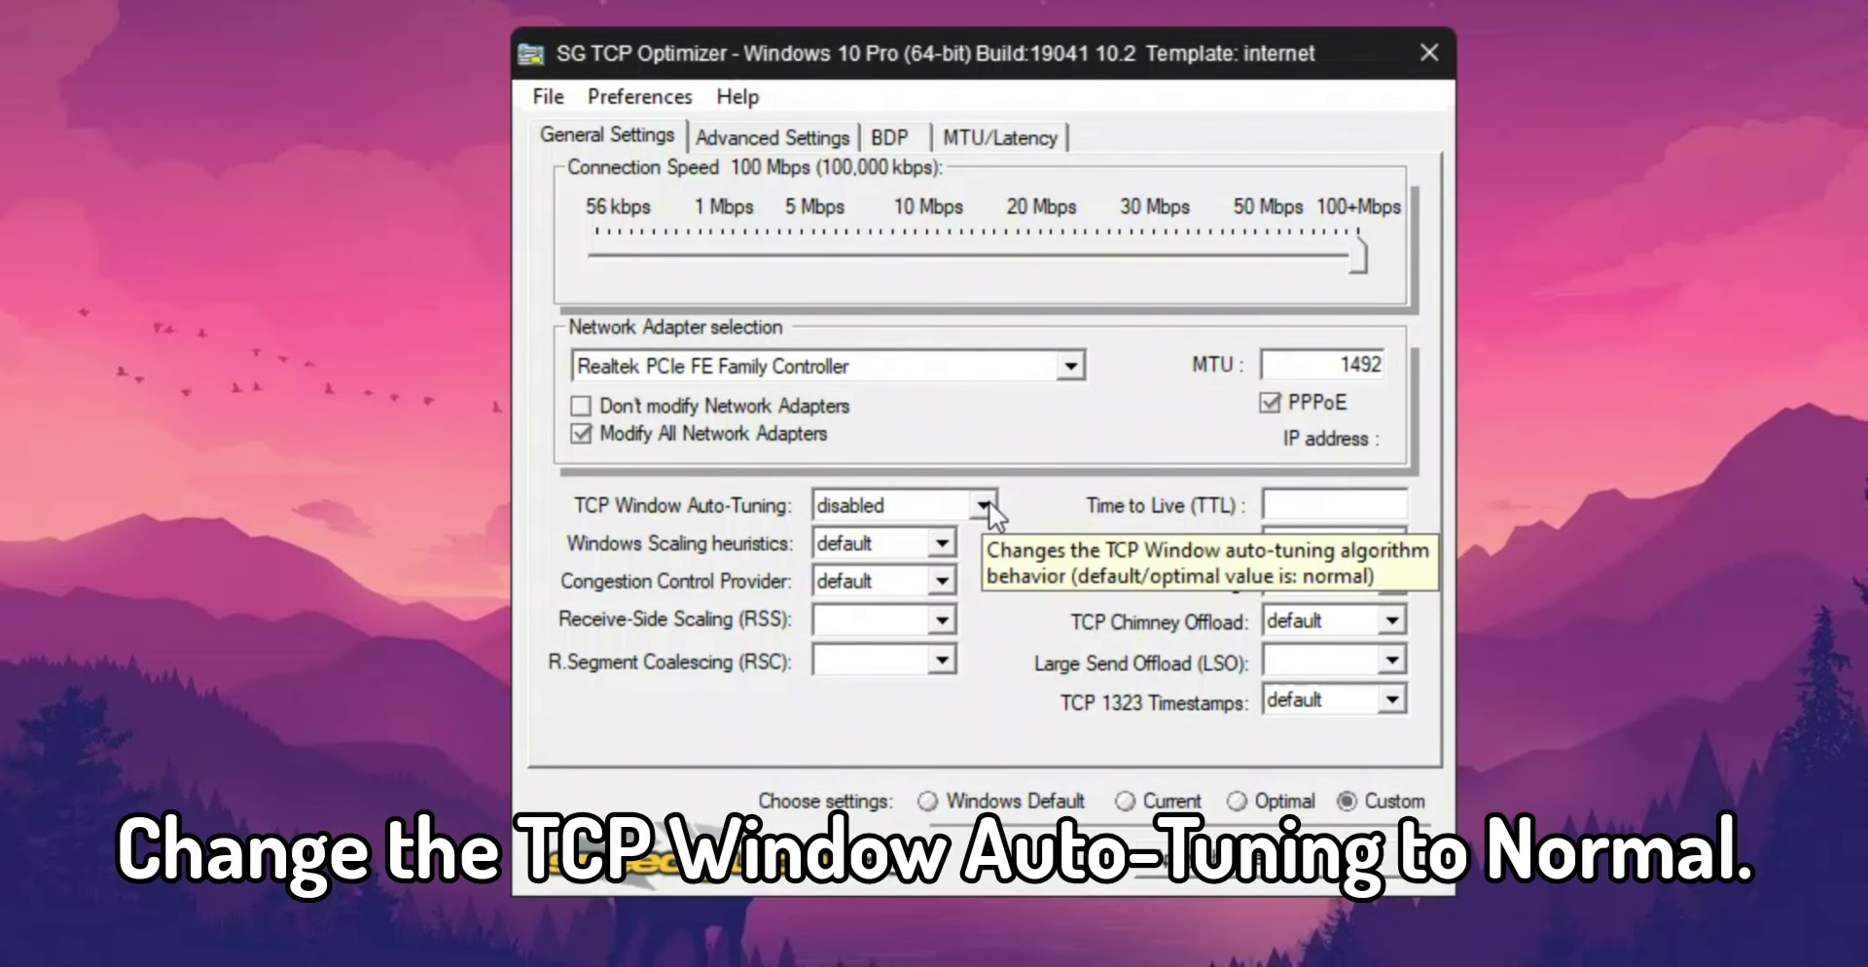
Step: Set TCP Window Auto-Tuning to normal, Windows Scaling heuristics to disabled, and Congestion Control Provider to ctcp
click(953, 508)
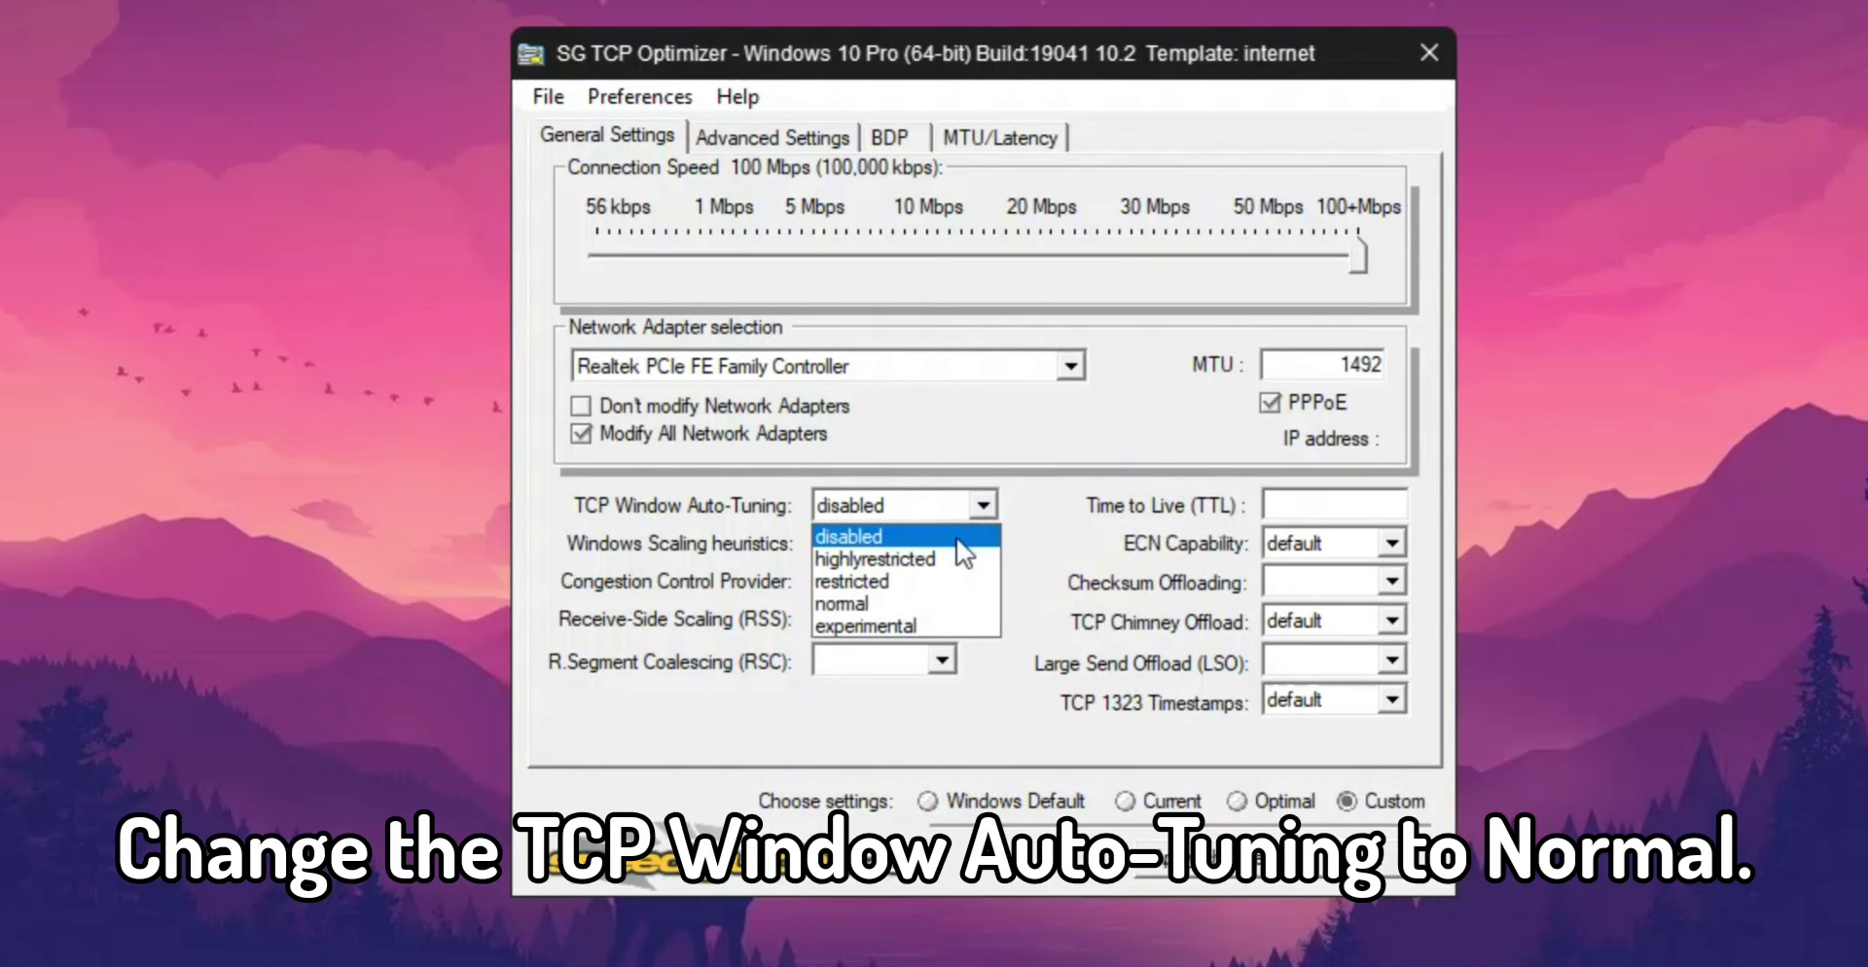
click(926, 602)
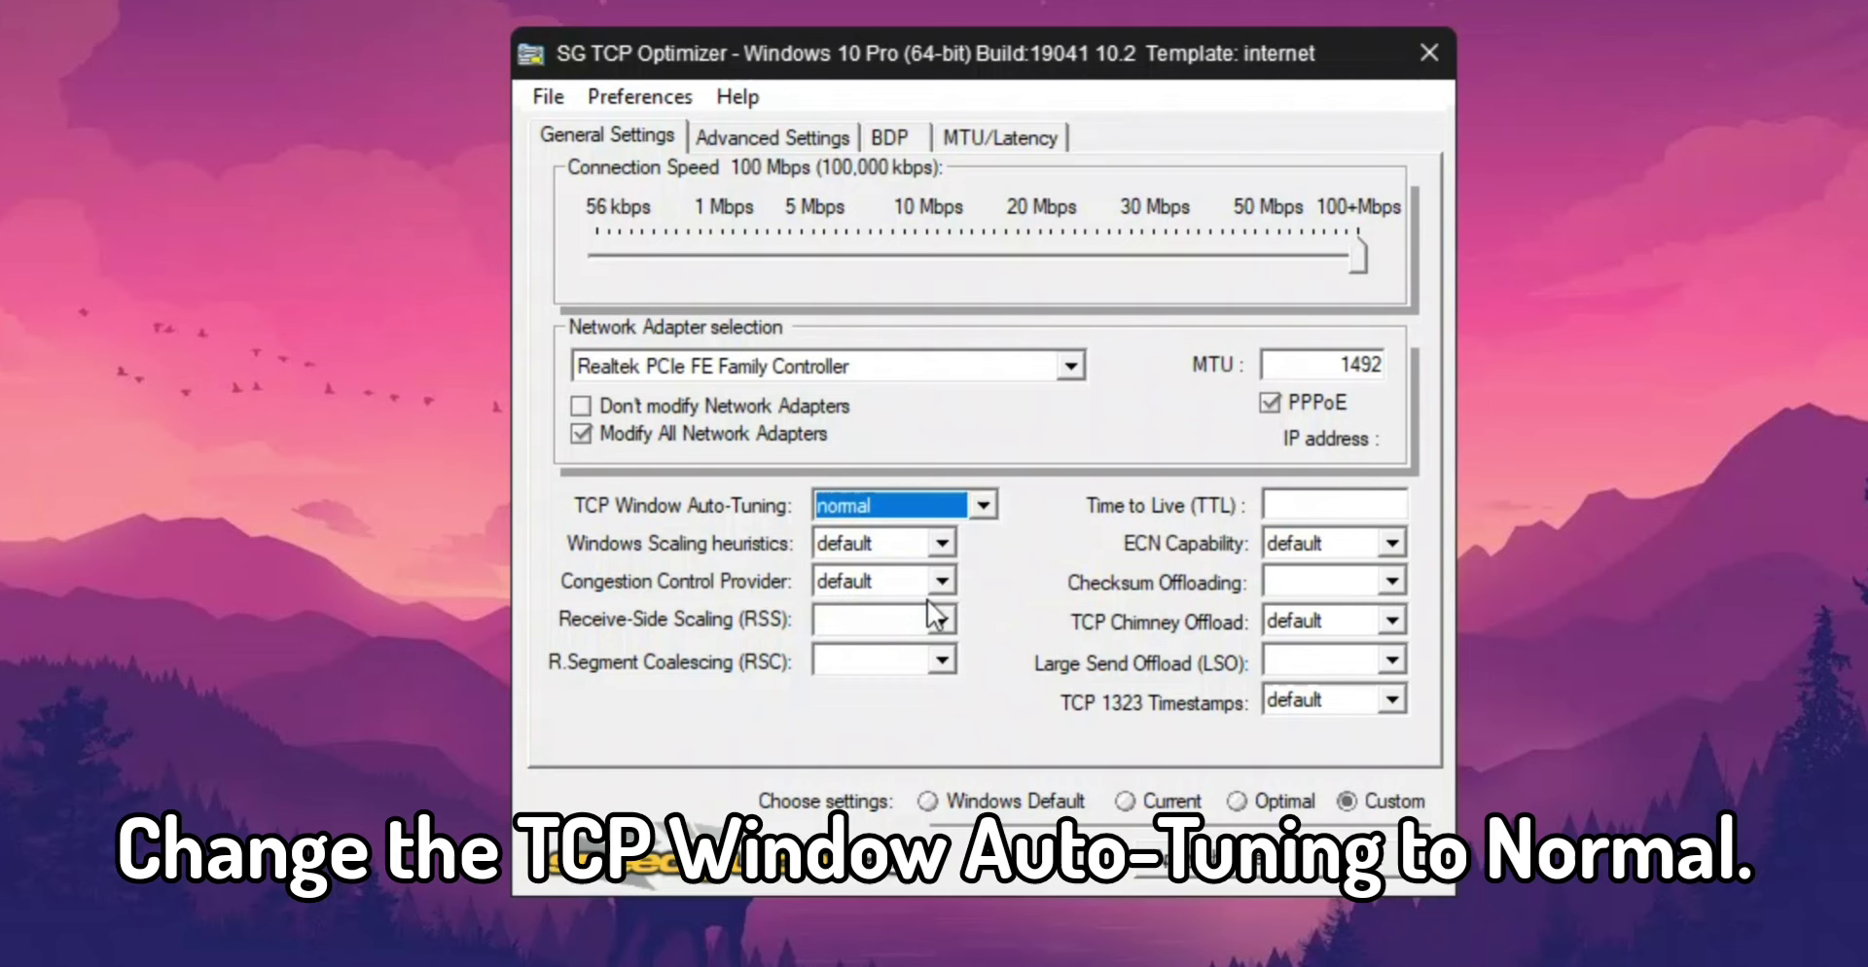
click(944, 546)
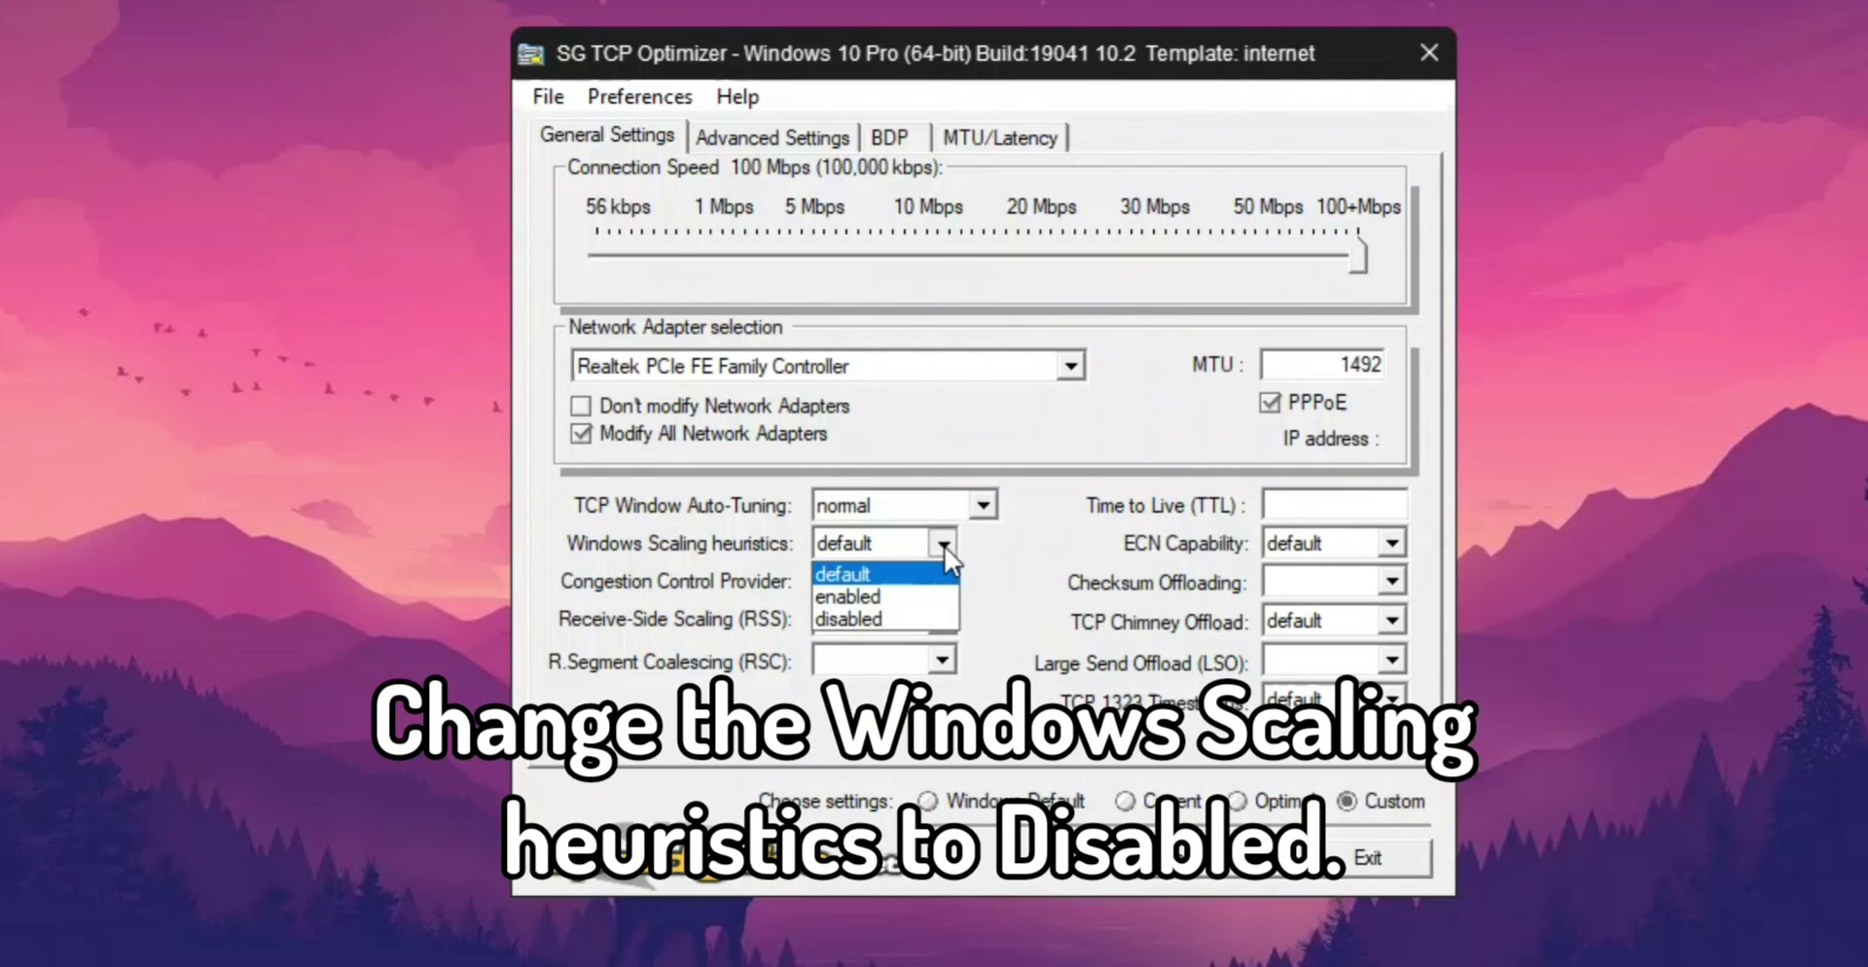
click(889, 619)
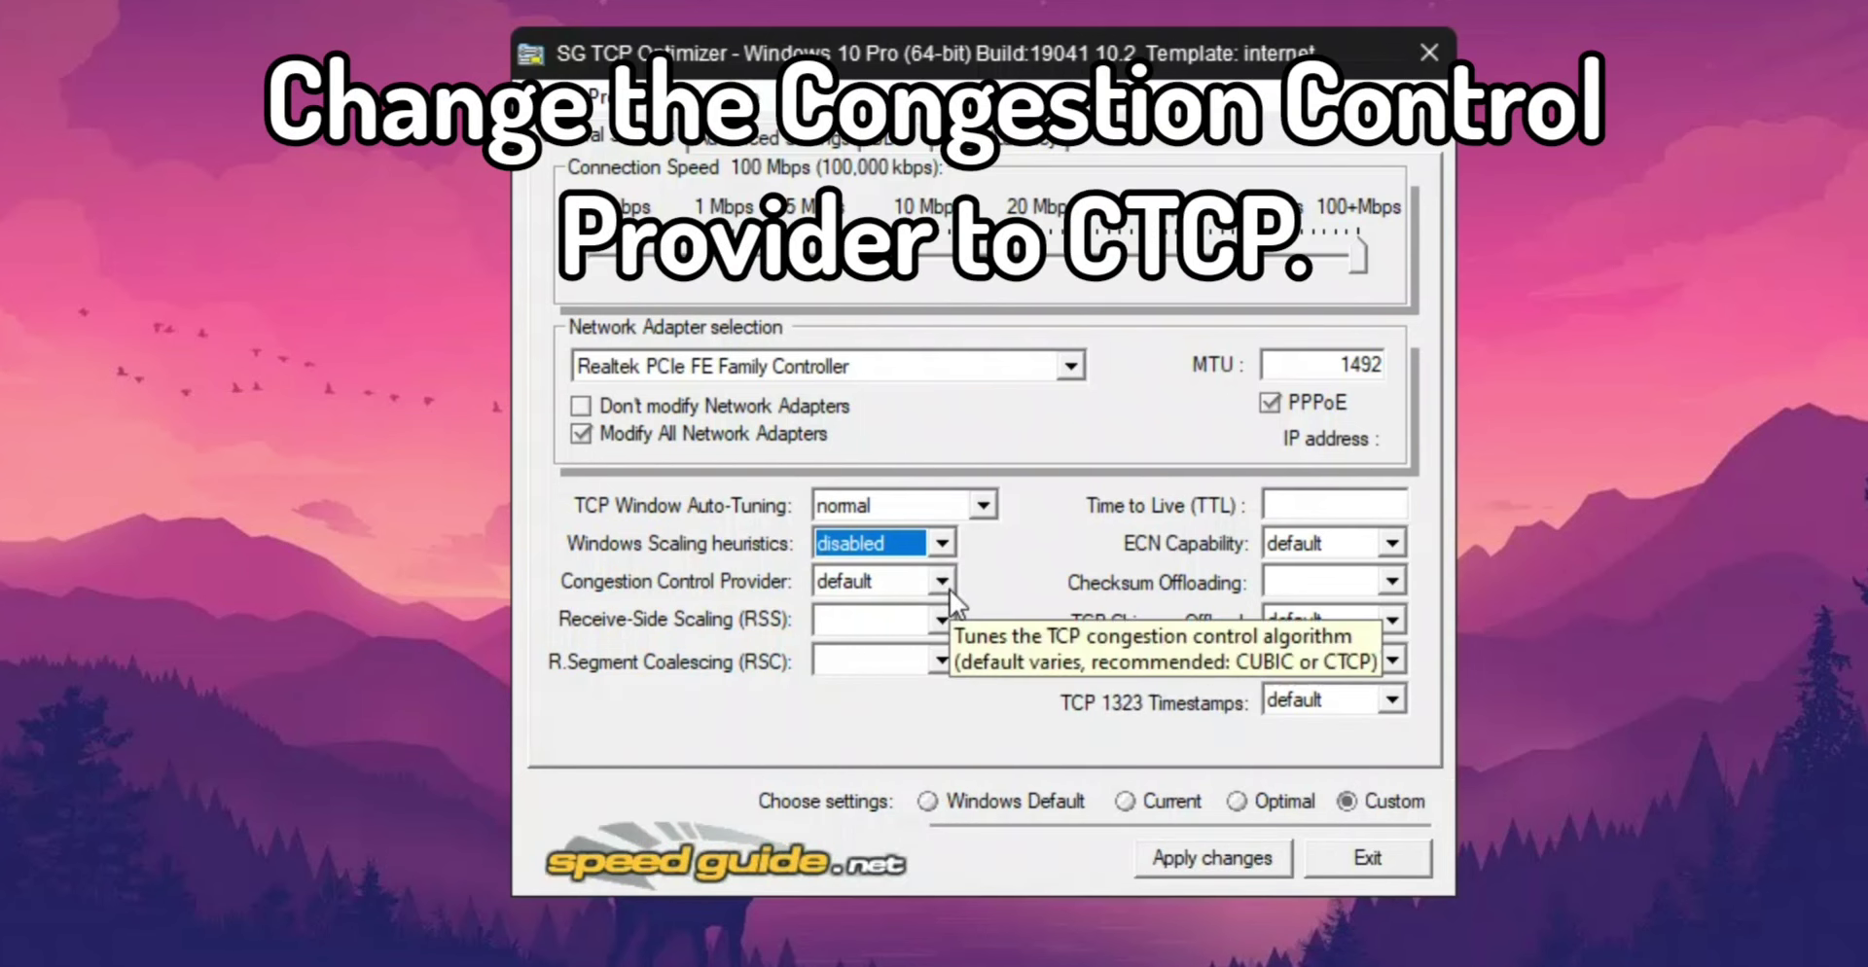
click(942, 582)
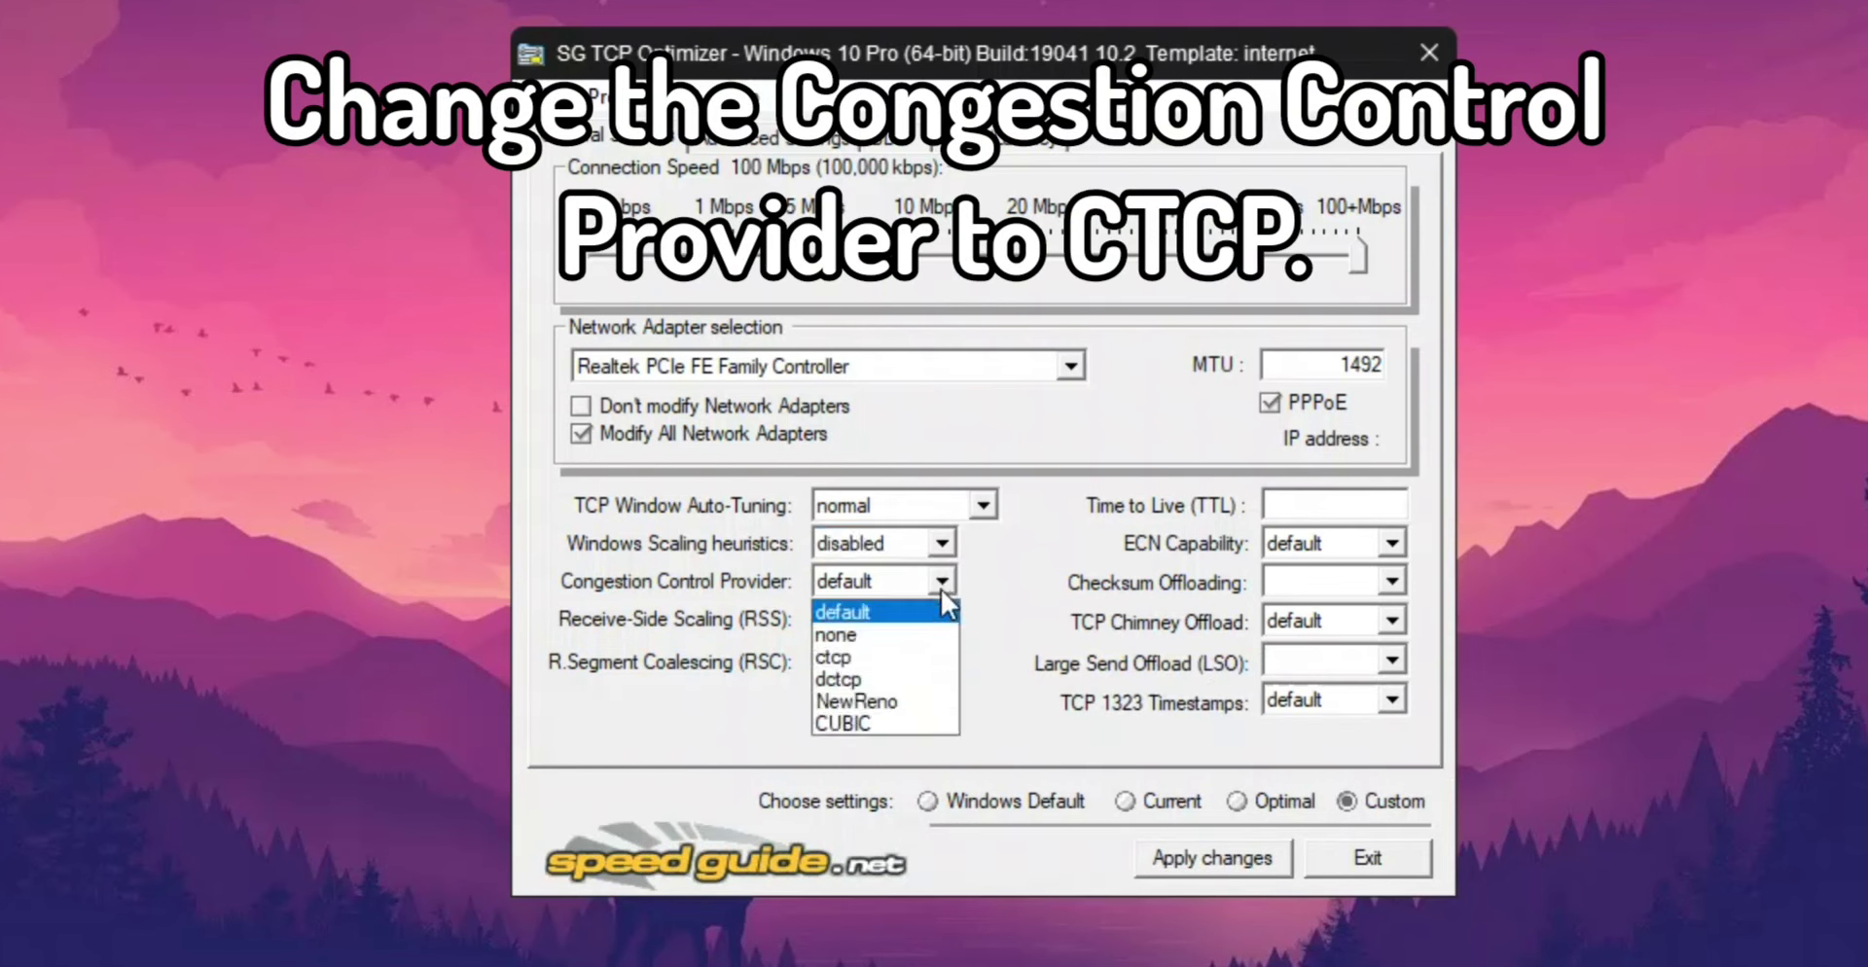
click(897, 657)
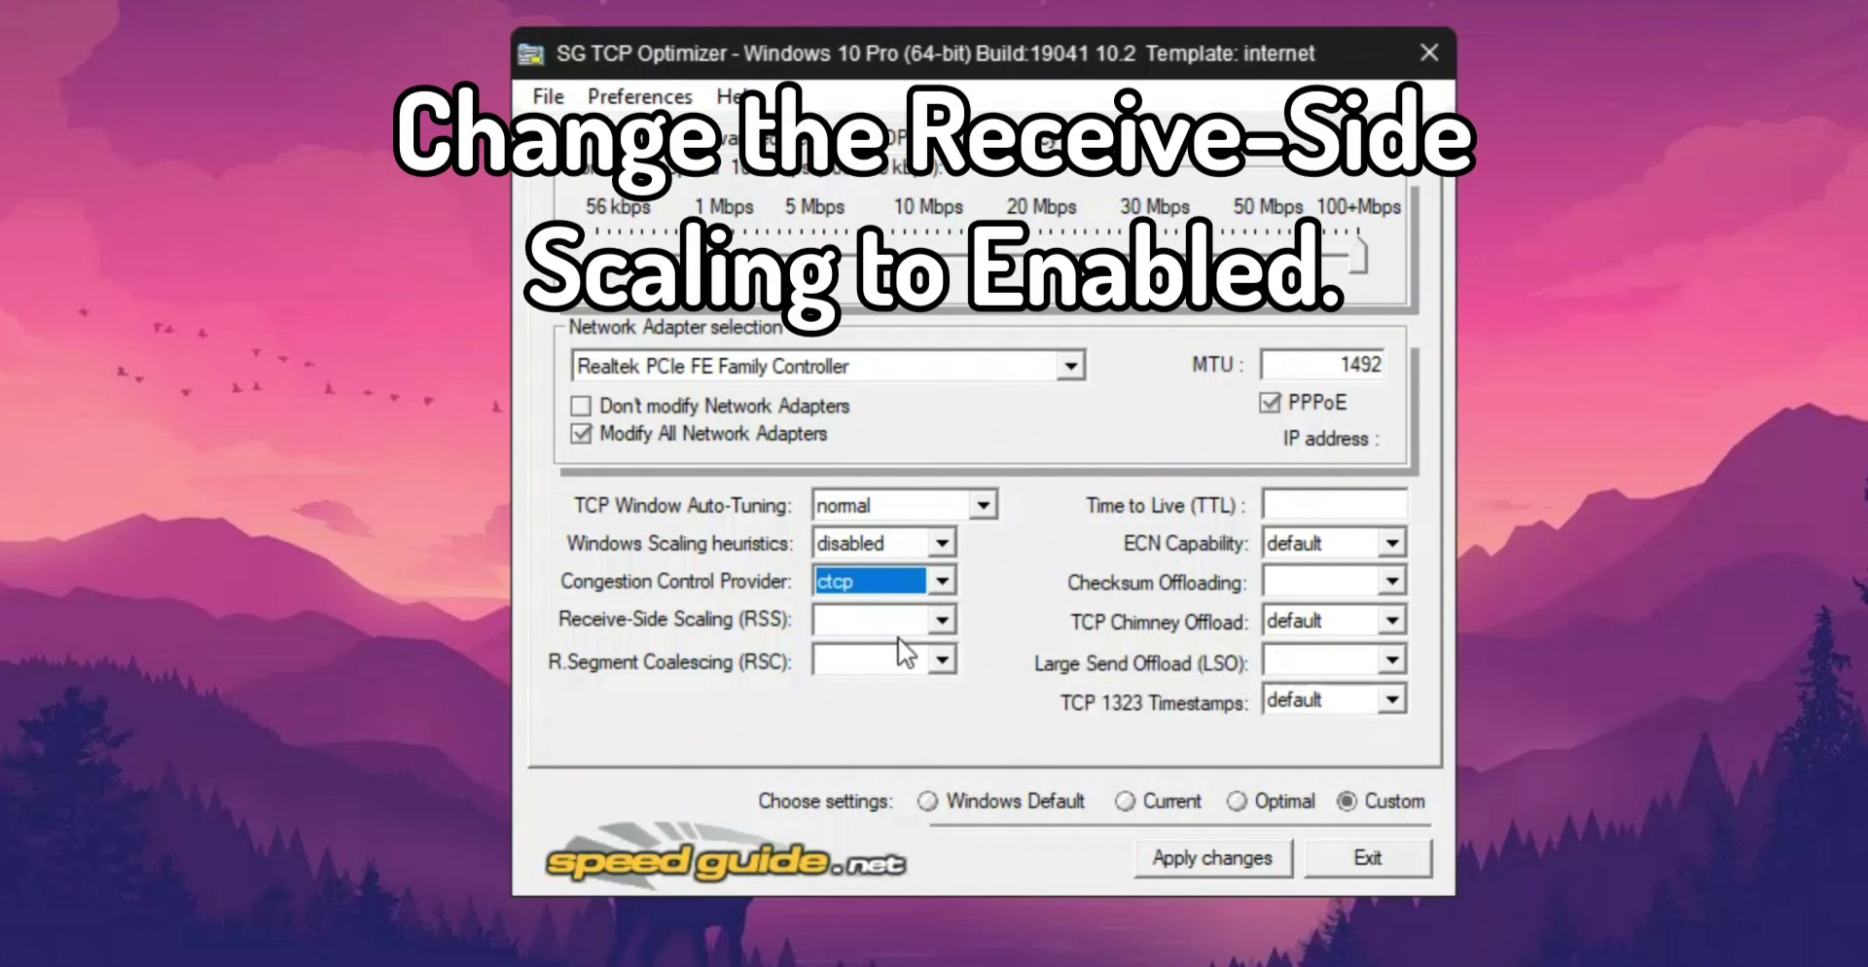
Step: Set both Receive-Side Scaling (RSS) and R.Segment Coalescing (RSC) to enabled
click(942, 621)
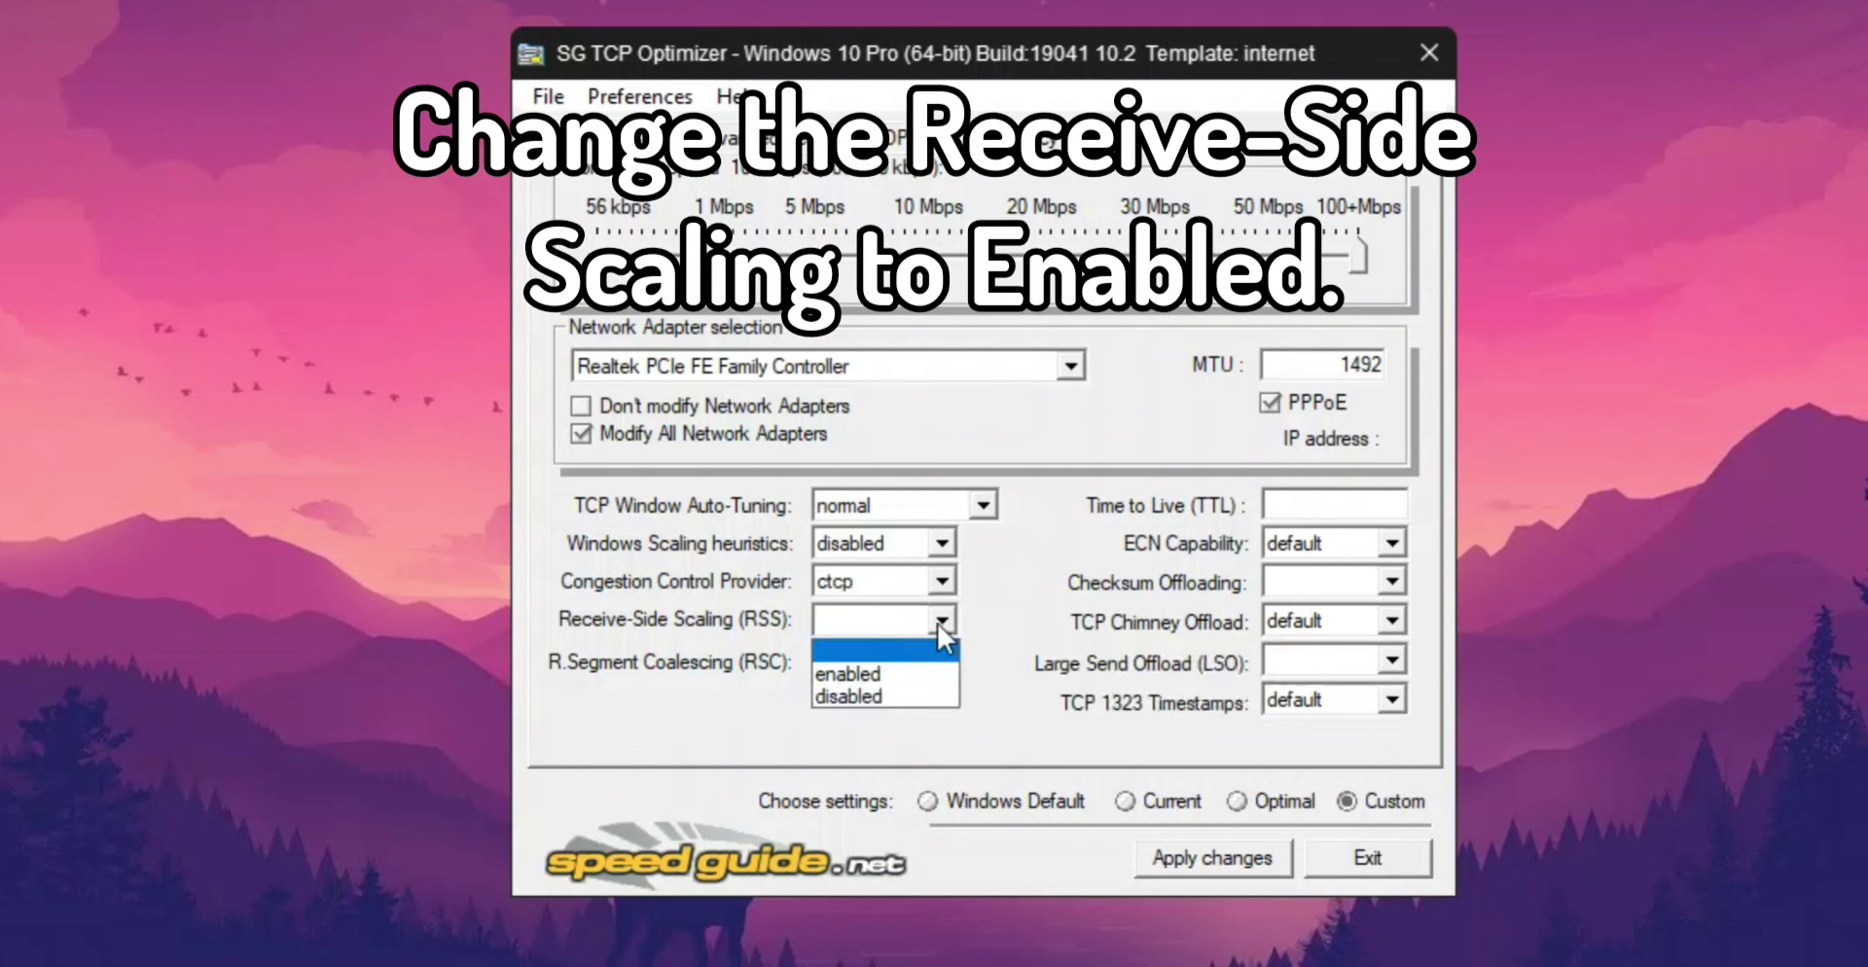
click(889, 671)
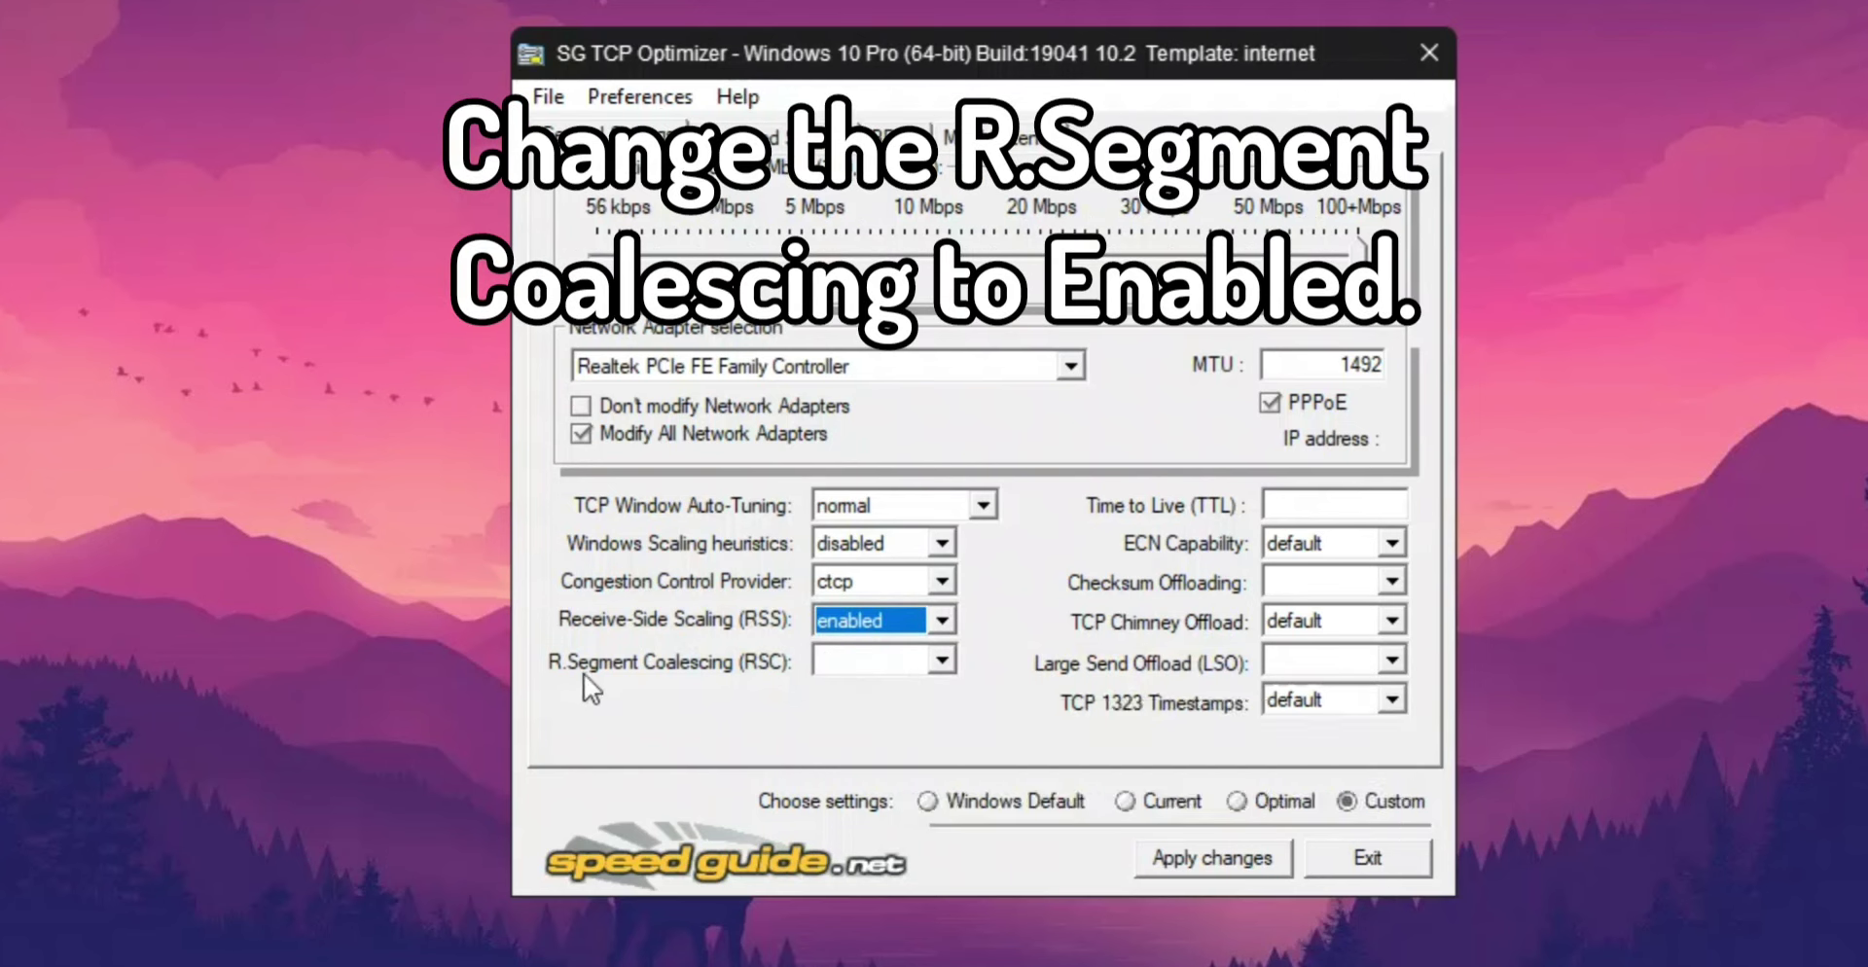
click(943, 662)
click(906, 708)
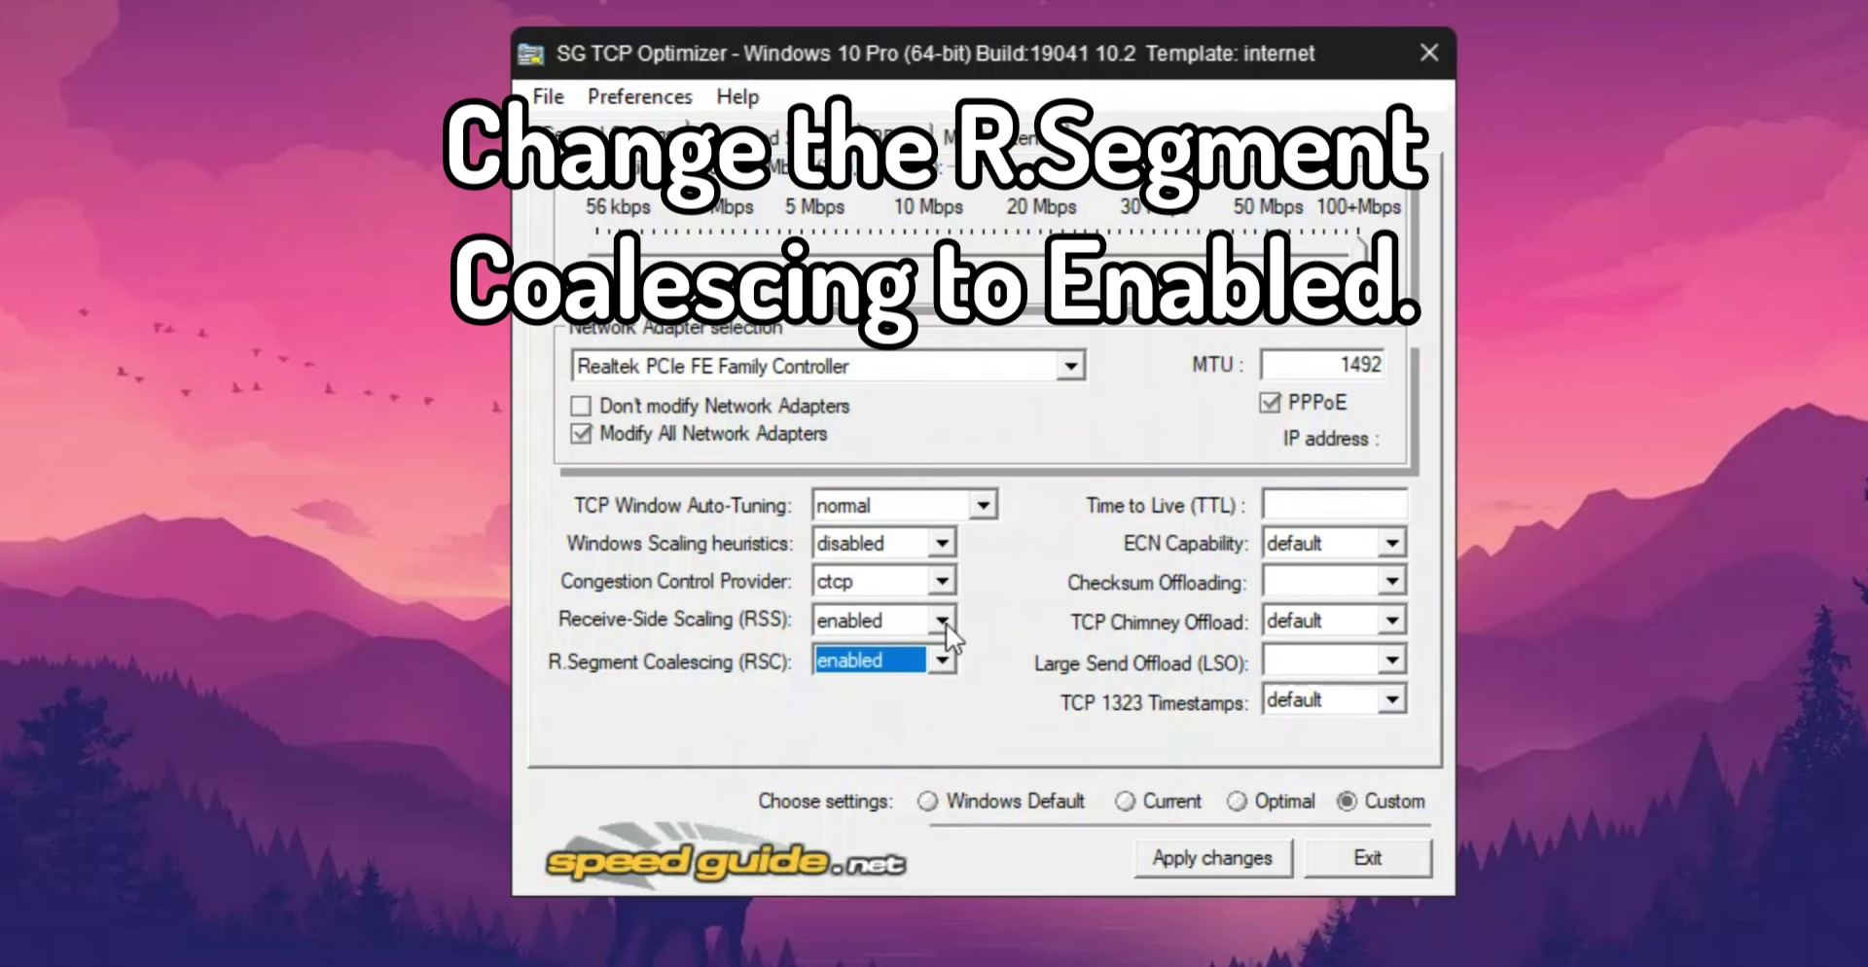
Step: Set Time to Live (TTL) to 64 and ECN Capability to disabled
click(1304, 504)
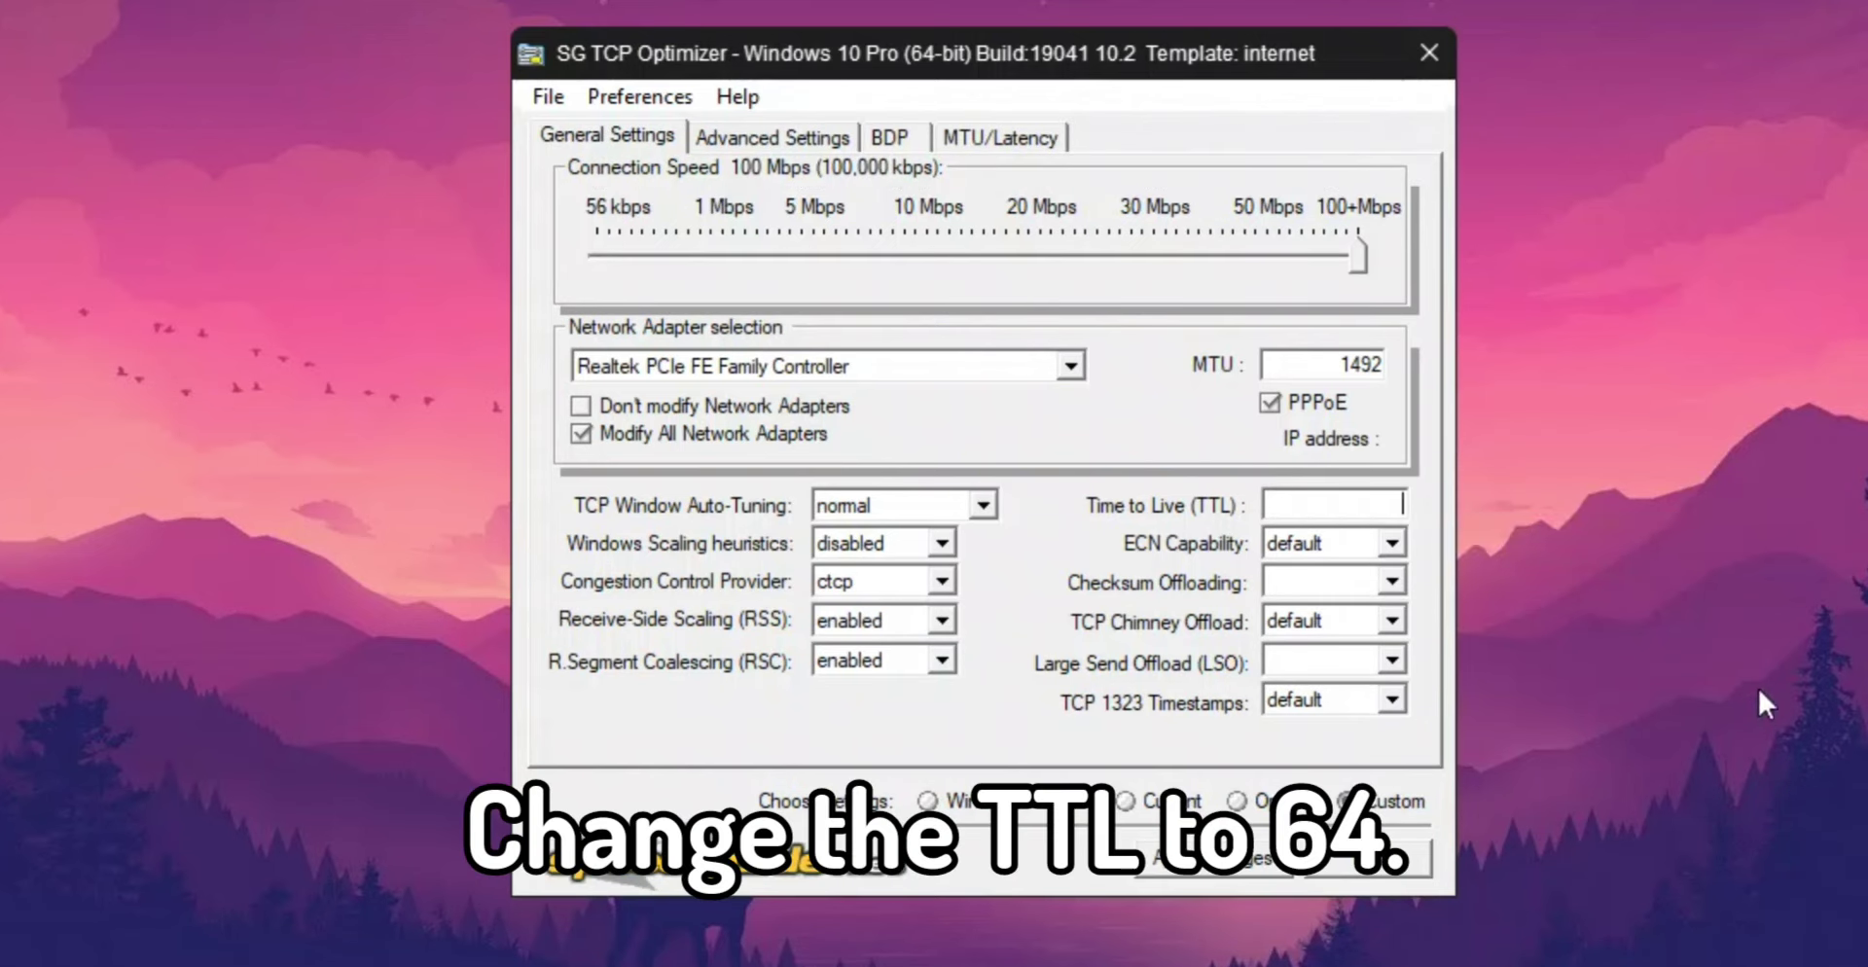
text(64)
click(1391, 545)
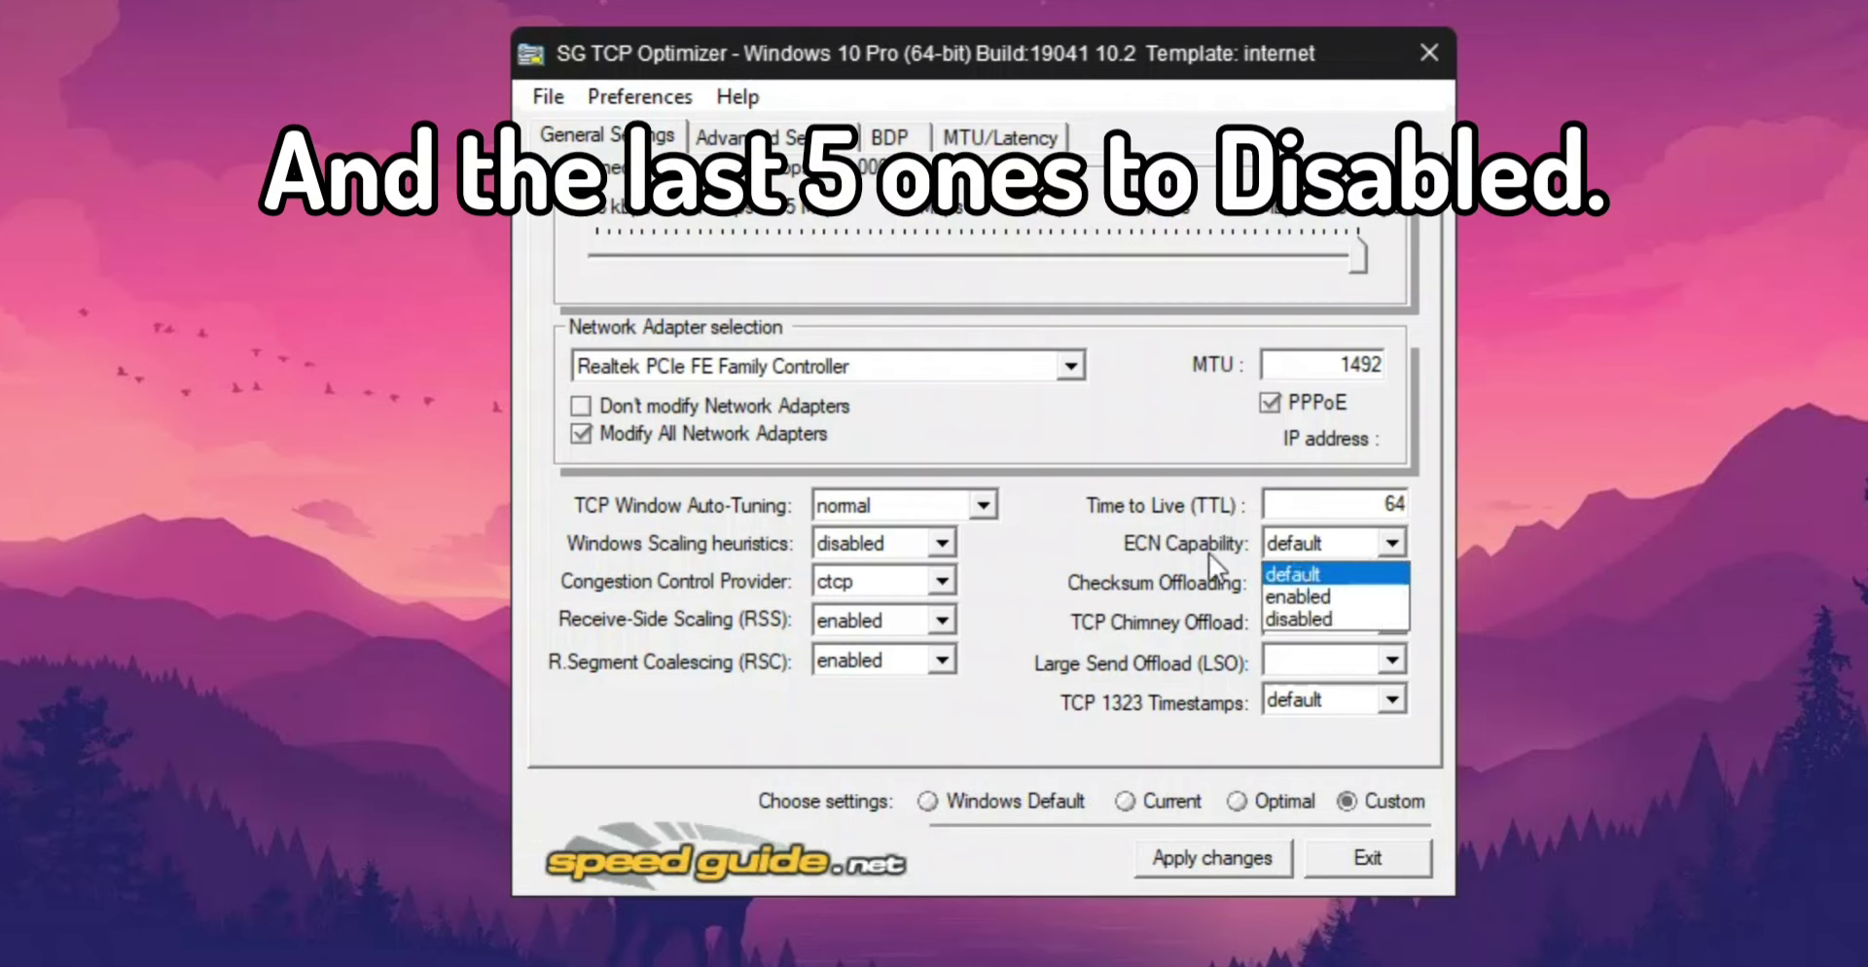
click(1298, 621)
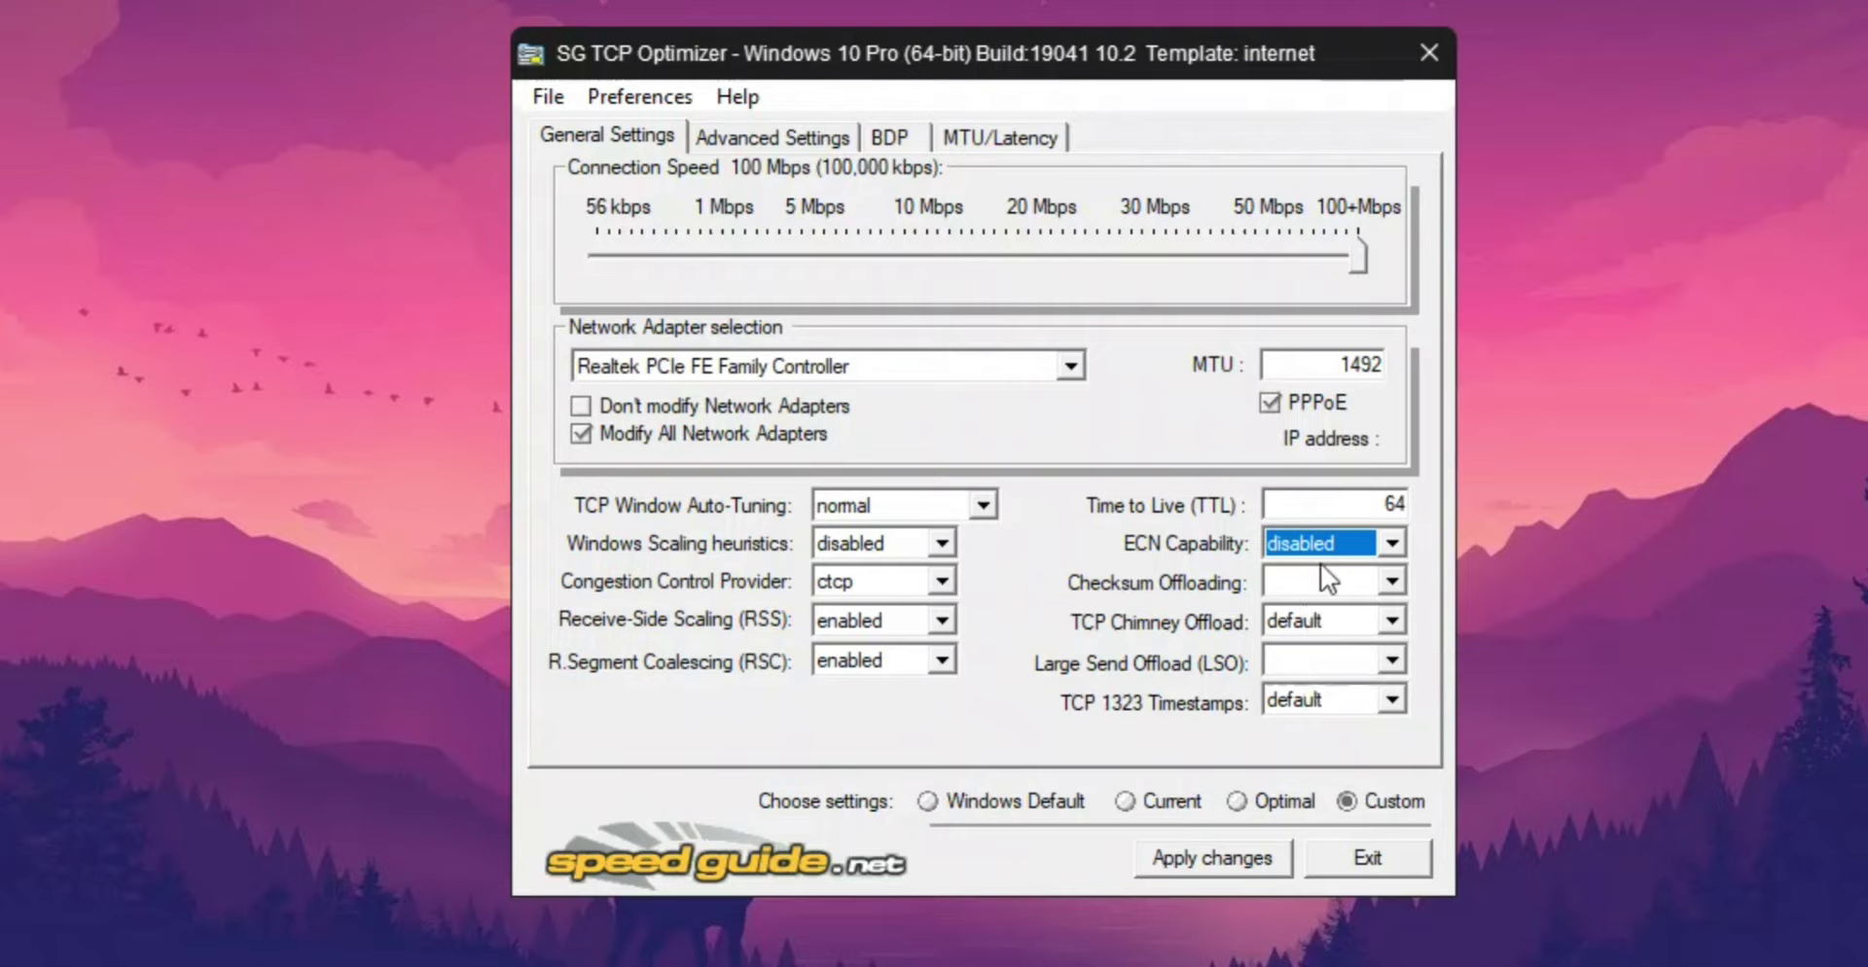
Step: Set Checksum Offloading, TCP Chimney Offload, Large Send Offload (LSO) and TCP 1323 Timestamps to disabled
click(1384, 580)
click(1335, 660)
click(1391, 621)
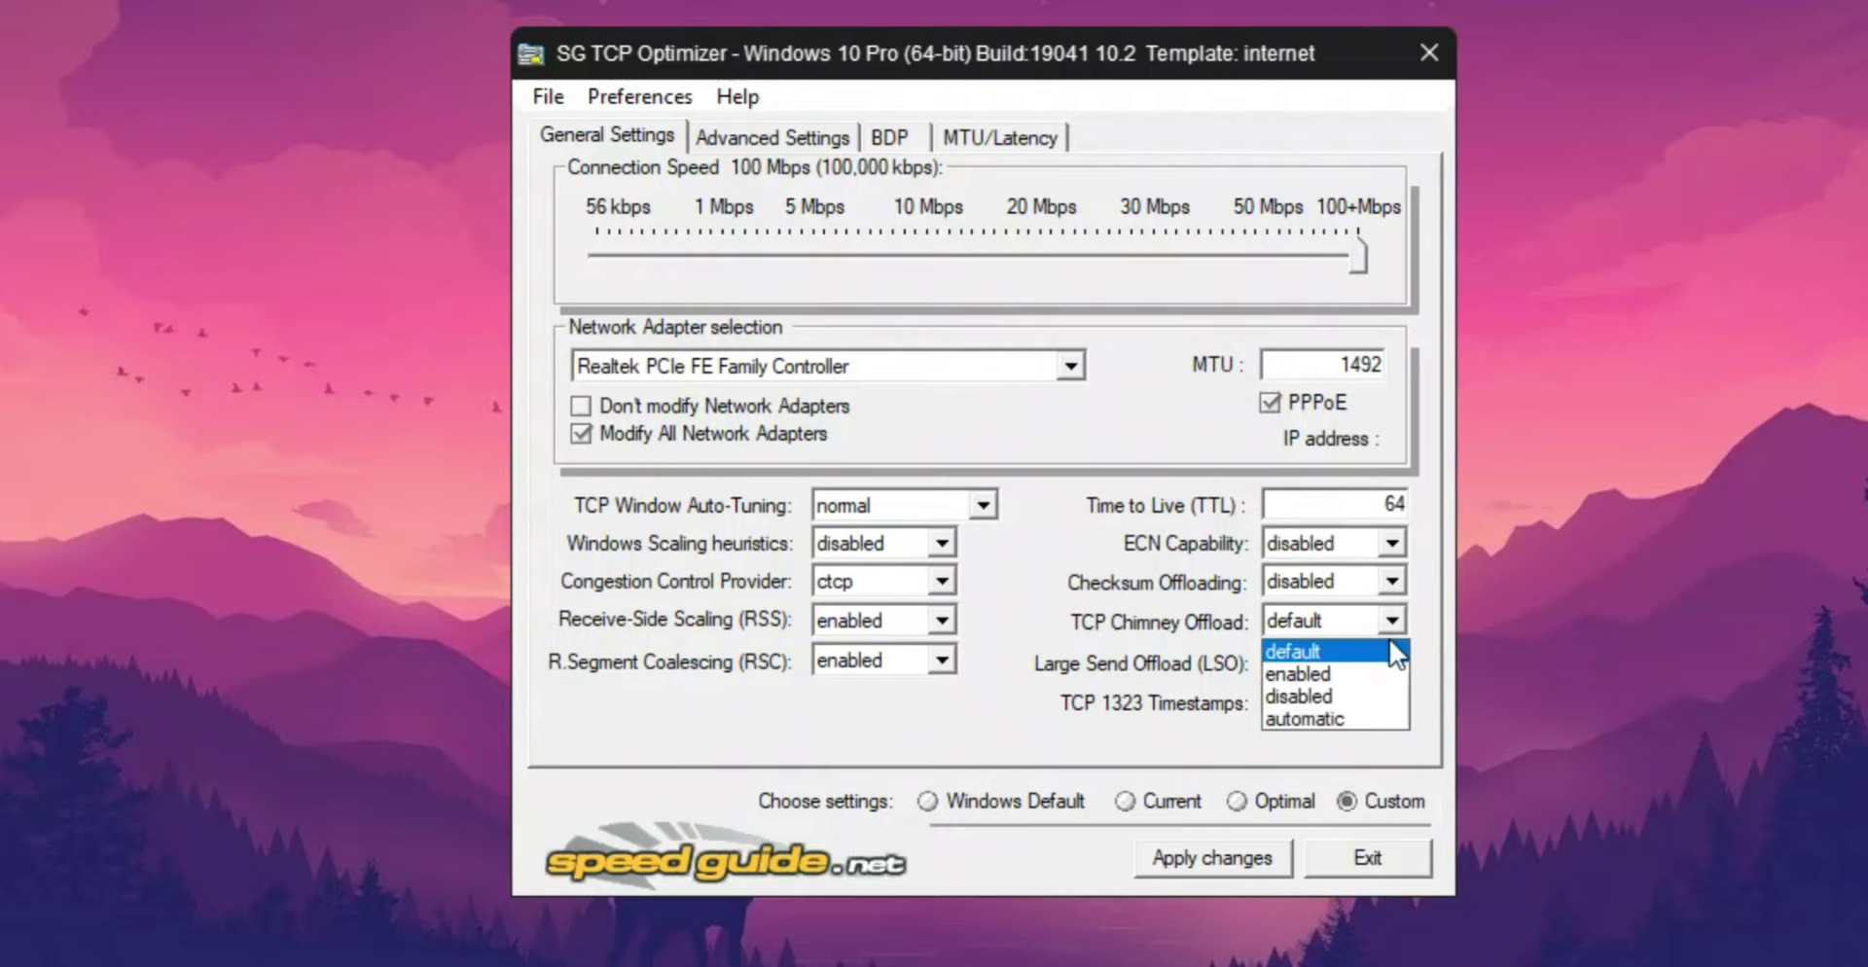
click(1352, 696)
click(1392, 661)
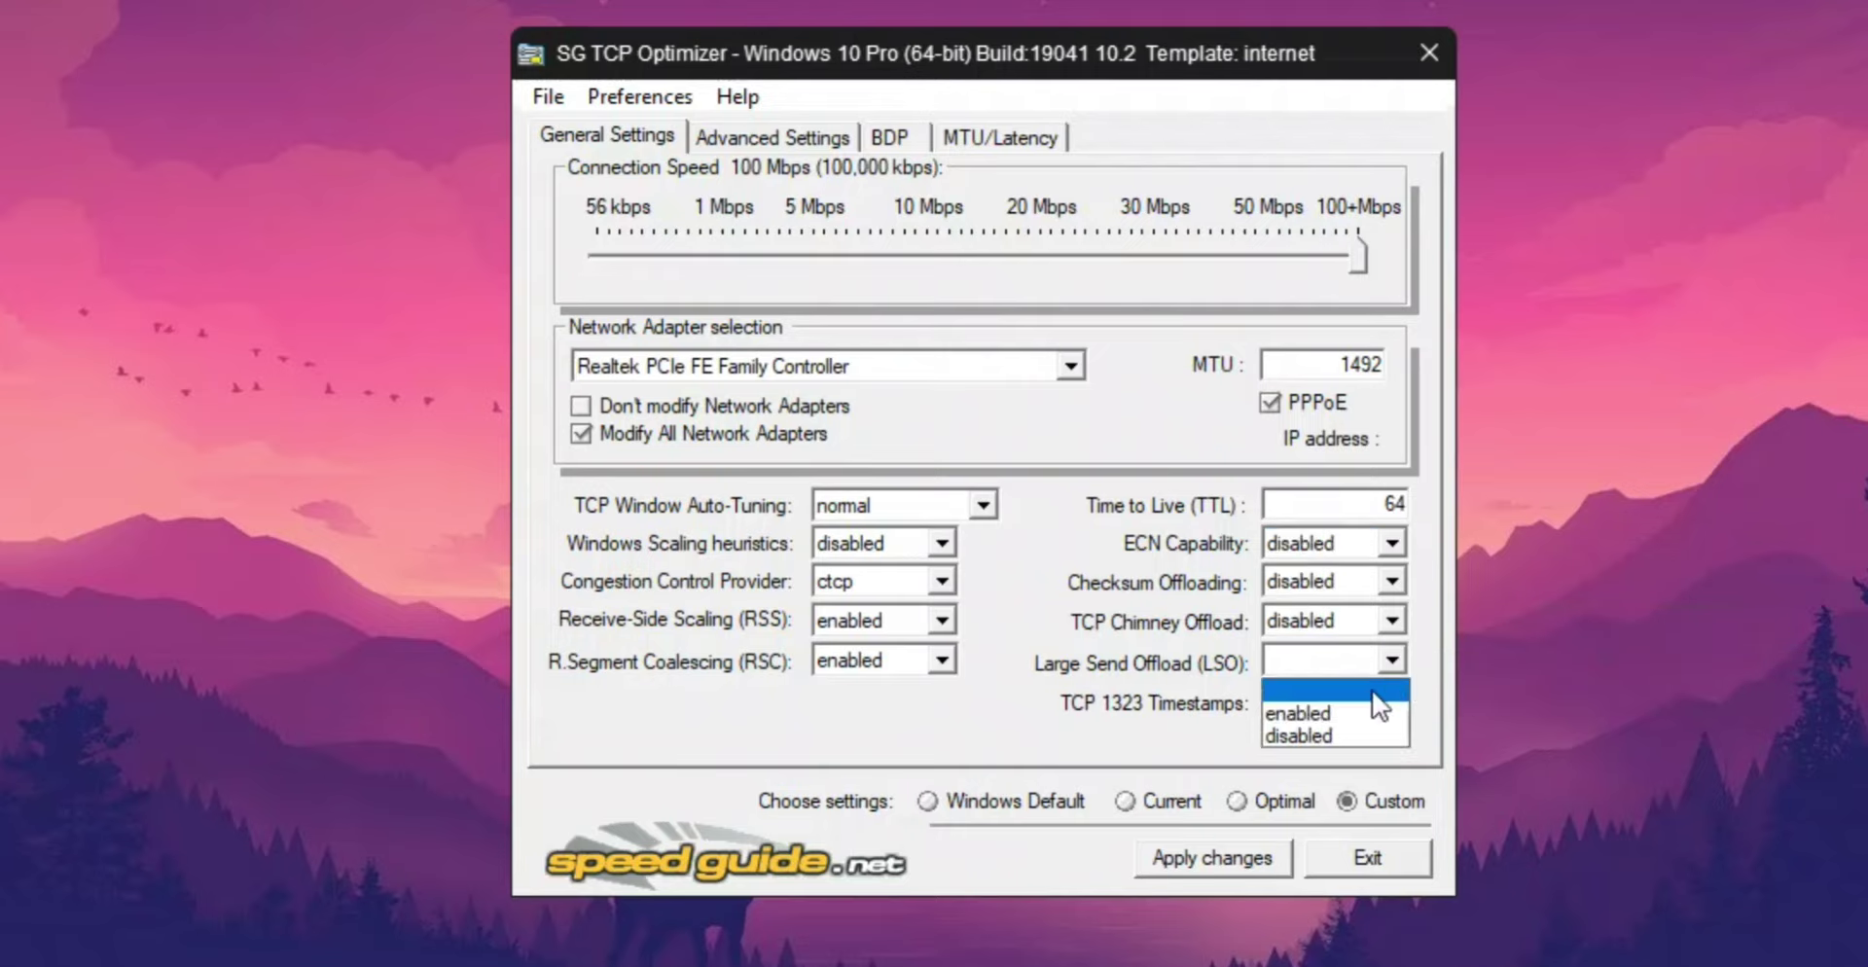
click(1358, 735)
click(1392, 701)
click(1334, 774)
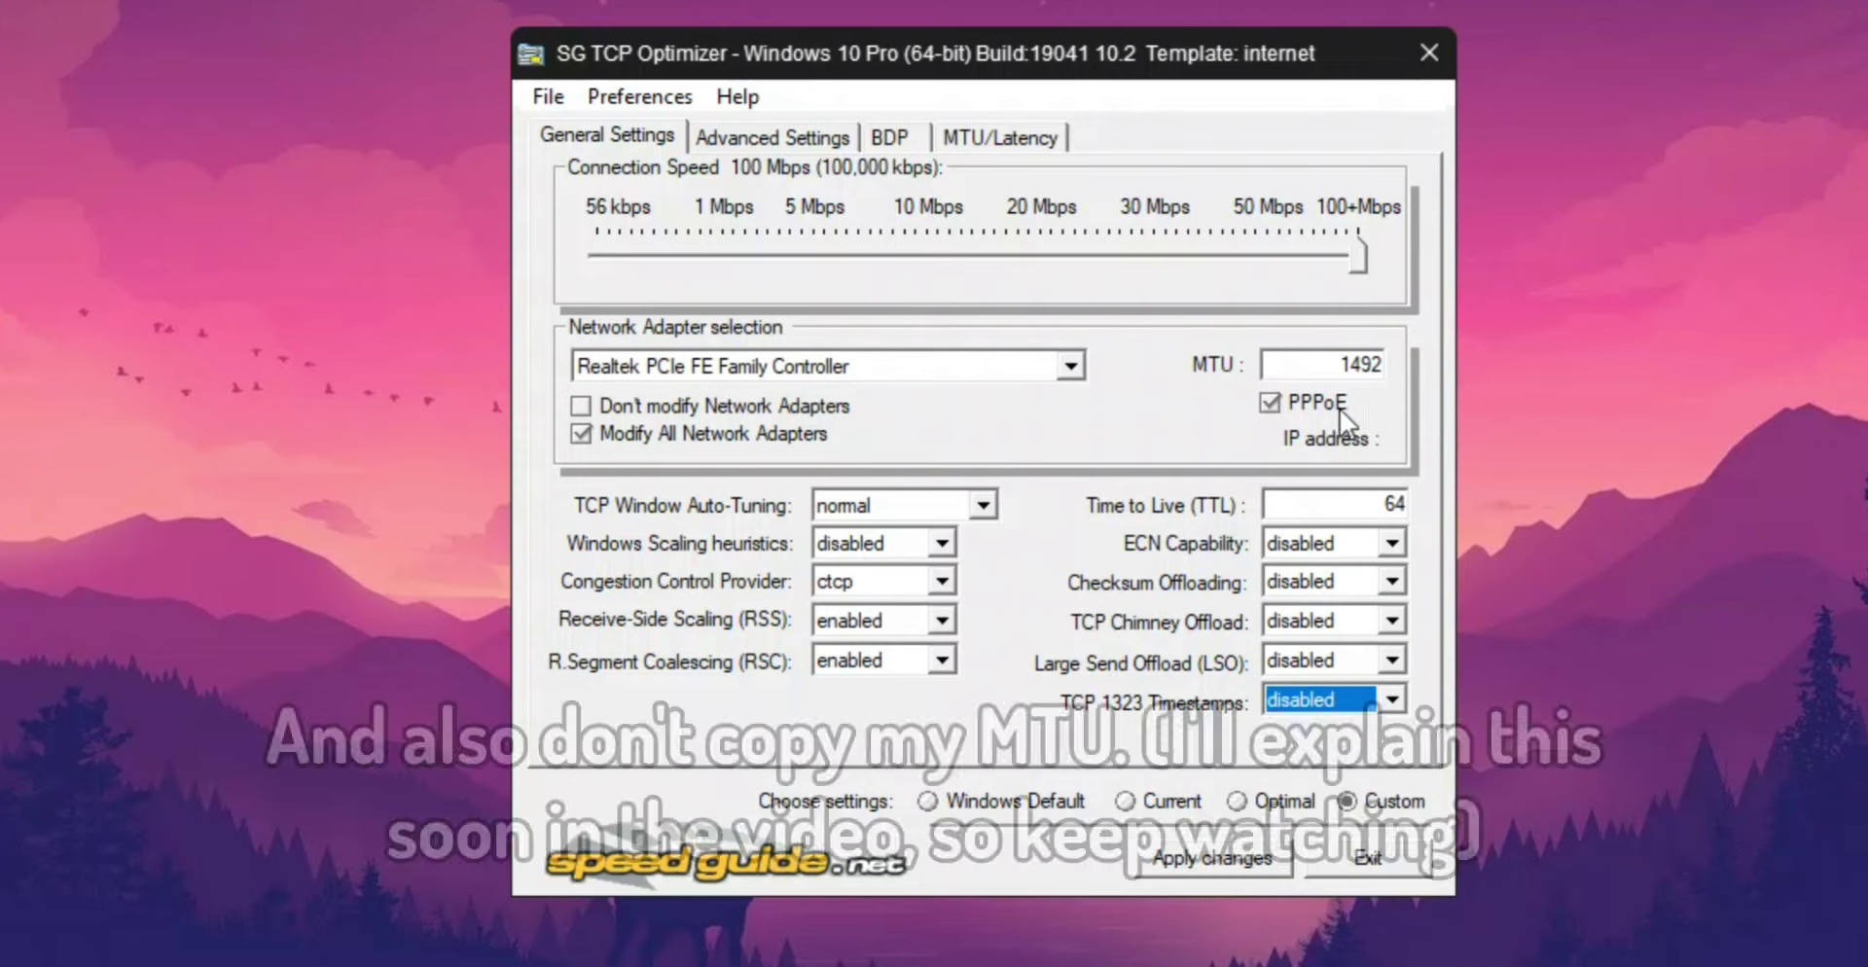
drag(1380, 374, 1324, 373)
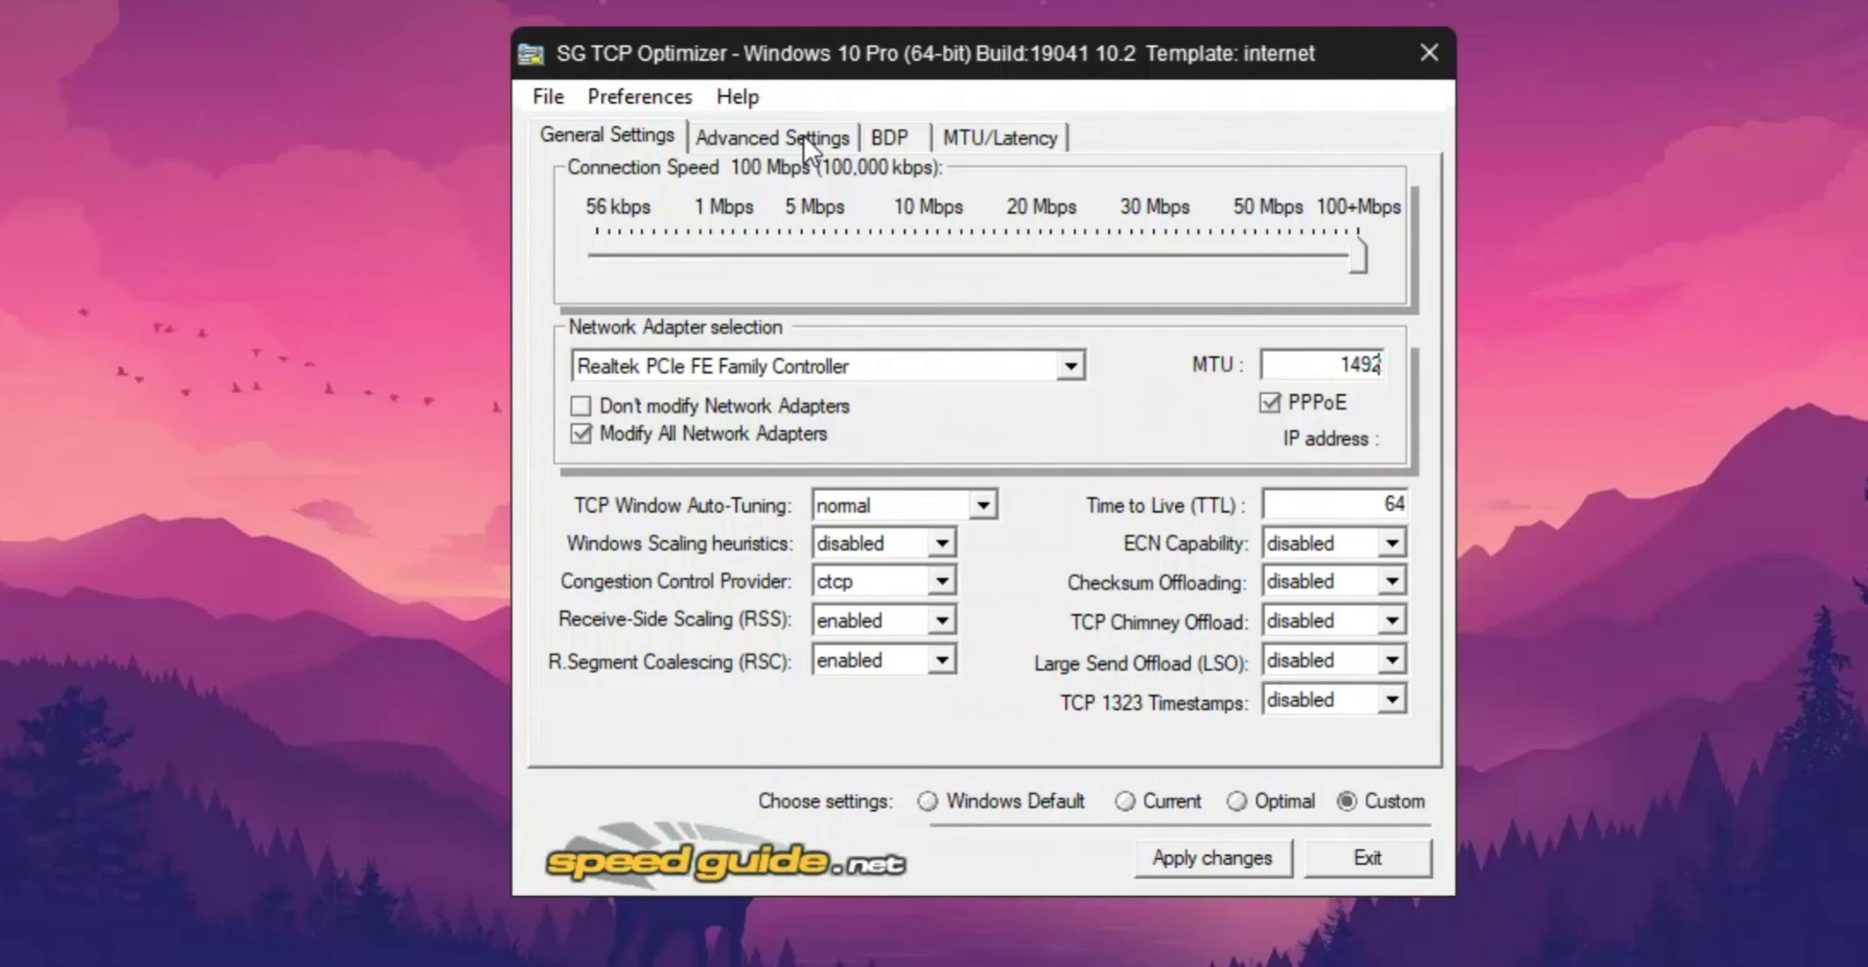
Step: In the advanced settings, set Max SYN Retransmissions to 2 and NonSackRttResiliency to disabled
click(867, 310)
click(854, 241)
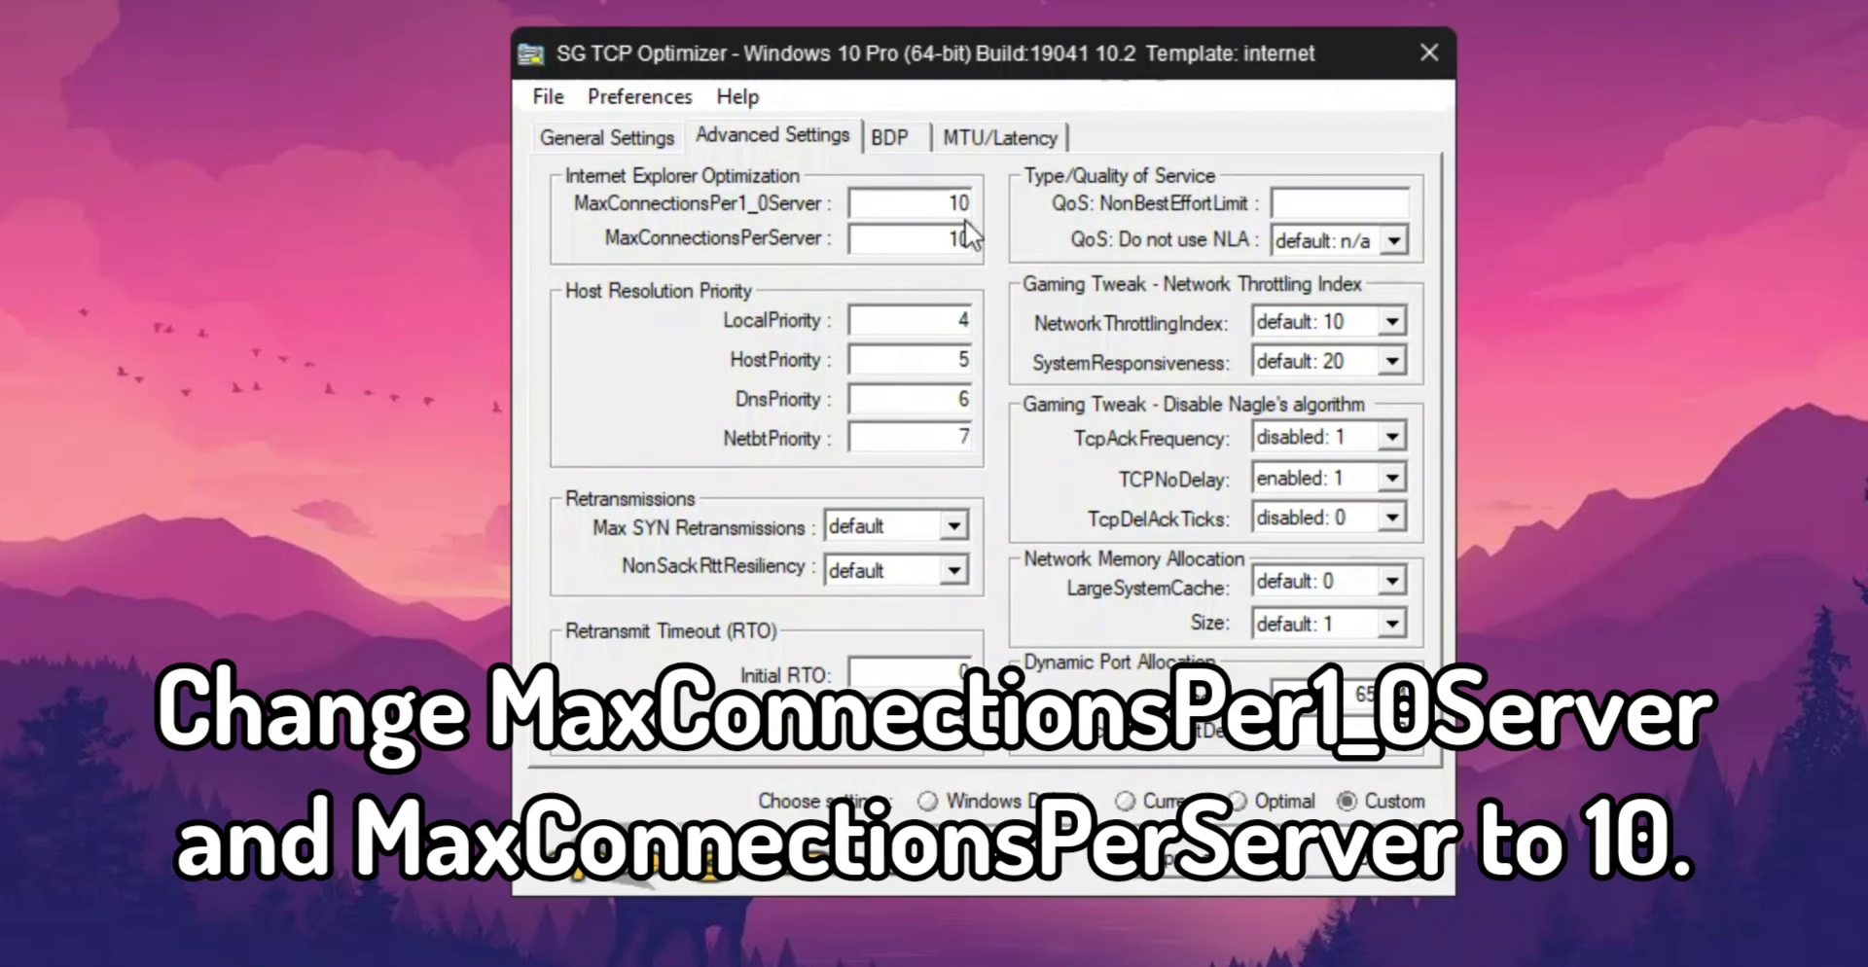
click(894, 206)
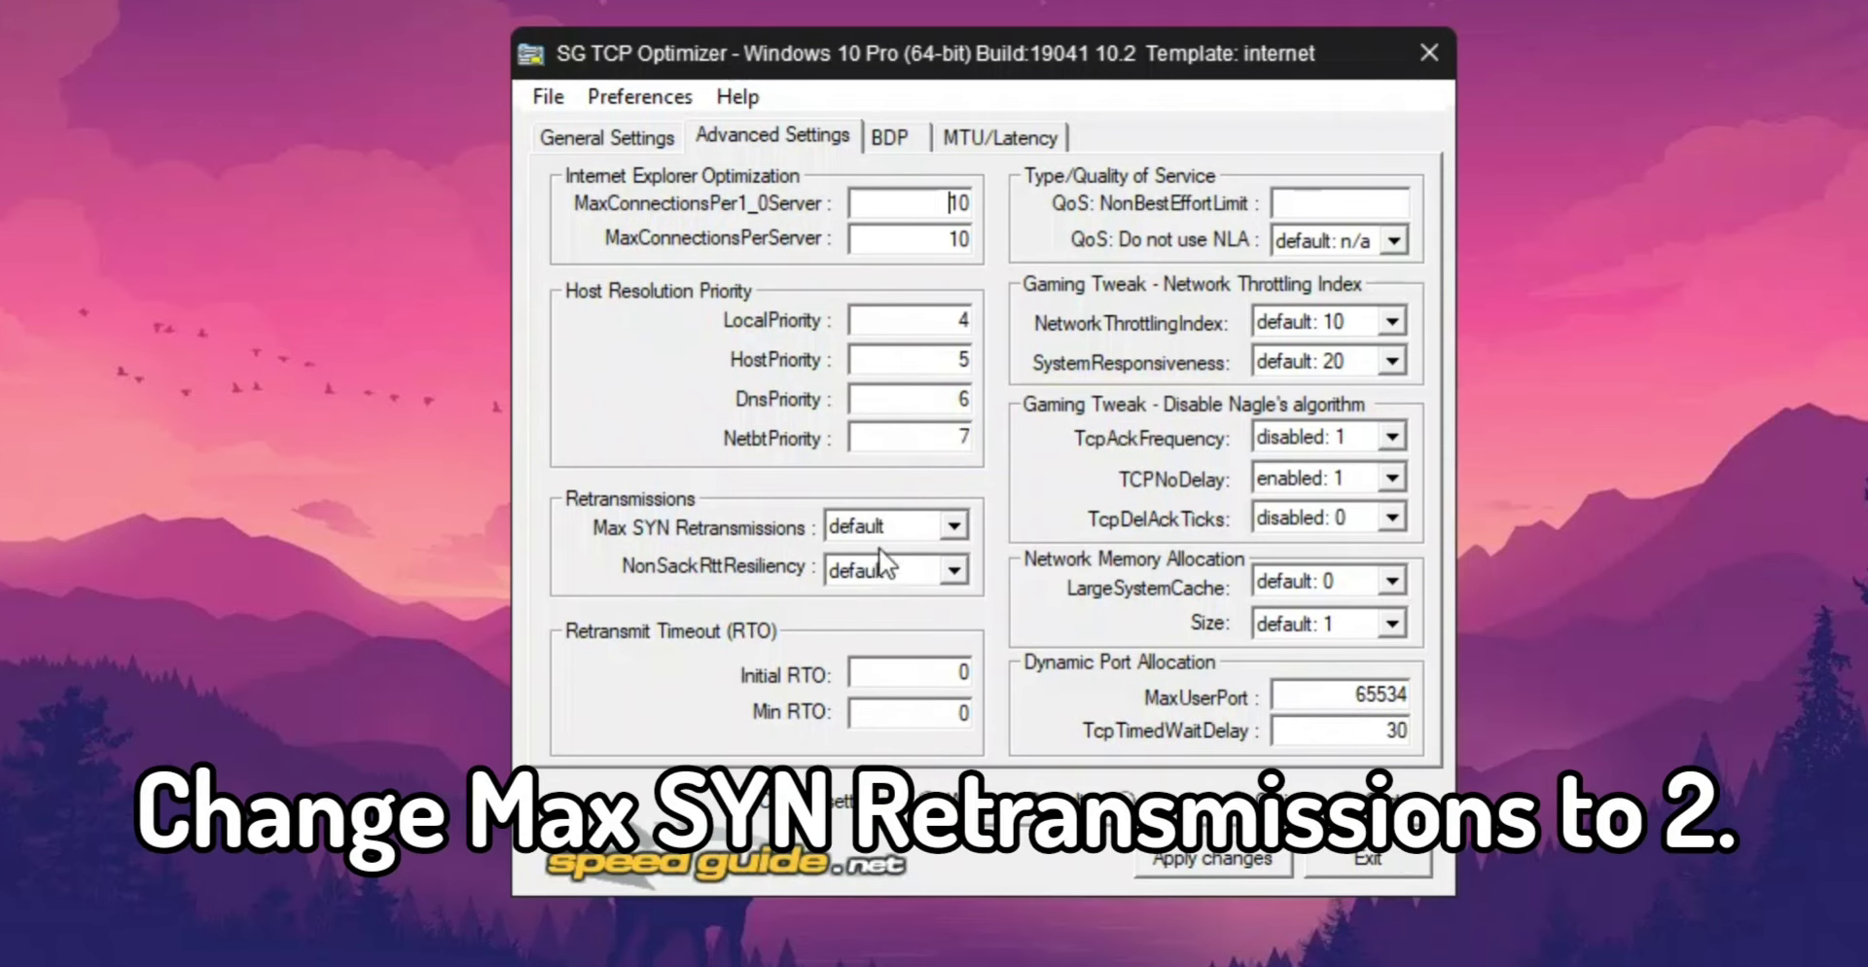
click(956, 520)
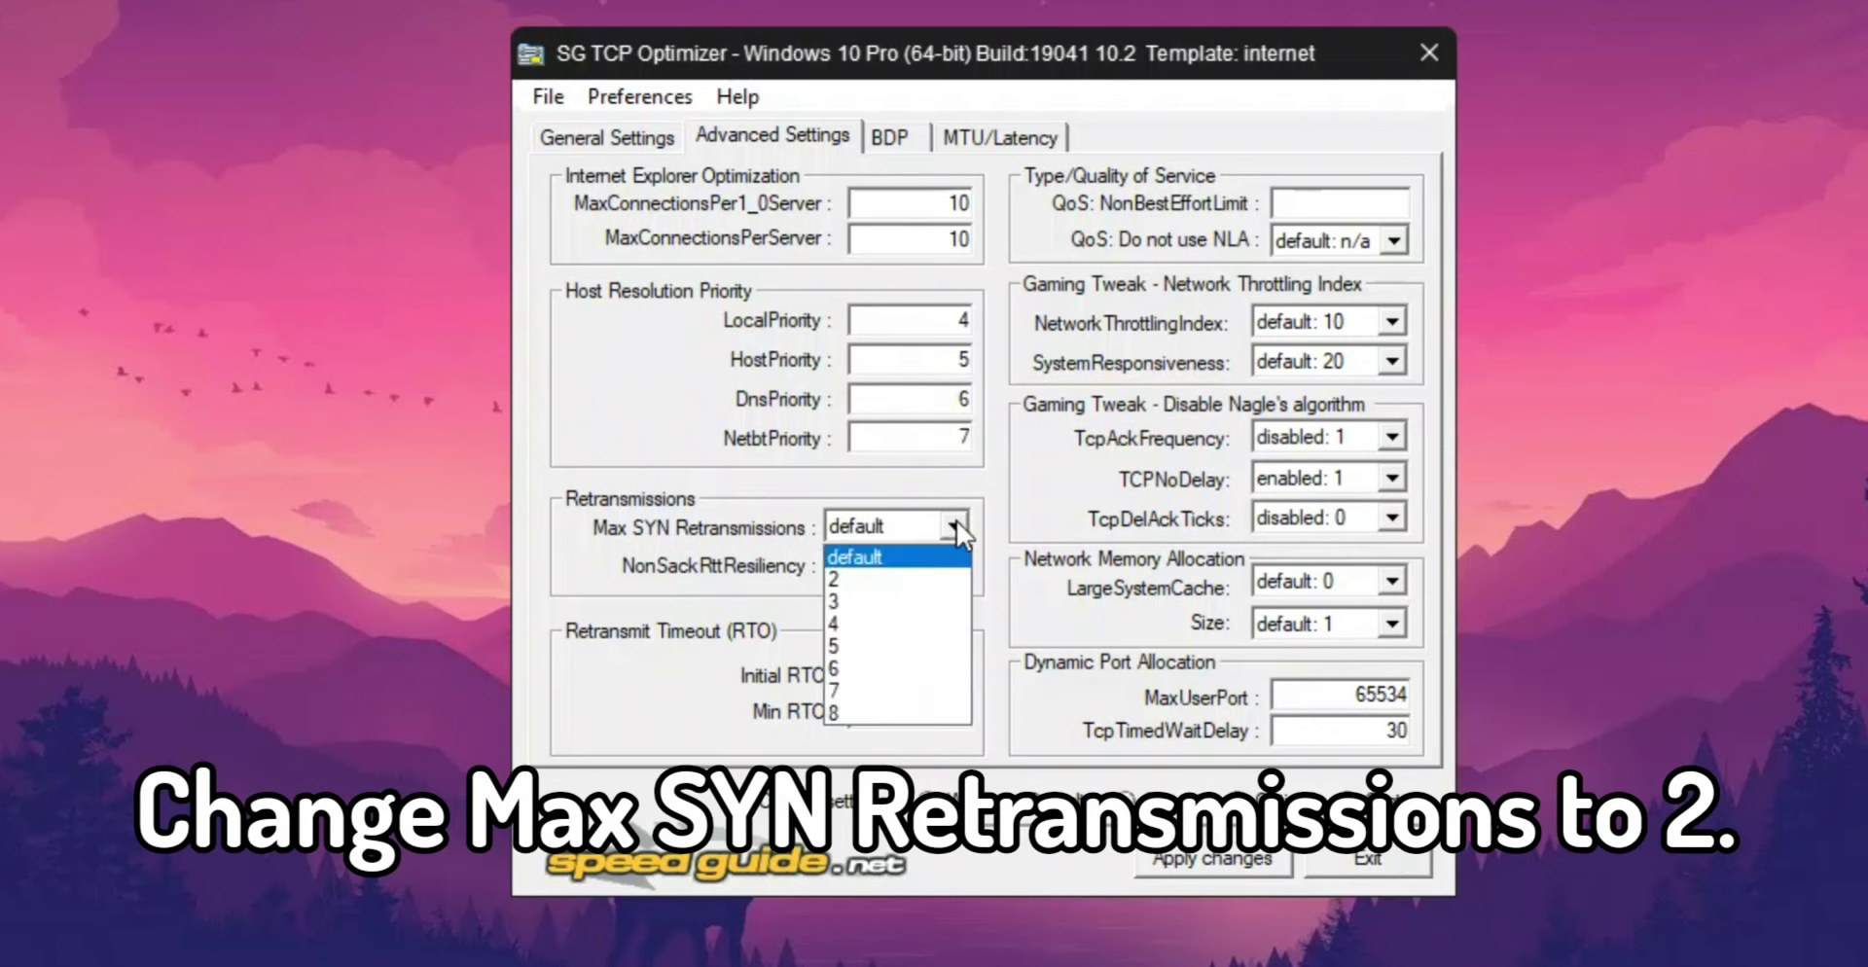
click(874, 578)
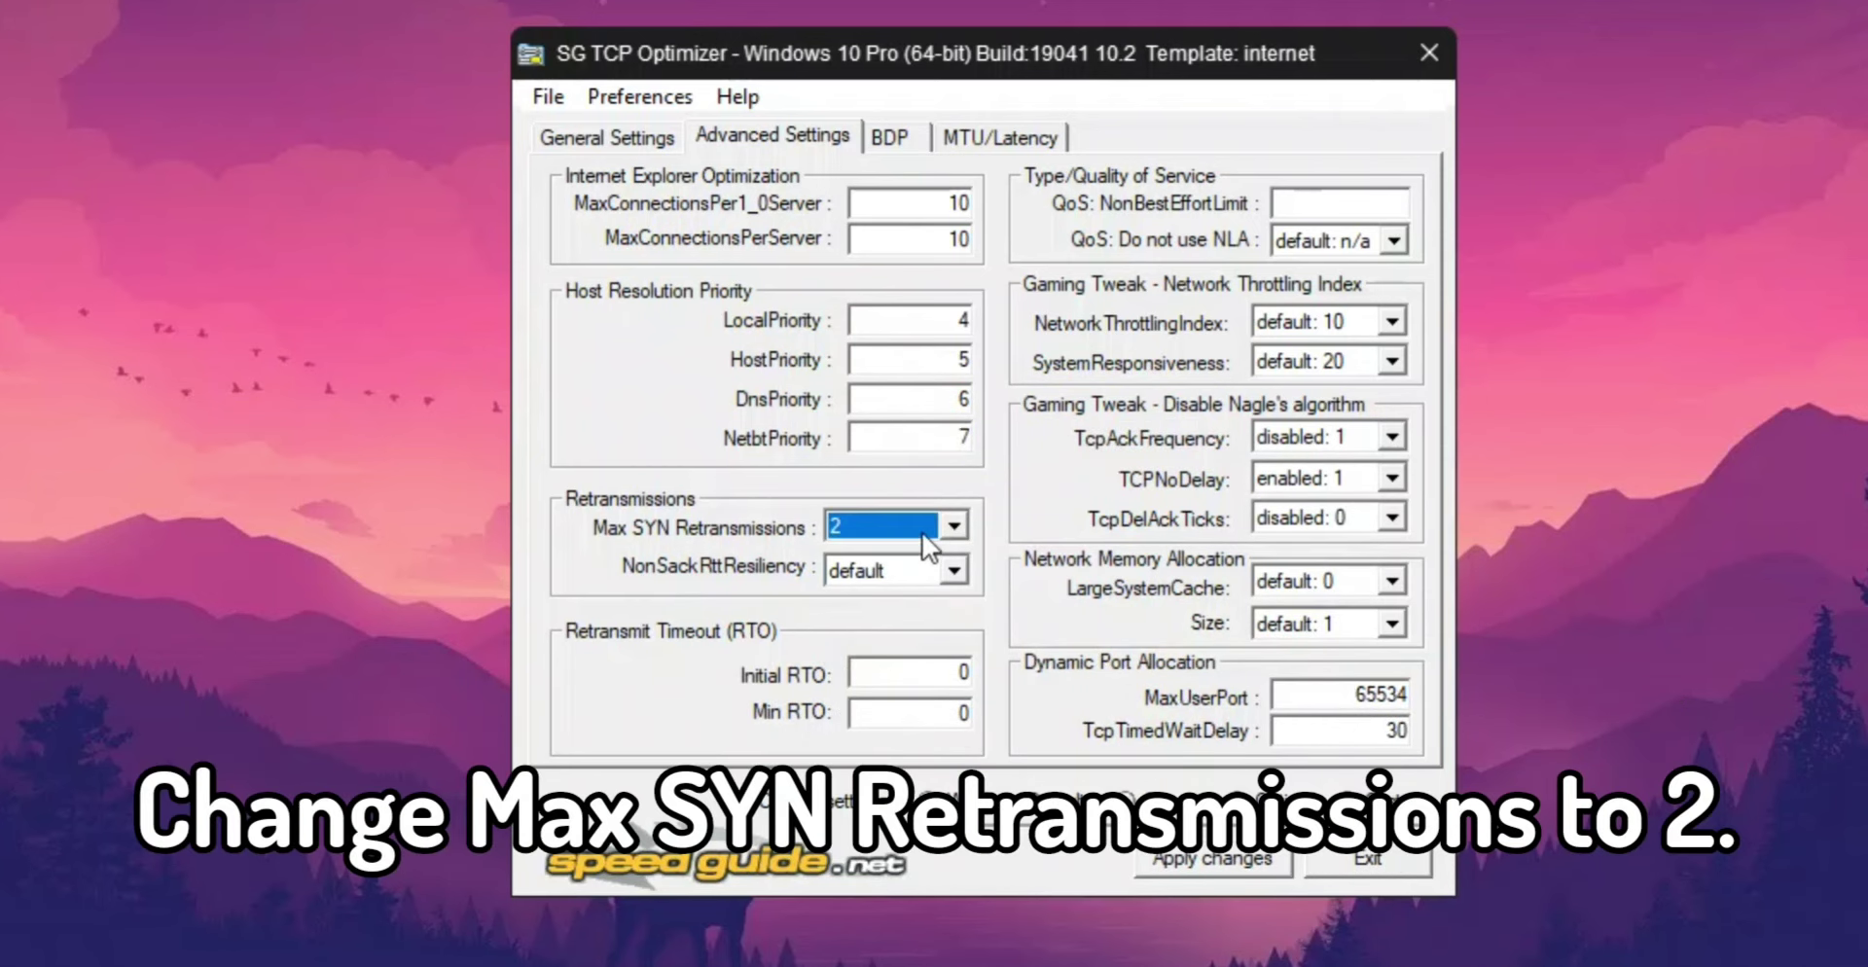
click(953, 572)
click(913, 637)
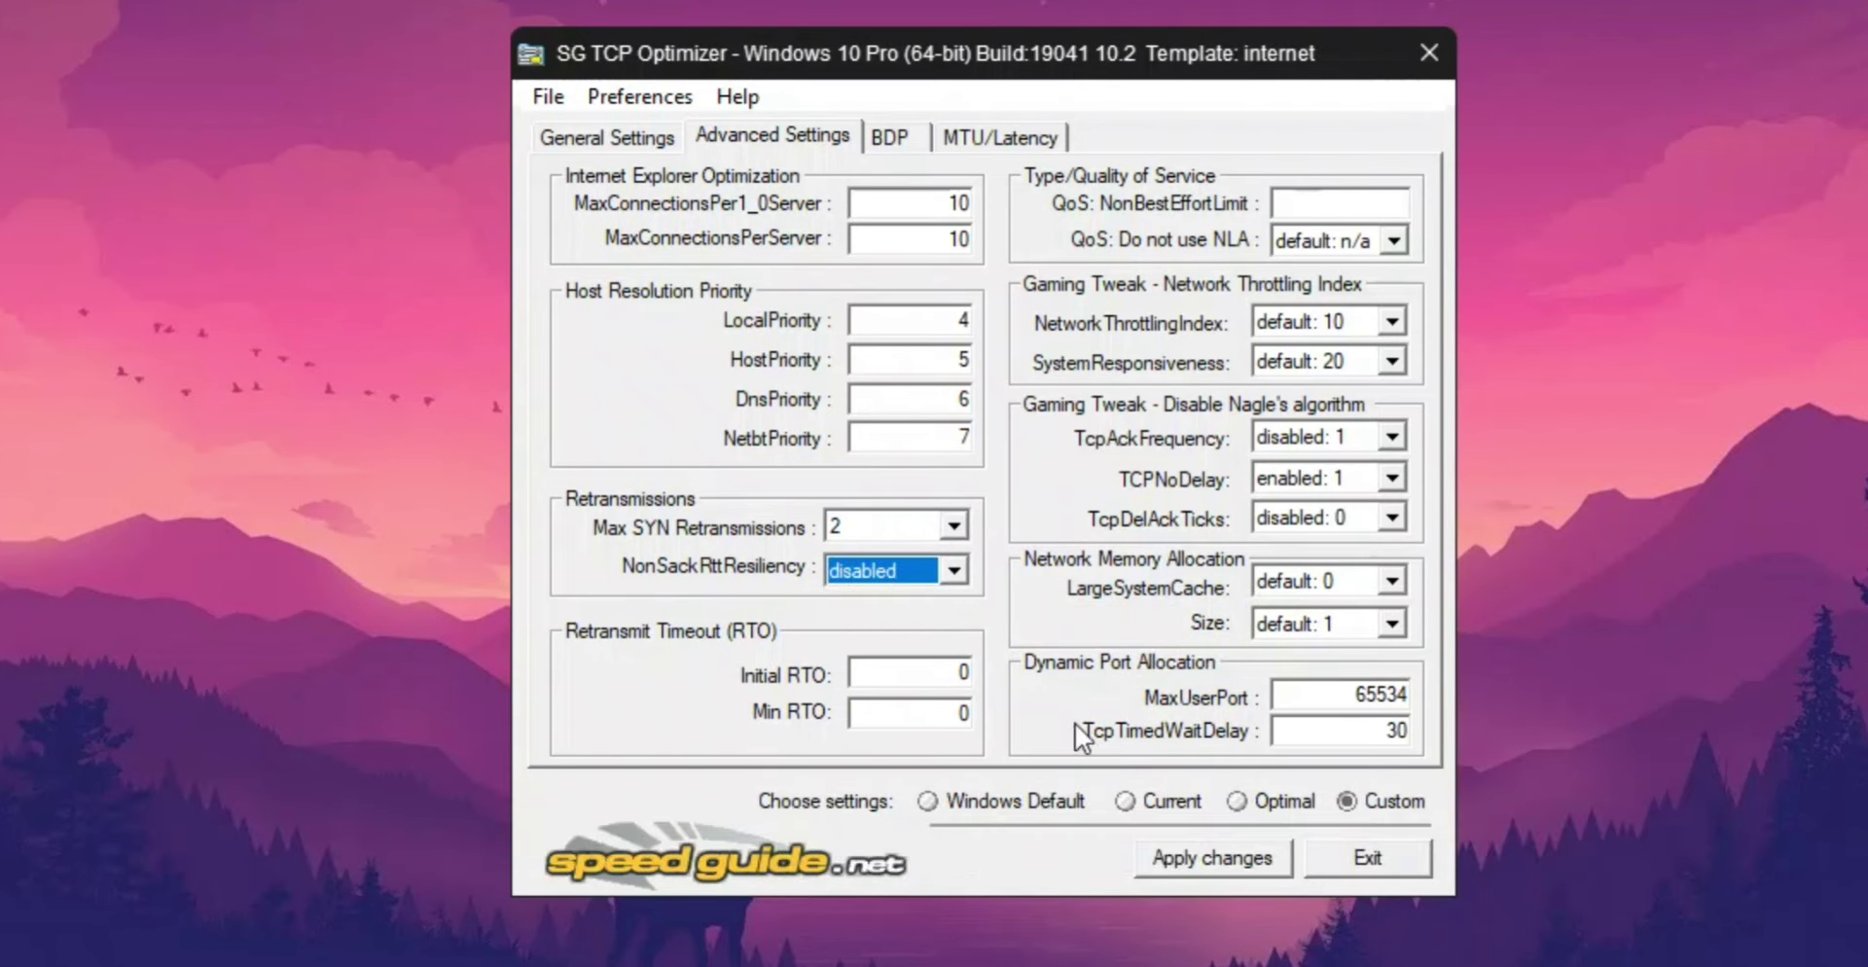
Step: Set the retransmit timeouts to an Initial RTO of 2000 and a Min RTO of 300
key(Tab)
text(2000)
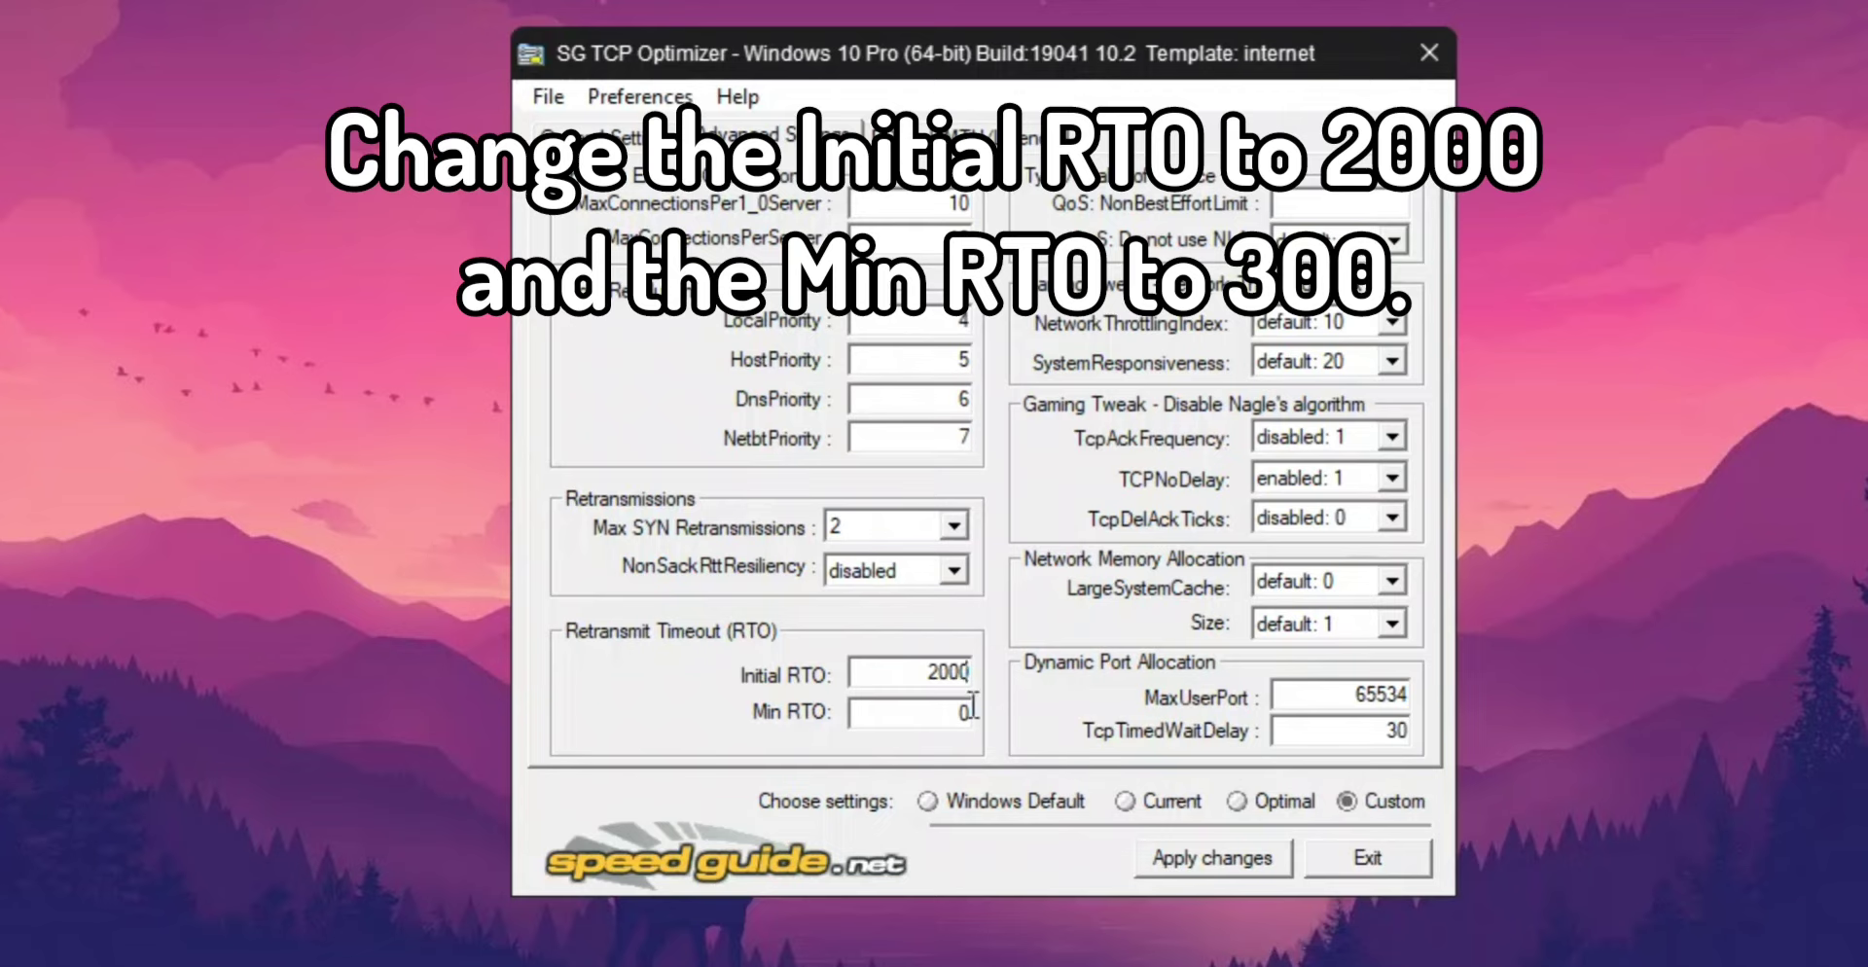
key(Tab)
text(300)
Step: Set the QoS NonBestEffortLimit to 0 and QoS: Do not use NLA to optimal: 1
click(1349, 202)
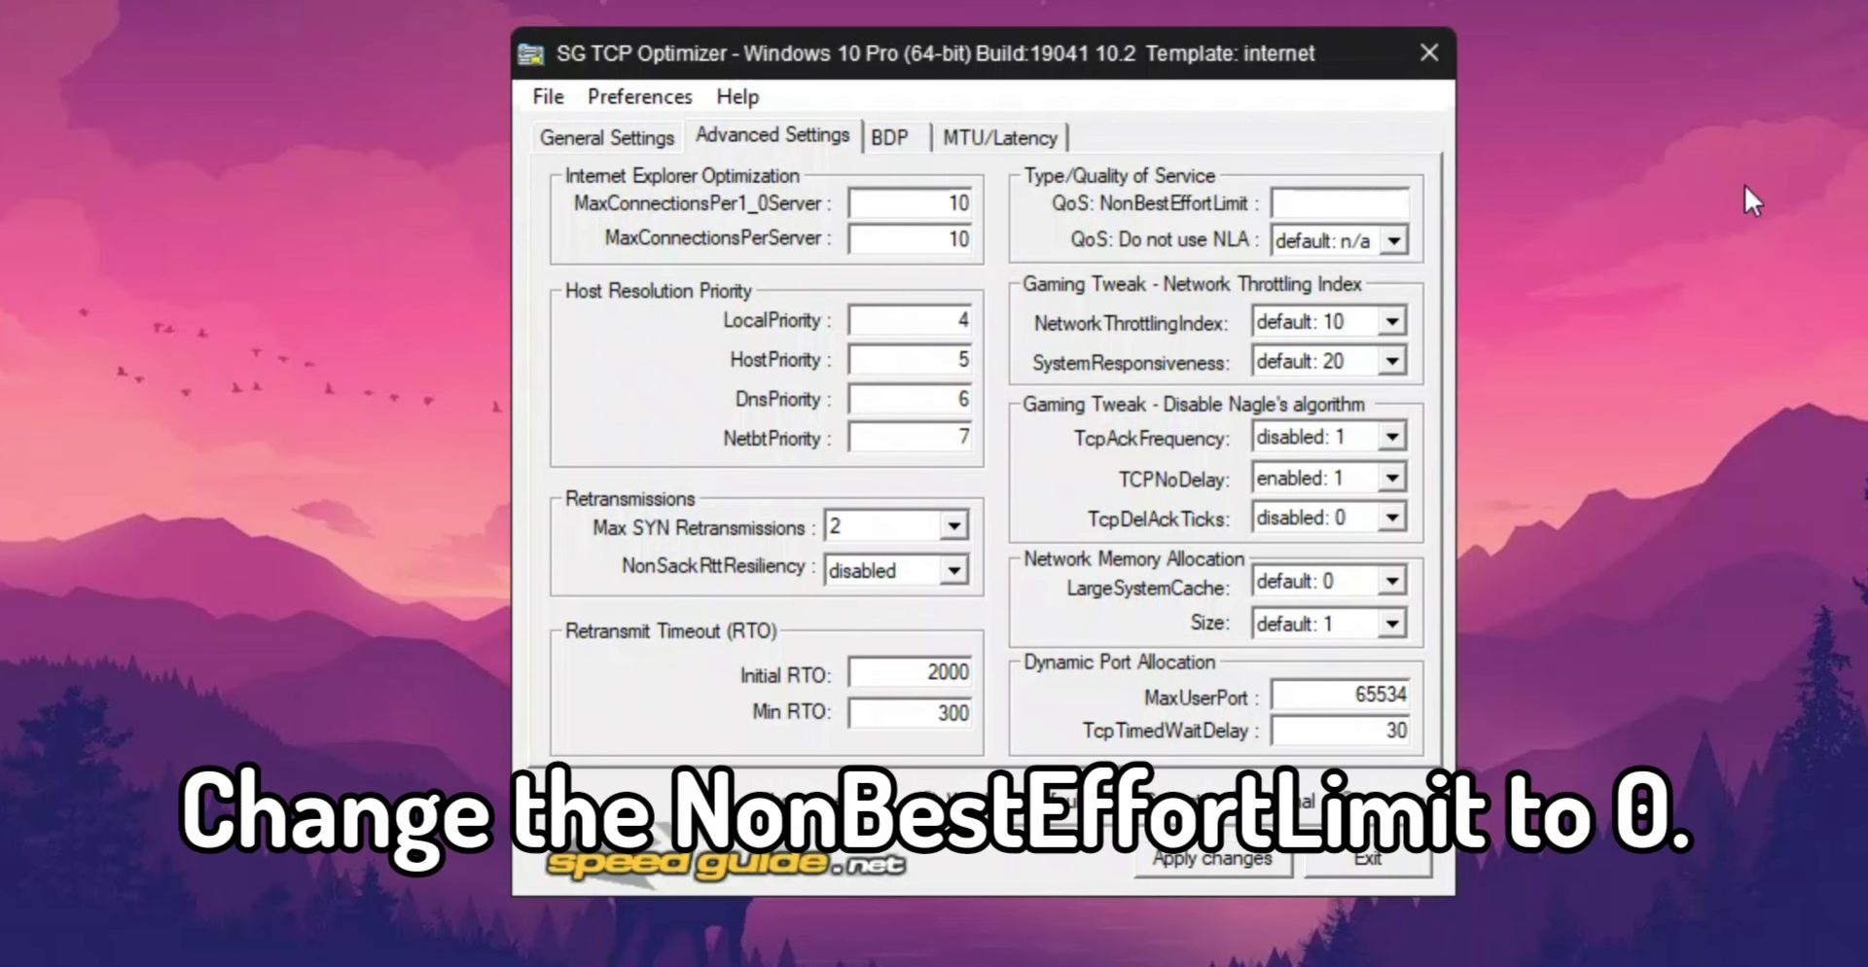
text(0)
click(1399, 243)
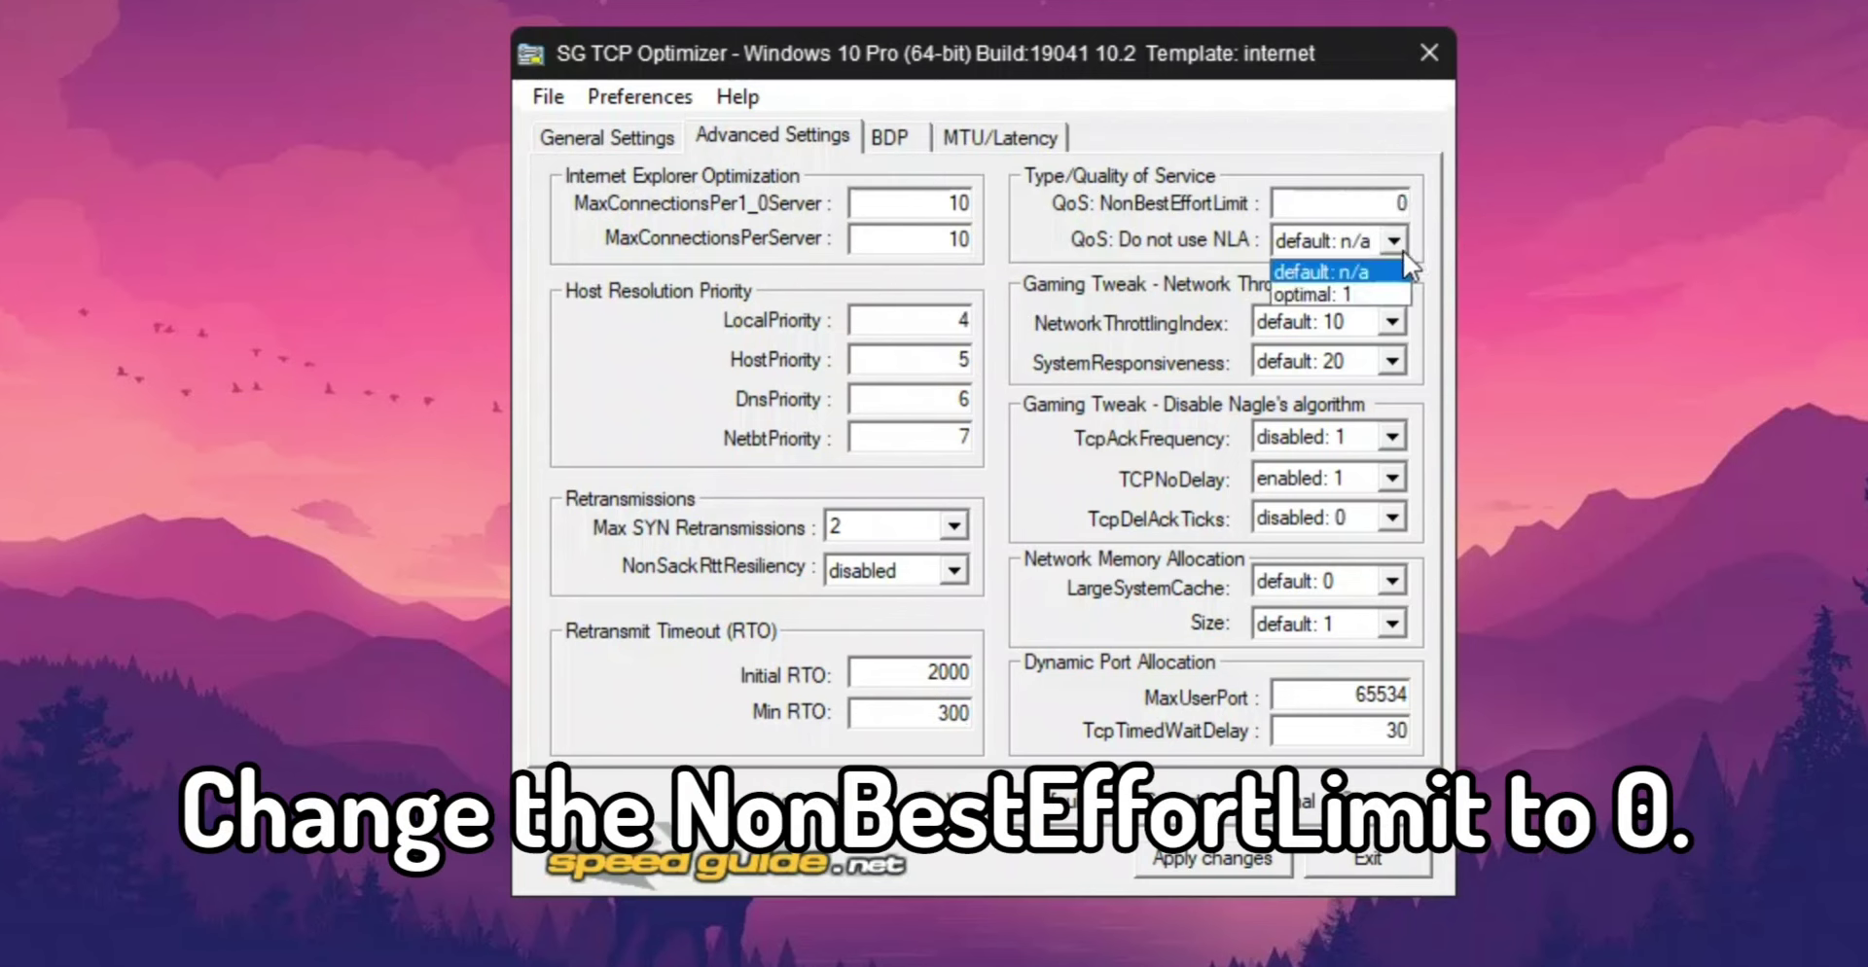
click(1391, 283)
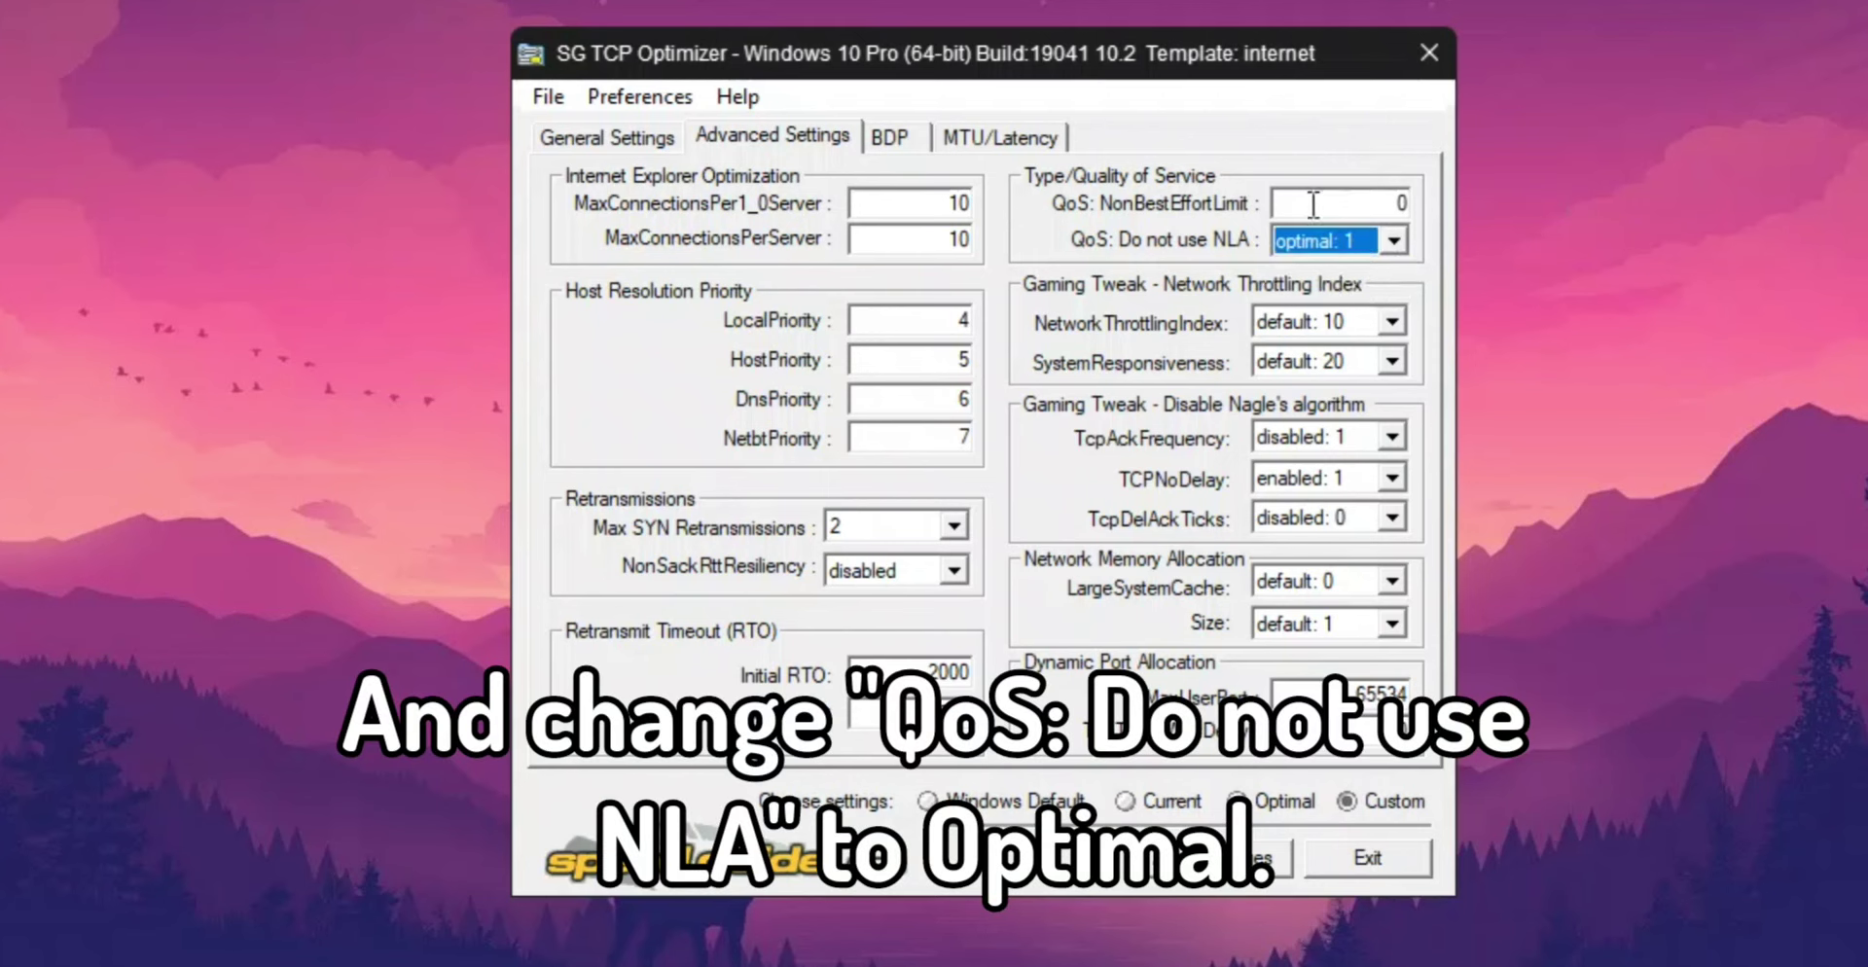
Step: Set NetworkThrottlingIndex to disabled: ffffffff and SystemResponsiveness to optimal: 10
click(1391, 321)
click(1362, 417)
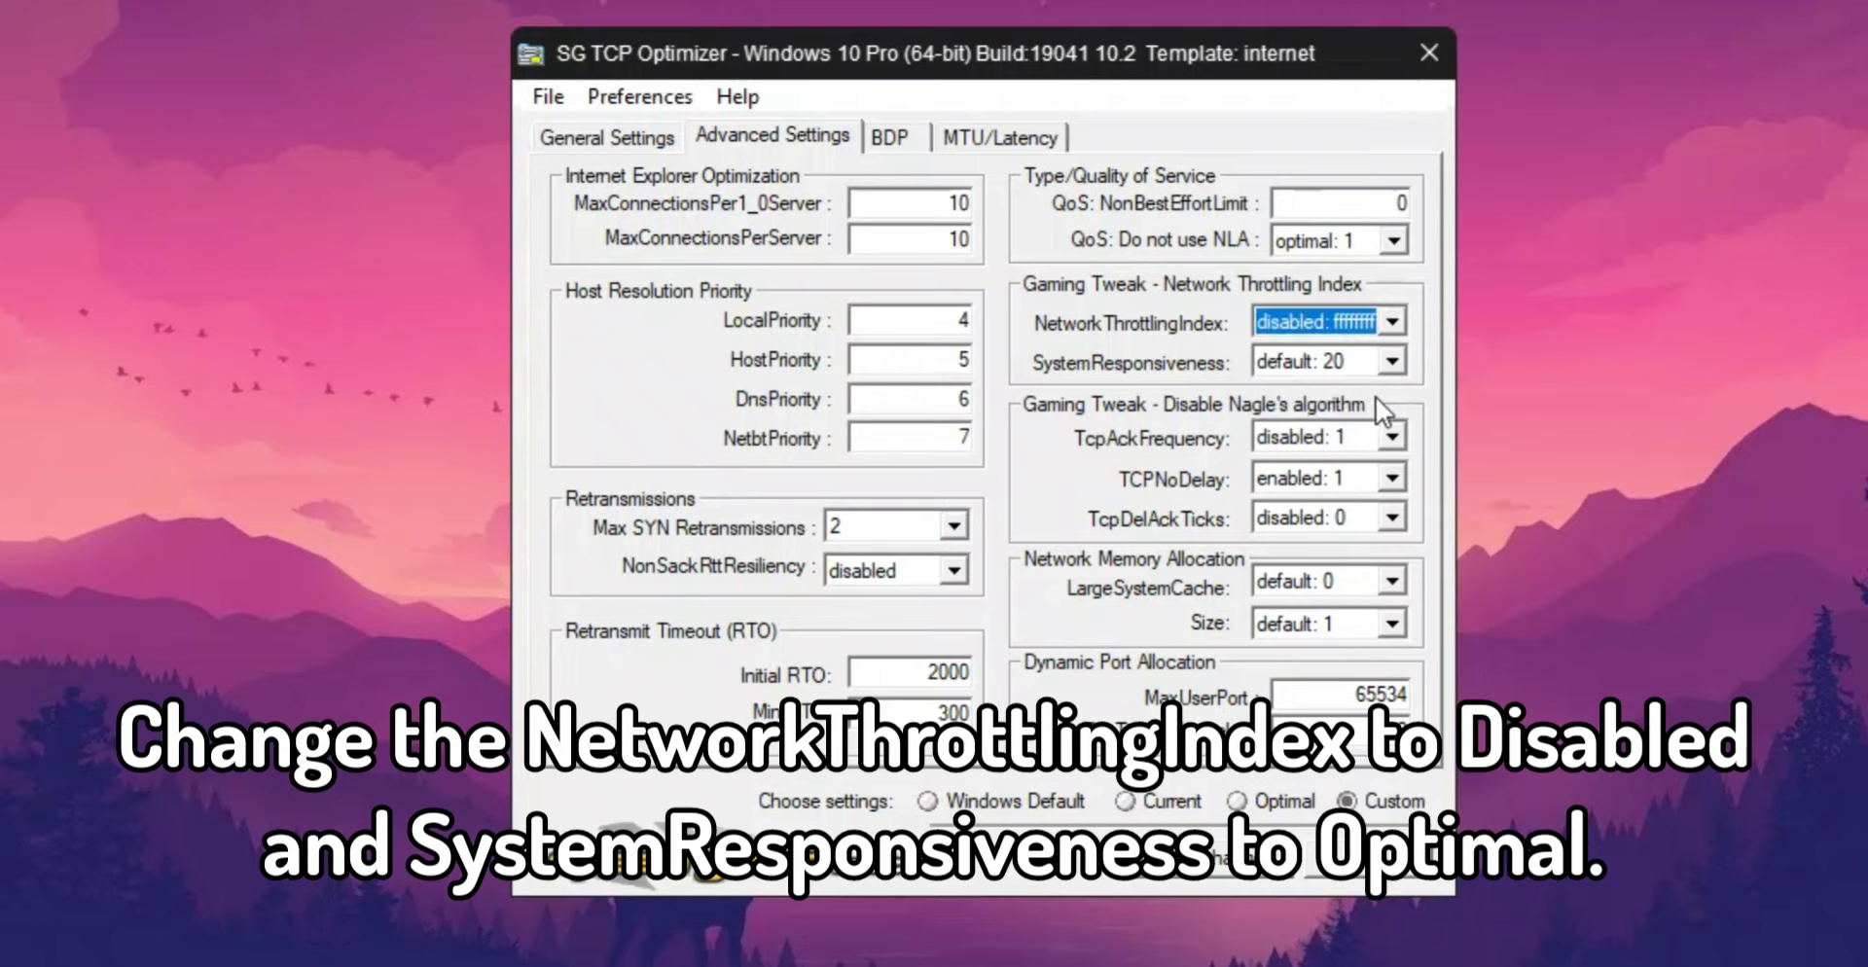
click(1390, 362)
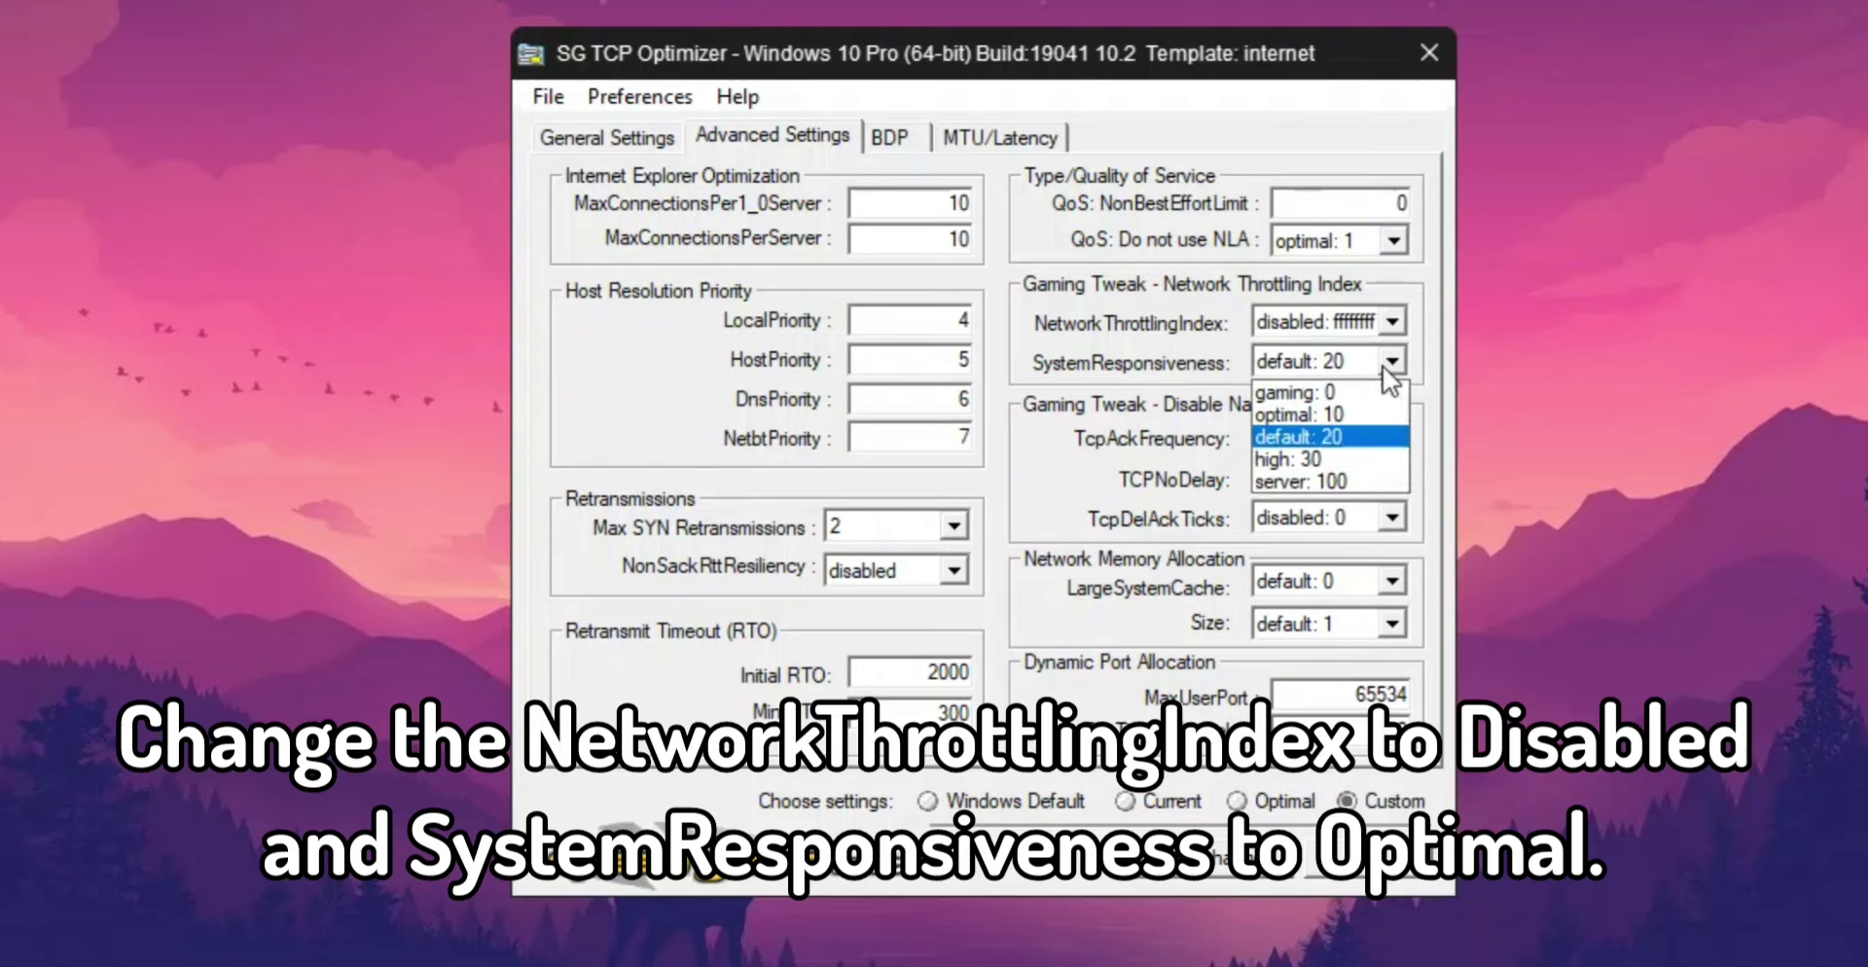
click(1362, 414)
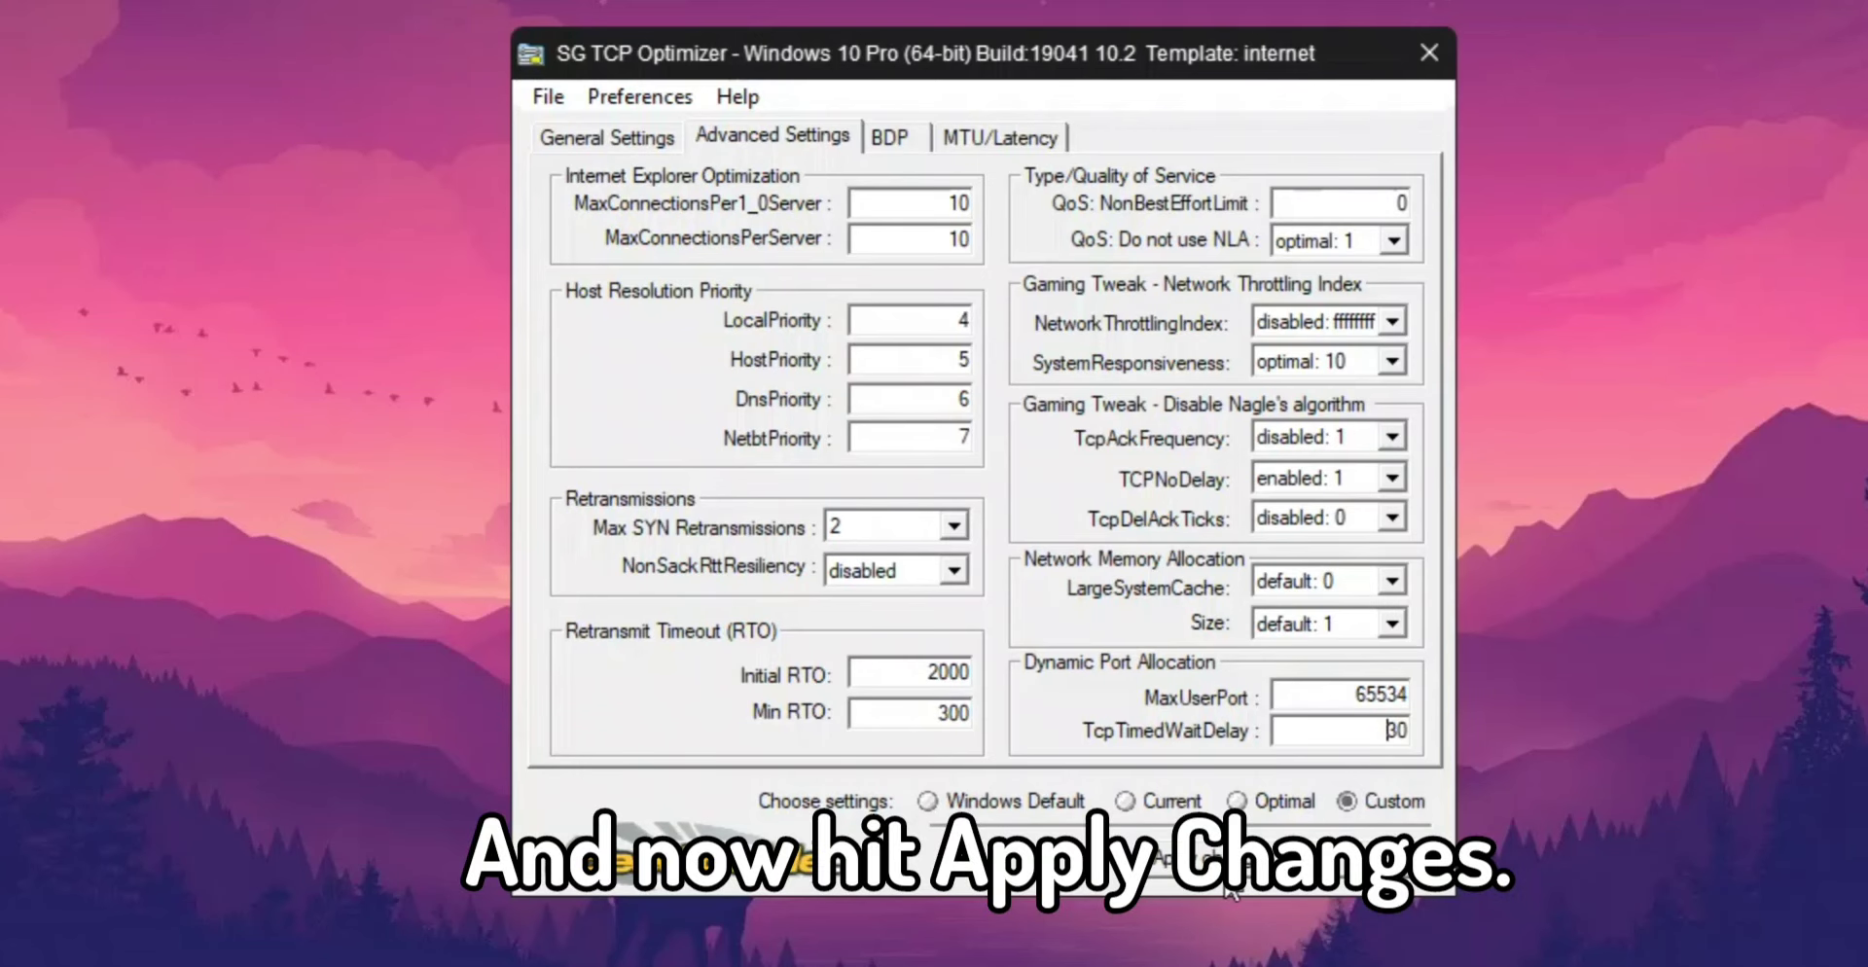
Step: Apply the custom TCP settings and accept the list of value changes without a backup or log
click(1228, 880)
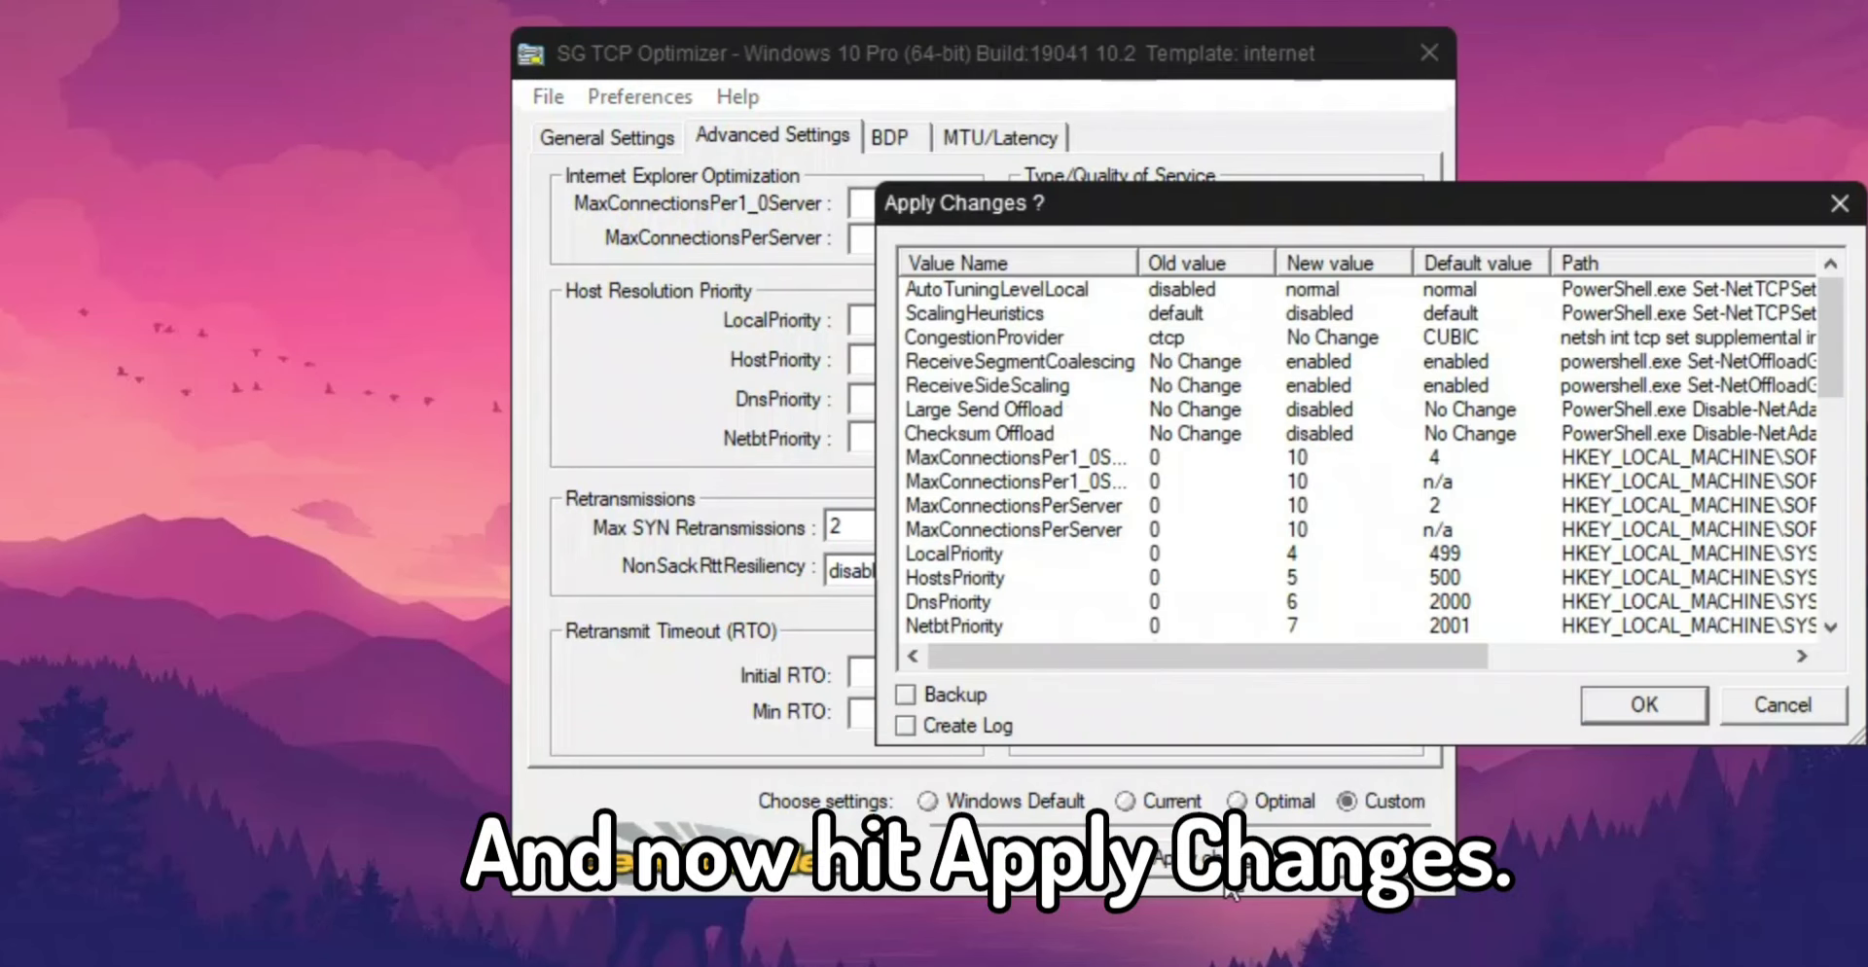
click(1651, 701)
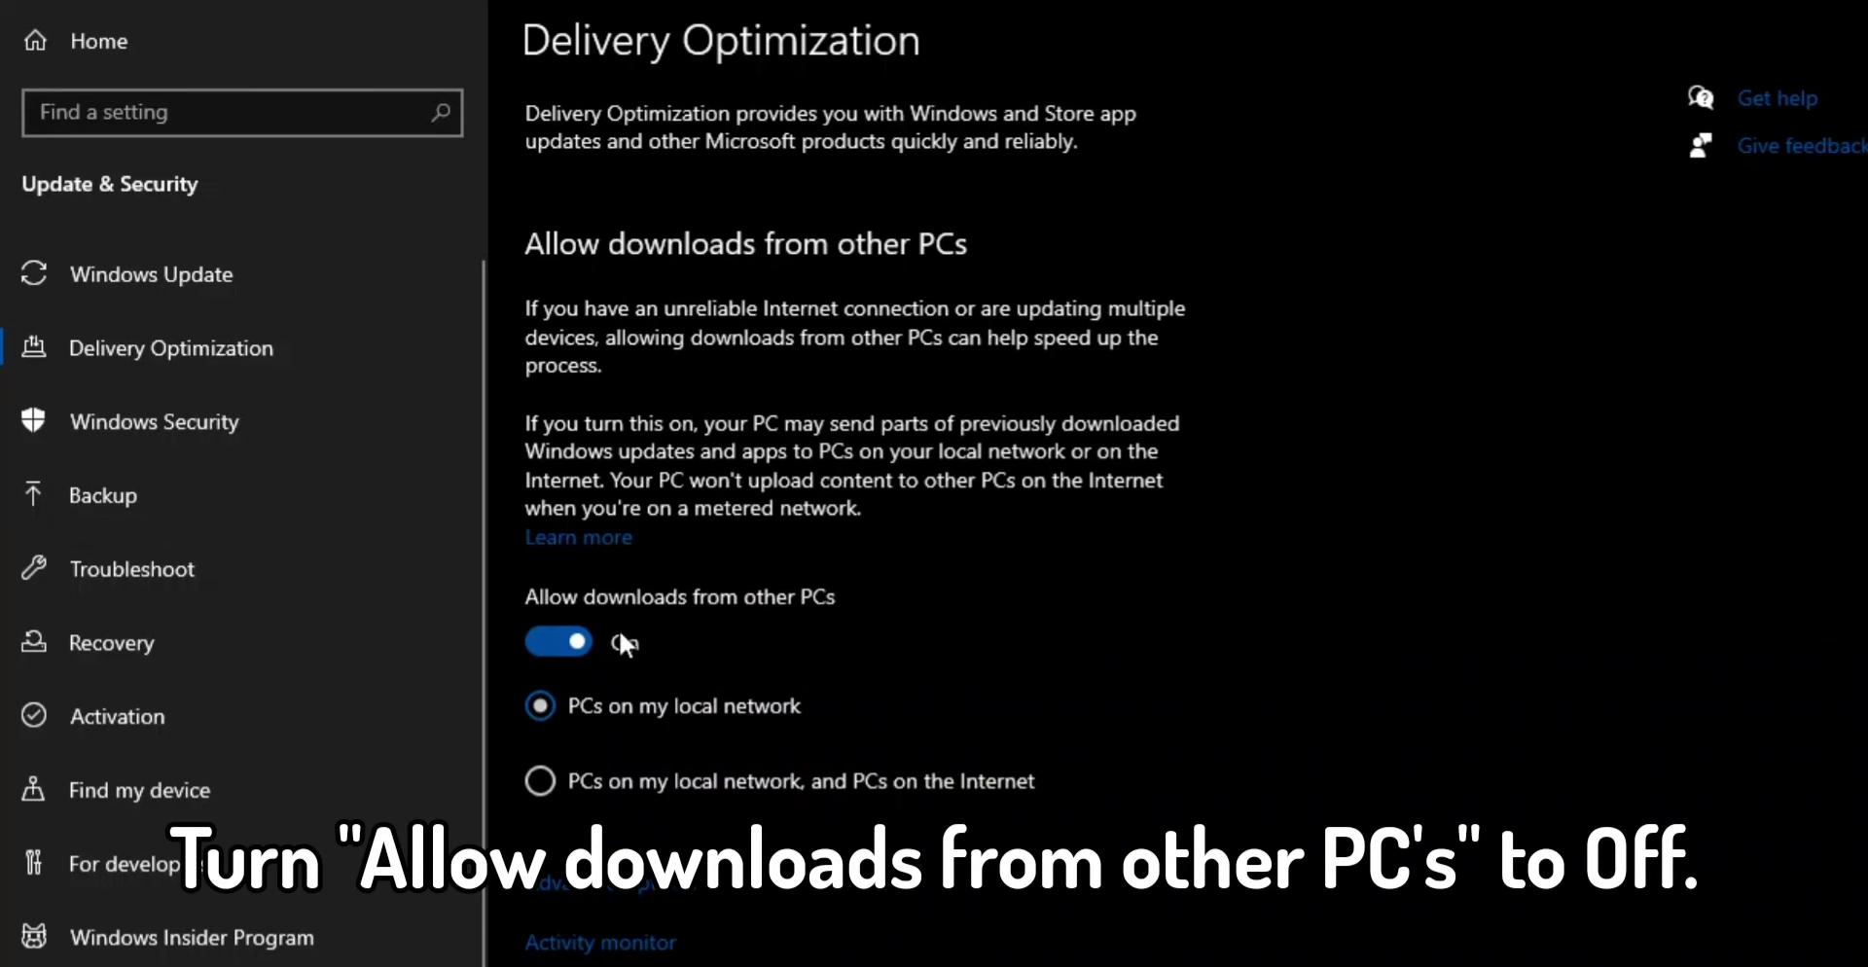
Step: In Windows Settings' Delivery Optimization, turn off downloads from other PCs and limit background and foreground update downloads to 5% of measured bandwidth
click(565, 650)
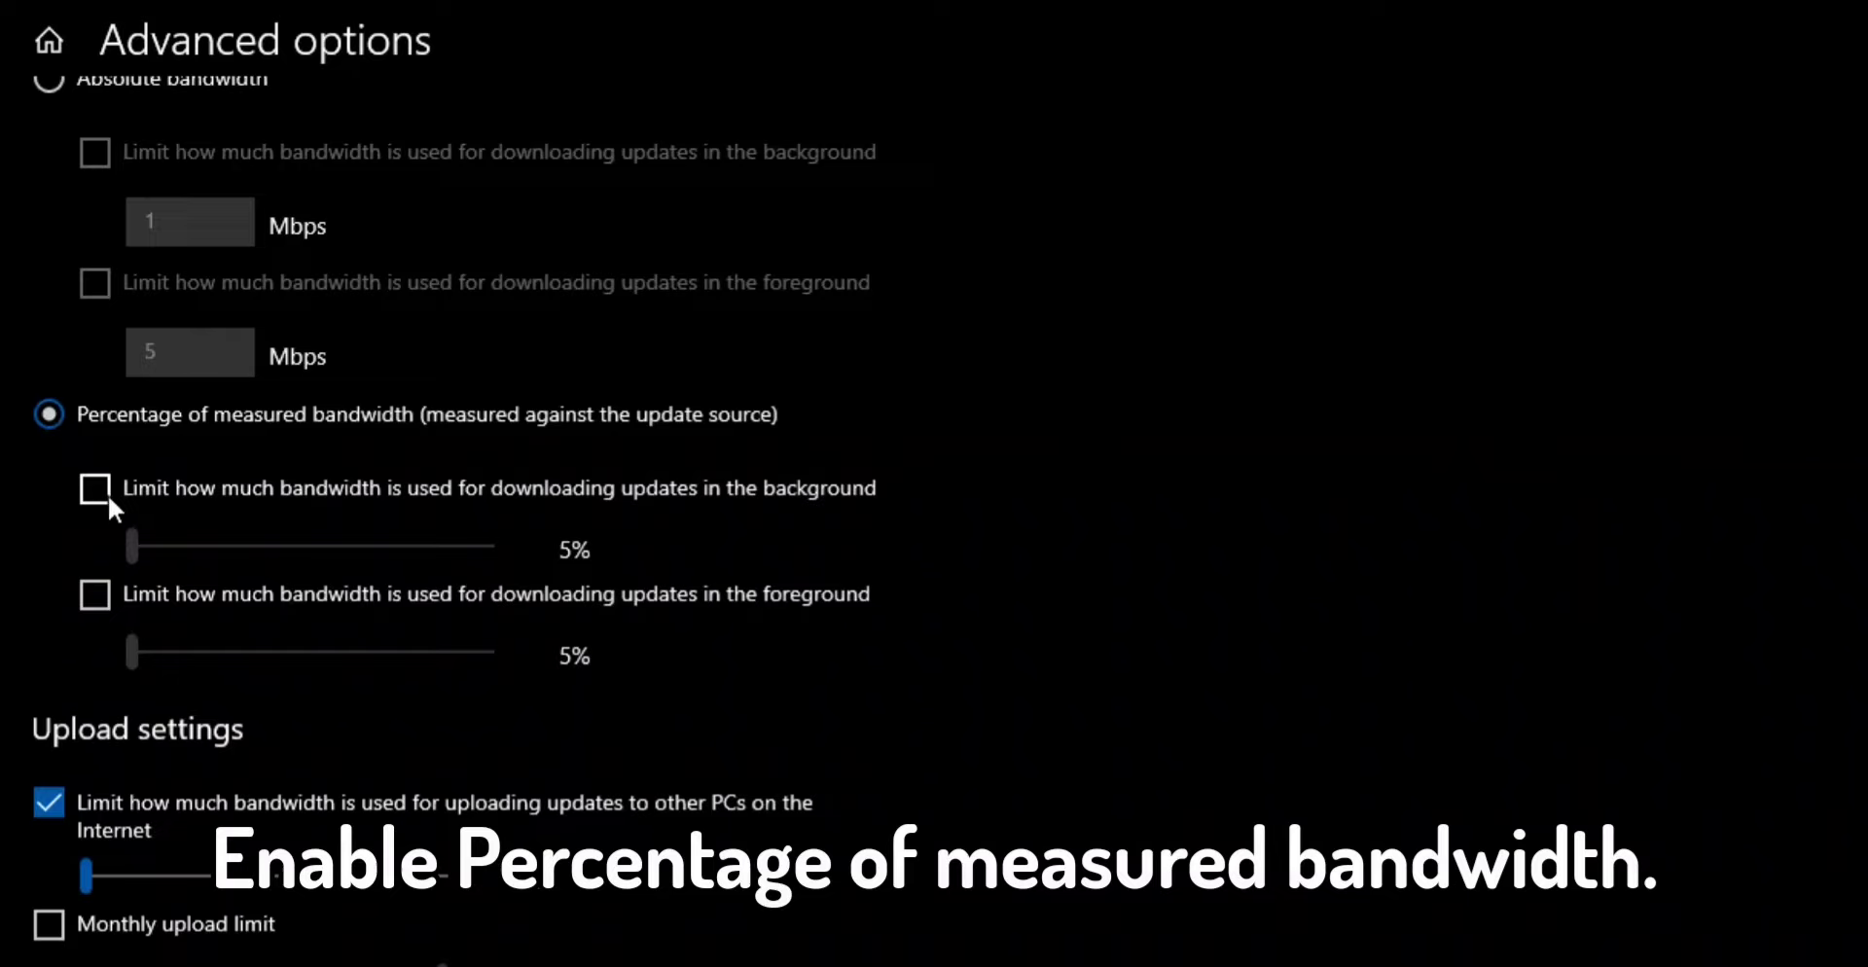
click(97, 491)
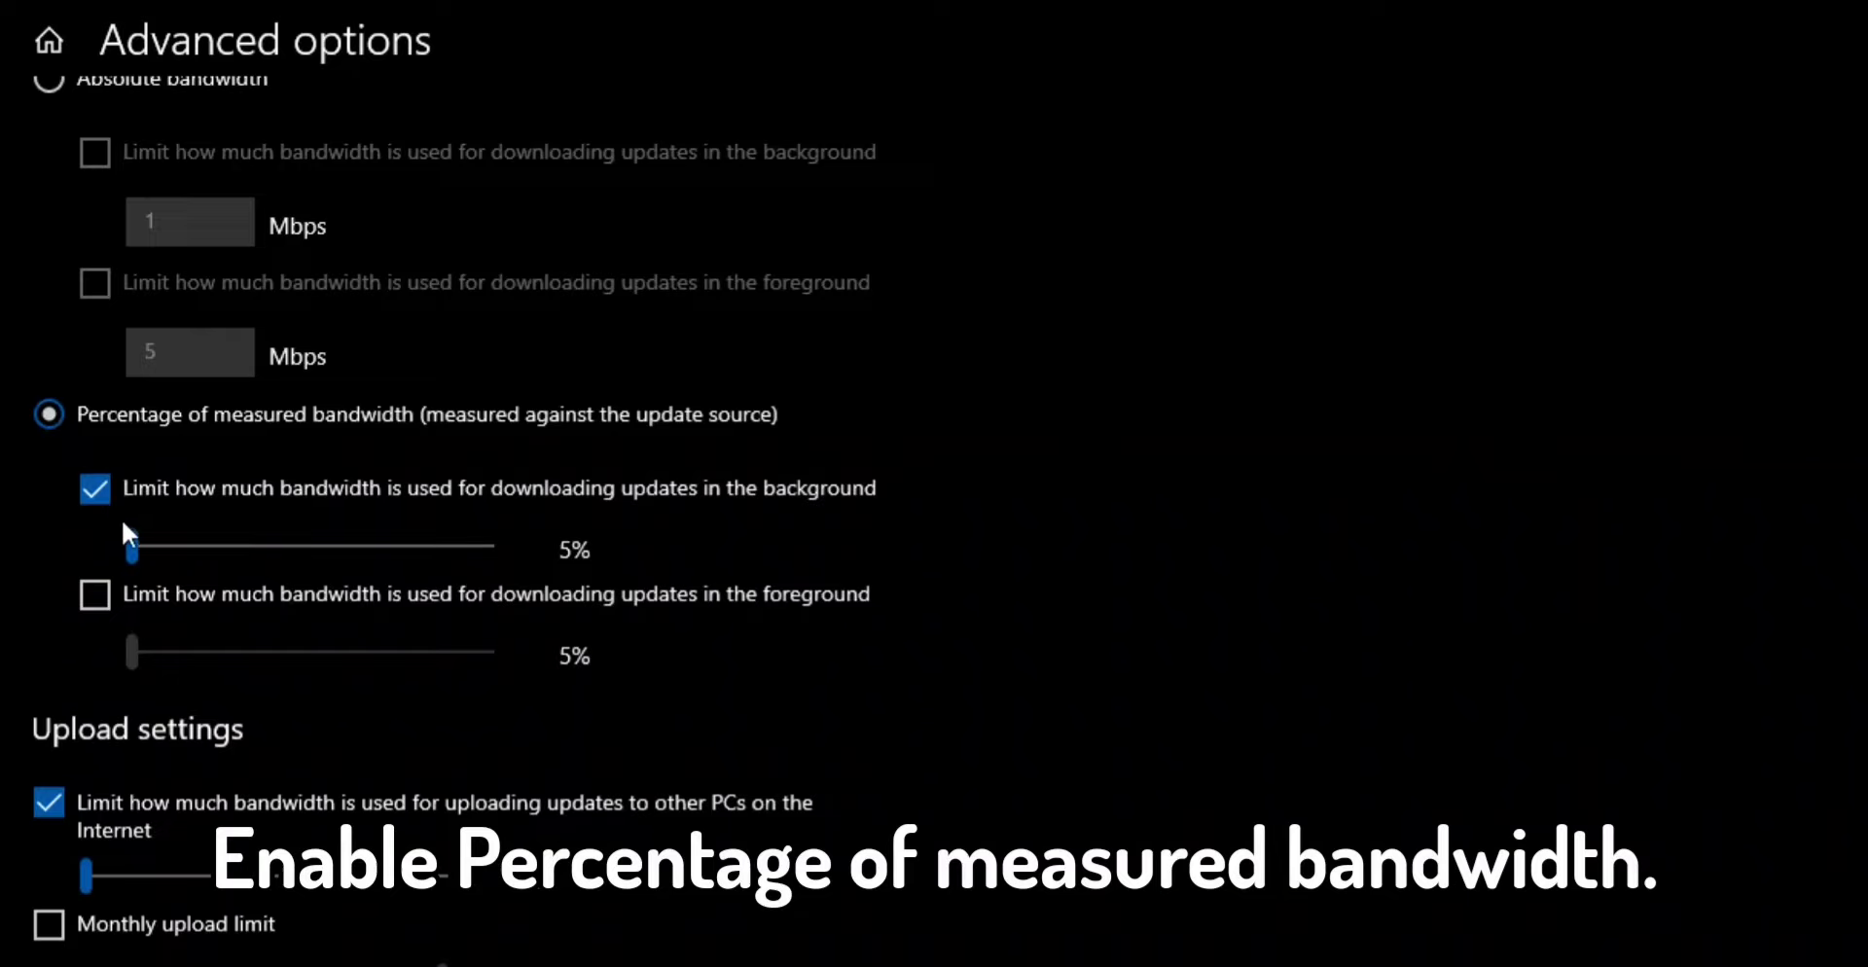
click(107, 499)
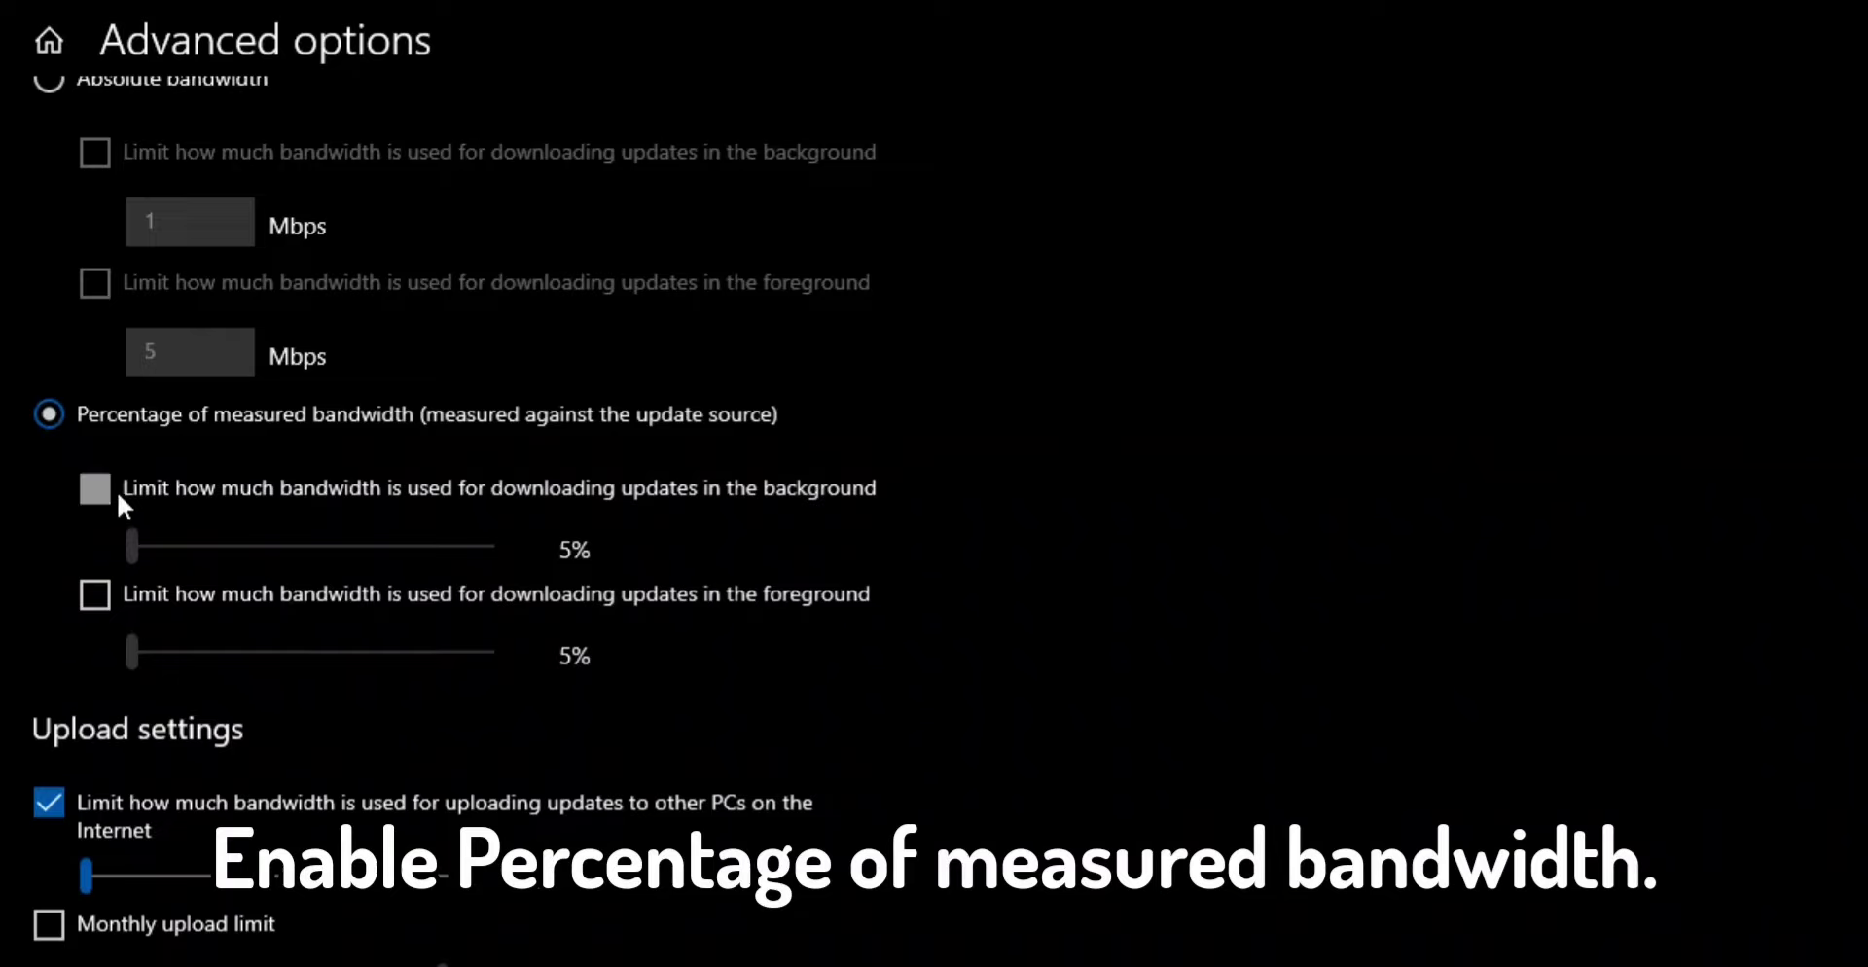
click(115, 491)
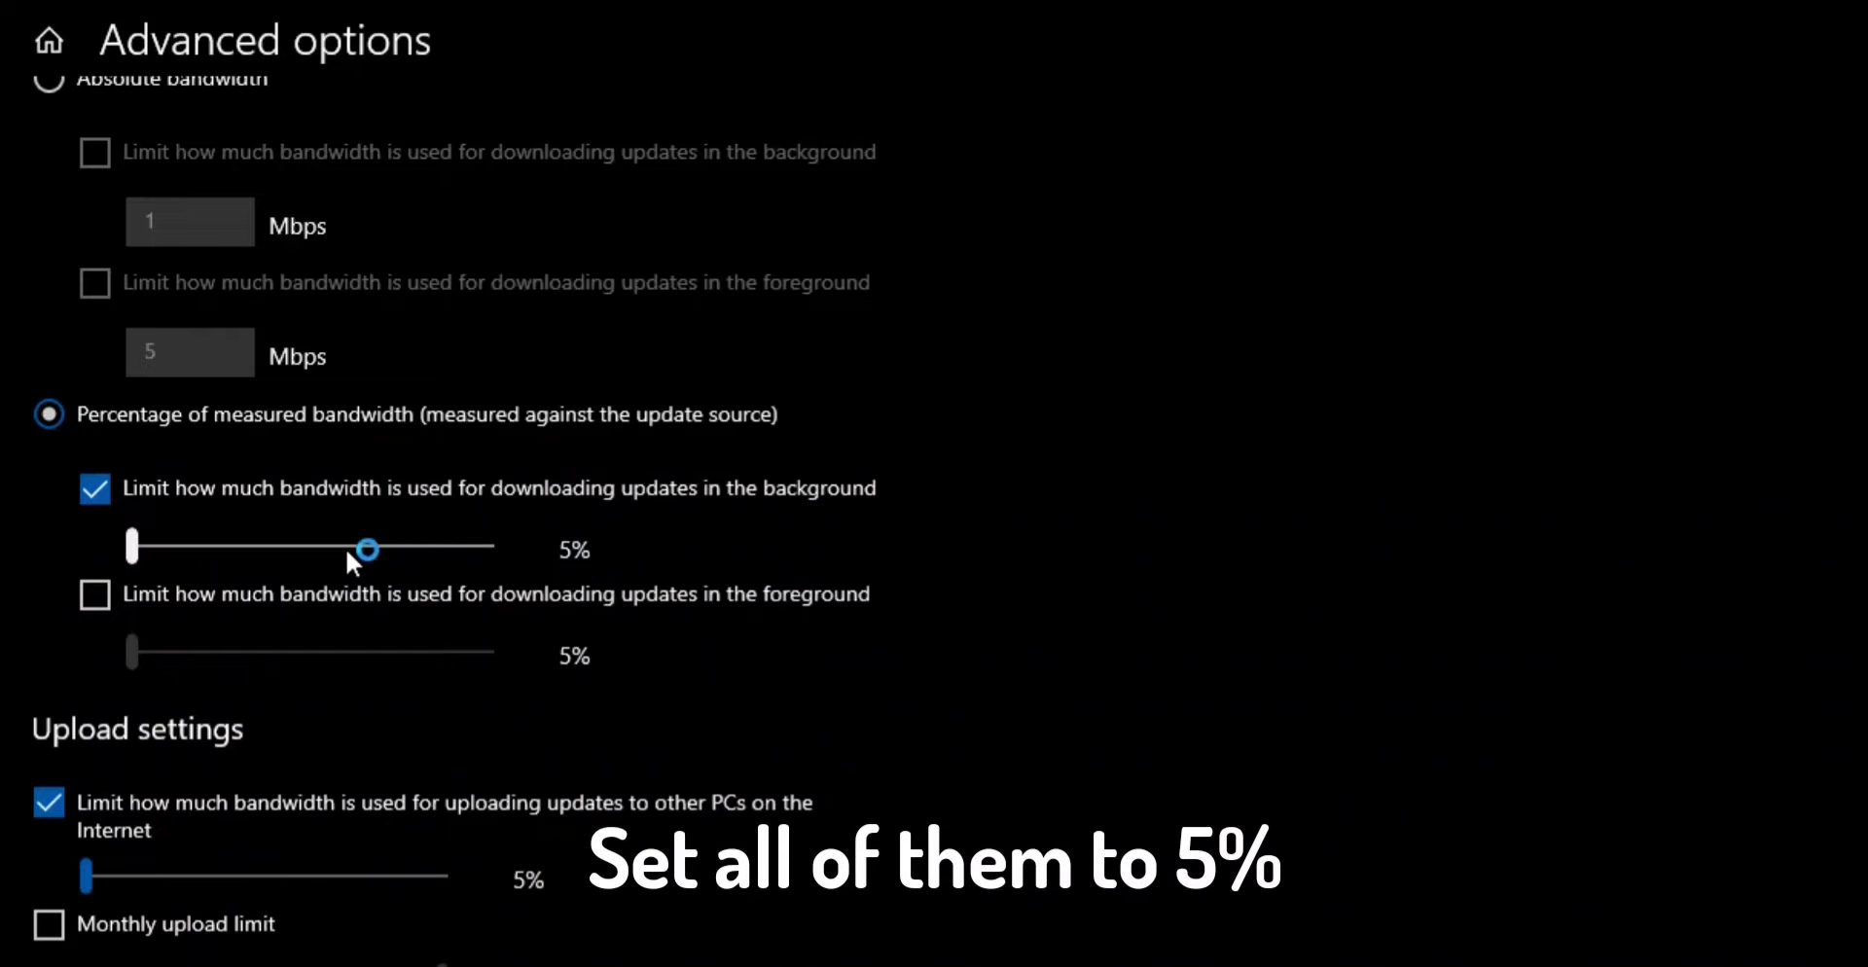
click(101, 603)
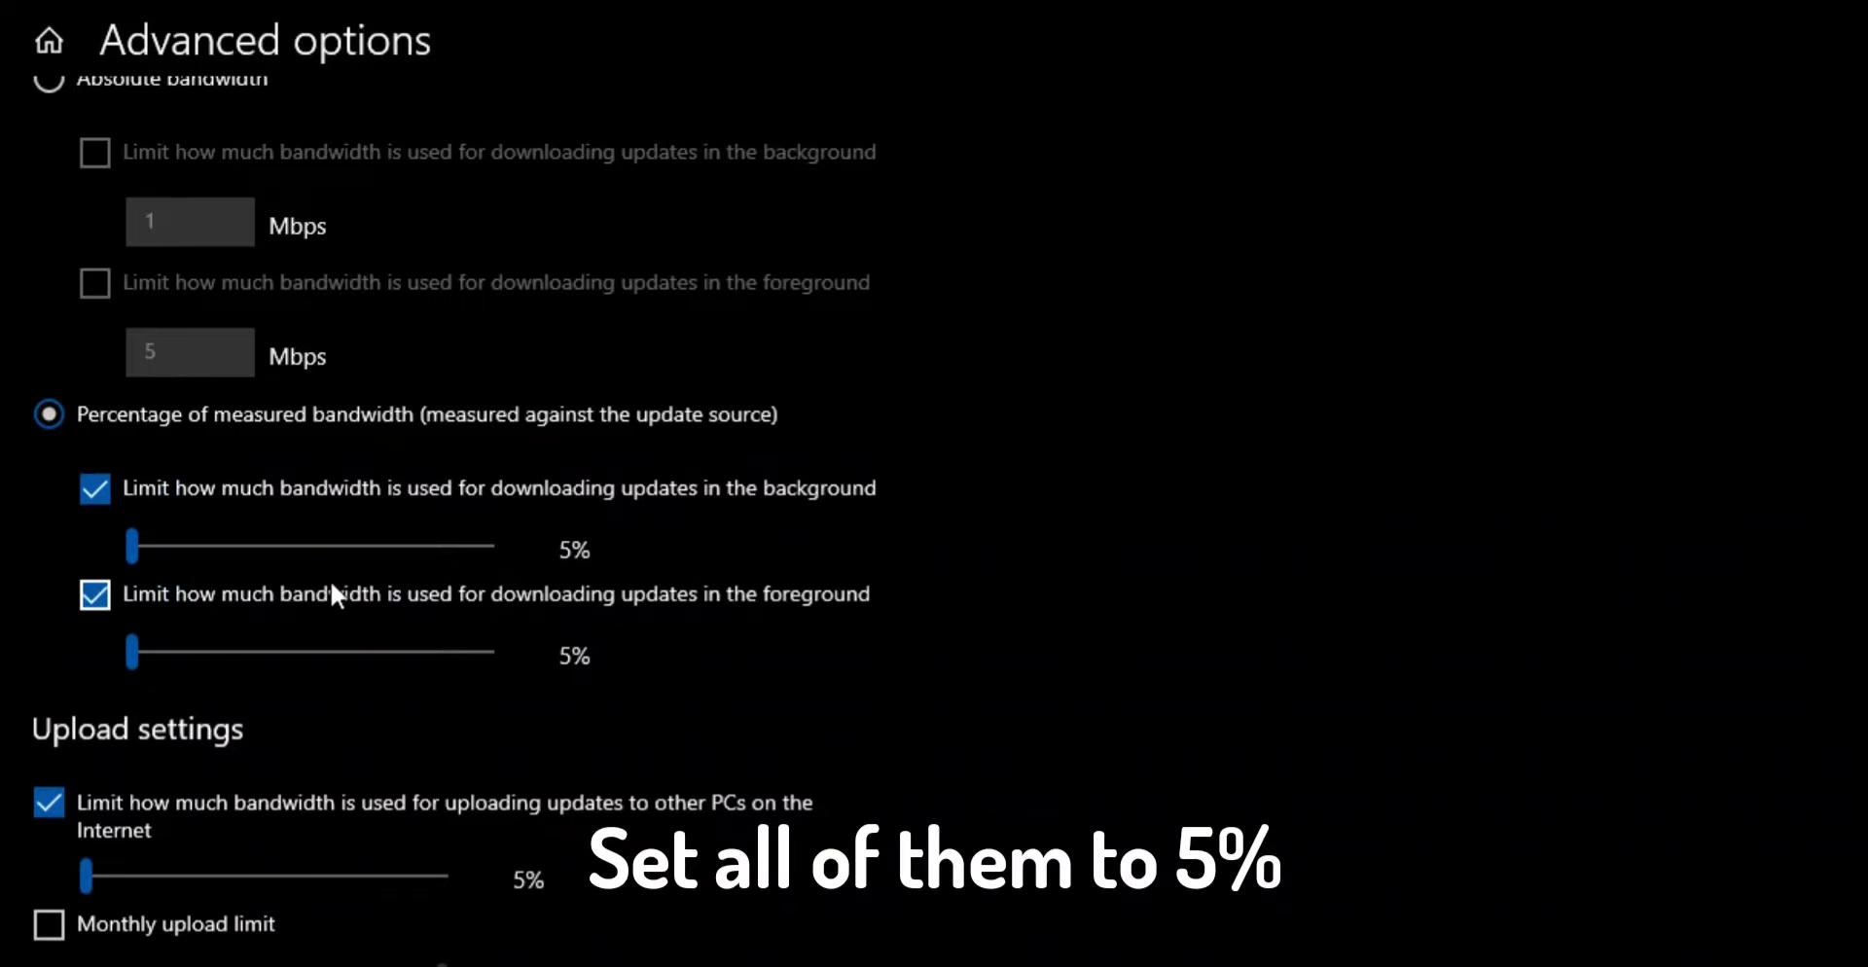